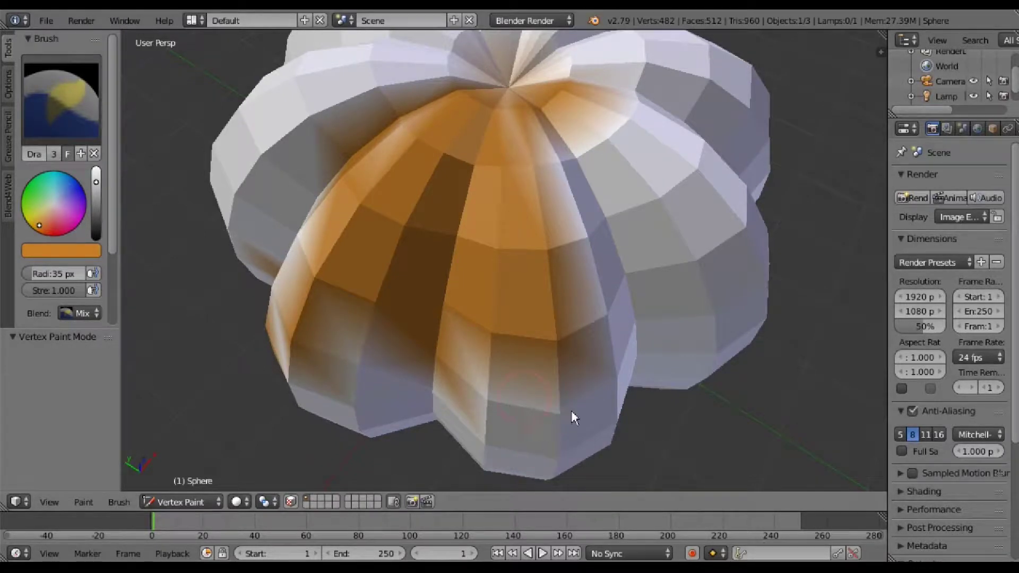
# - Paint orange over the lower front faces and the pale faces around the top pole
pyautogui.moveTo(571, 409)
pyautogui.mouseDown()
pyautogui.moveTo(493, 431)
pyautogui.moveTo(491, 375)
pyautogui.moveTo(530, 448)
pyautogui.mouseUp()
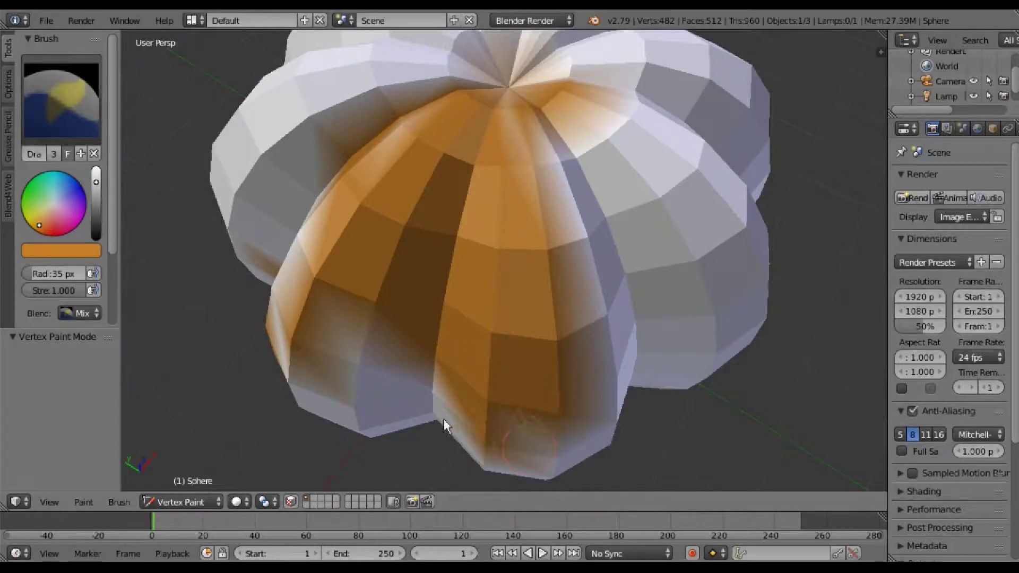
pyautogui.moveTo(445, 425)
pyautogui.mouseDown()
pyautogui.moveTo(453, 416)
pyautogui.moveTo(381, 393)
pyautogui.moveTo(345, 420)
pyautogui.moveTo(309, 394)
pyautogui.moveTo(277, 308)
pyautogui.moveTo(288, 300)
pyautogui.moveTo(288, 232)
pyautogui.moveTo(272, 183)
pyautogui.moveTo(284, 235)
pyautogui.moveTo(351, 141)
pyautogui.mouseUp()
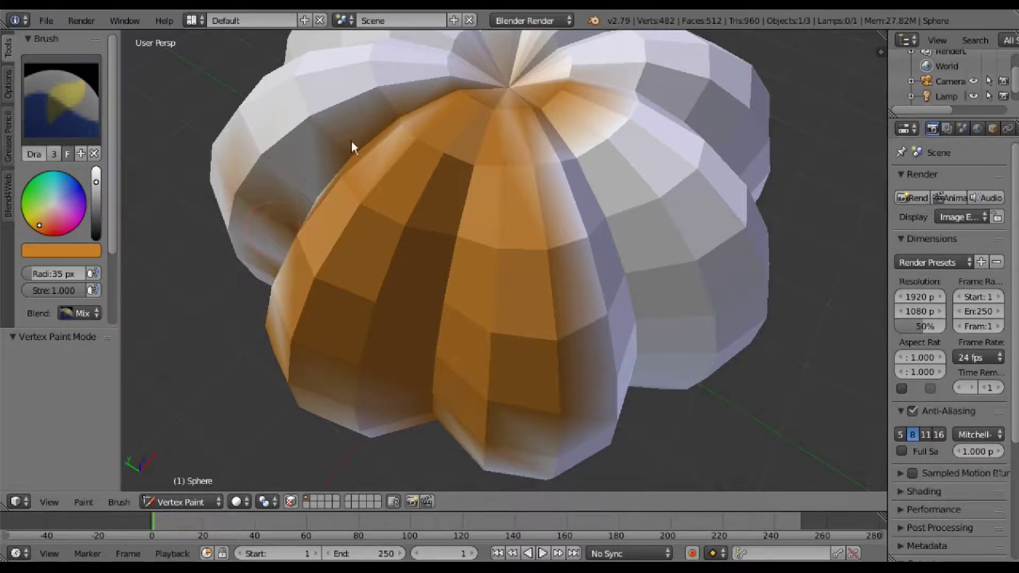
pyautogui.moveTo(274, 167)
pyautogui.mouseDown()
pyautogui.moveTo(368, 91)
pyautogui.moveTo(275, 123)
pyautogui.moveTo(394, 91)
pyautogui.moveTo(353, 78)
pyautogui.moveTo(393, 63)
pyautogui.moveTo(473, 60)
pyautogui.mouseUp()
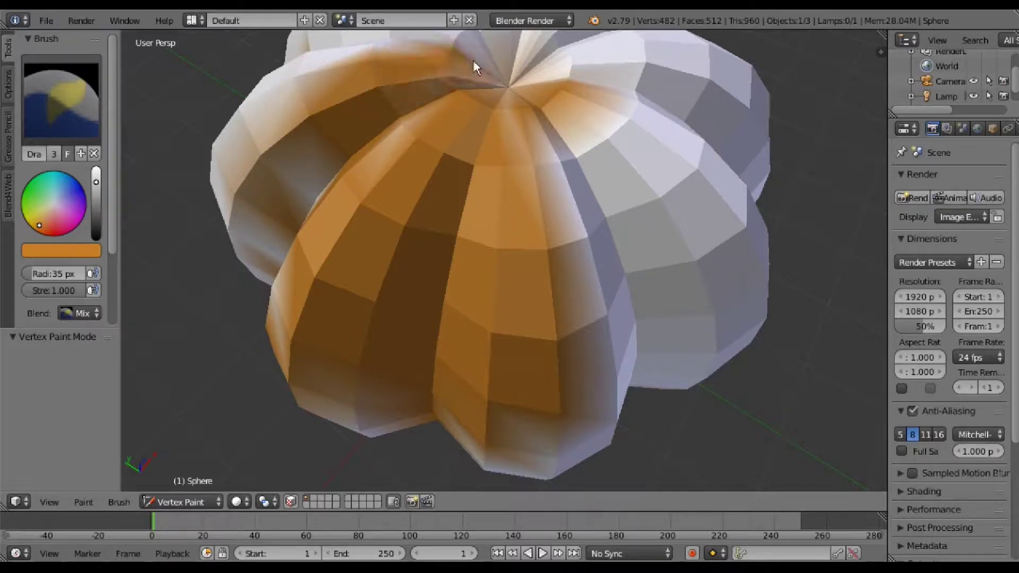
pyautogui.moveTo(549, 81)
pyautogui.mouseDown()
pyautogui.moveTo(616, 58)
pyautogui.moveTo(466, 31)
pyautogui.moveTo(517, 126)
pyautogui.mouseUp()
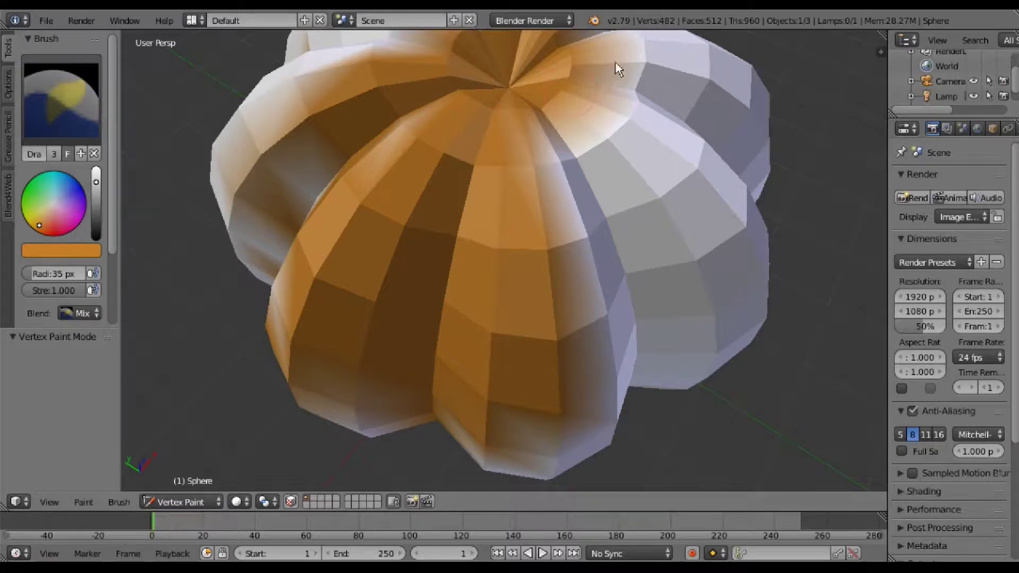
pyautogui.moveTo(635, 55)
pyautogui.mouseDown()
pyautogui.moveTo(632, 96)
pyautogui.moveTo(610, 144)
pyautogui.moveTo(499, 165)
pyautogui.mouseUp()
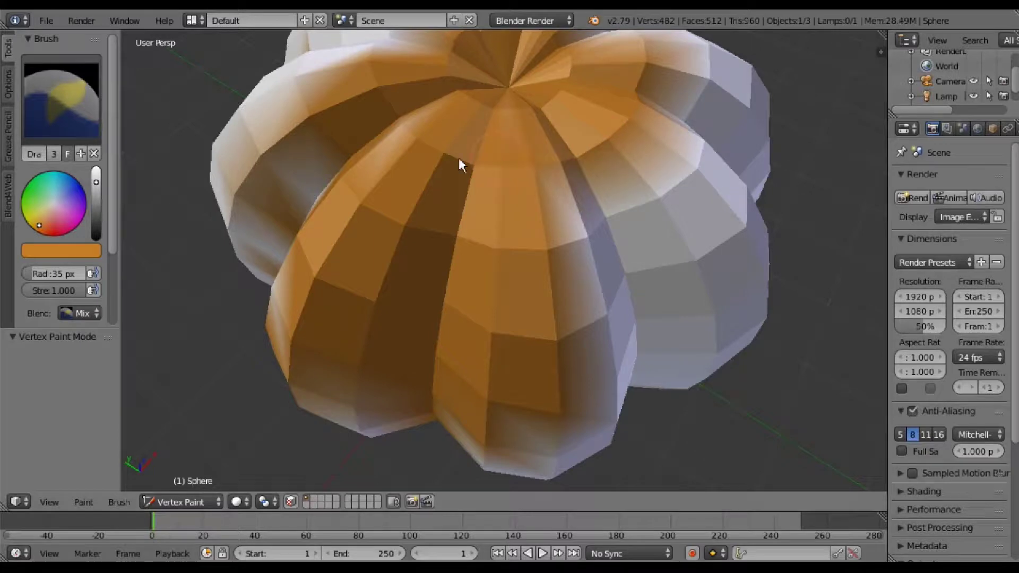
pyautogui.moveTo(373, 96)
pyautogui.mouseDown()
pyautogui.moveTo(367, 31)
pyautogui.moveTo(378, 52)
pyautogui.mouseUp()
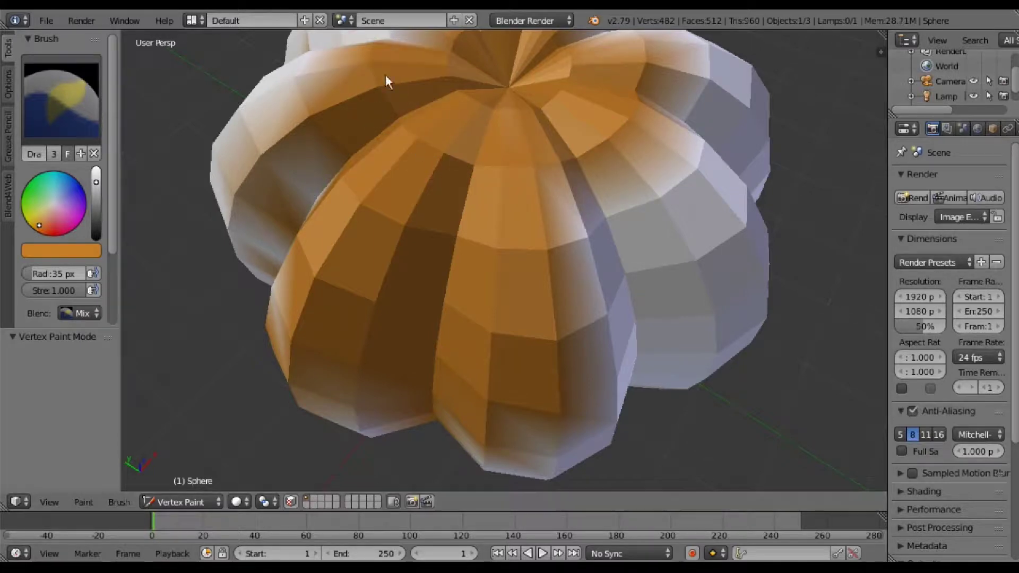
# - Darken the inner rim grooves and the orange/grey seam, and paint the upper-left faces orange
pyautogui.moveTo(297, 192)
pyautogui.mouseDown()
pyautogui.moveTo(285, 215)
pyautogui.moveTo(305, 193)
pyautogui.moveTo(216, 249)
pyautogui.mouseUp()
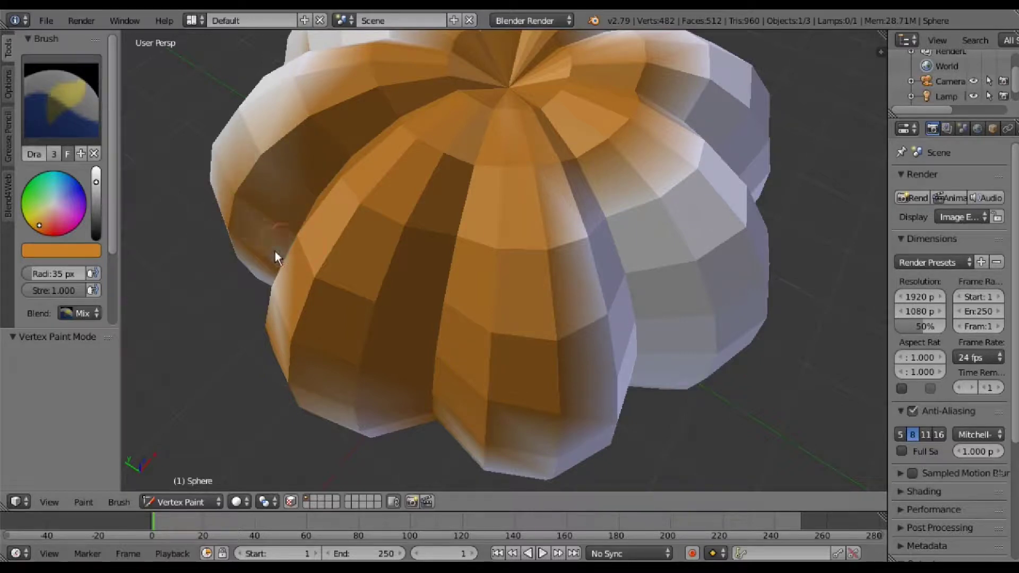
pyautogui.moveTo(272, 291)
pyautogui.mouseDown()
pyautogui.moveTo(265, 310)
pyautogui.moveTo(304, 361)
pyautogui.moveTo(336, 374)
pyautogui.moveTo(353, 424)
pyautogui.moveTo(371, 433)
pyautogui.moveTo(365, 416)
pyautogui.moveTo(281, 398)
pyautogui.mouseUp()
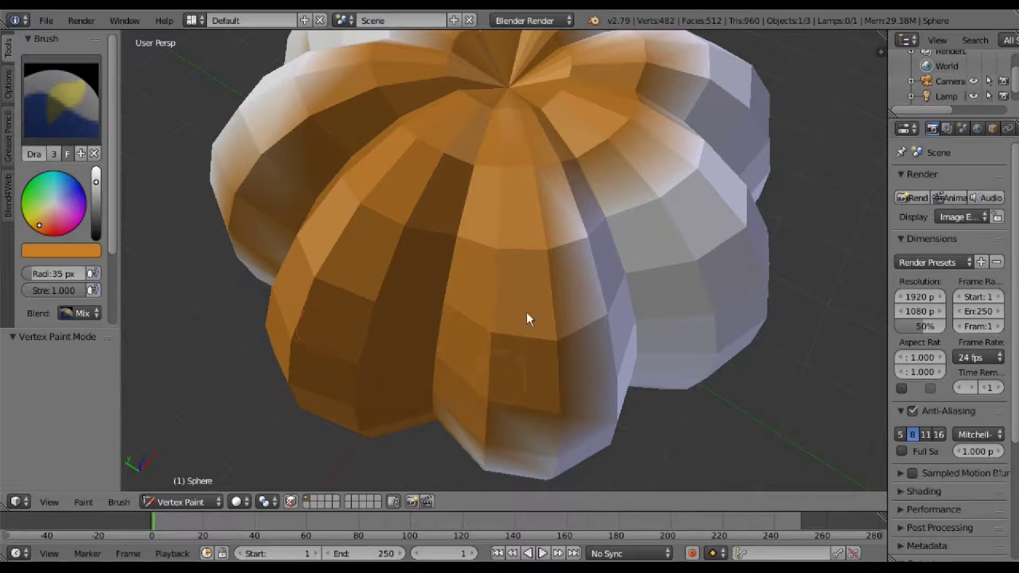
pyautogui.moveTo(584, 238)
pyautogui.mouseDown()
pyautogui.moveTo(560, 184)
pyautogui.moveTo(552, 282)
pyautogui.mouseUp()
pyautogui.moveTo(648, 311)
pyautogui.mouseDown()
pyautogui.moveTo(587, 330)
pyautogui.moveTo(583, 295)
pyautogui.moveTo(609, 291)
pyautogui.moveTo(559, 361)
pyautogui.mouseUp()
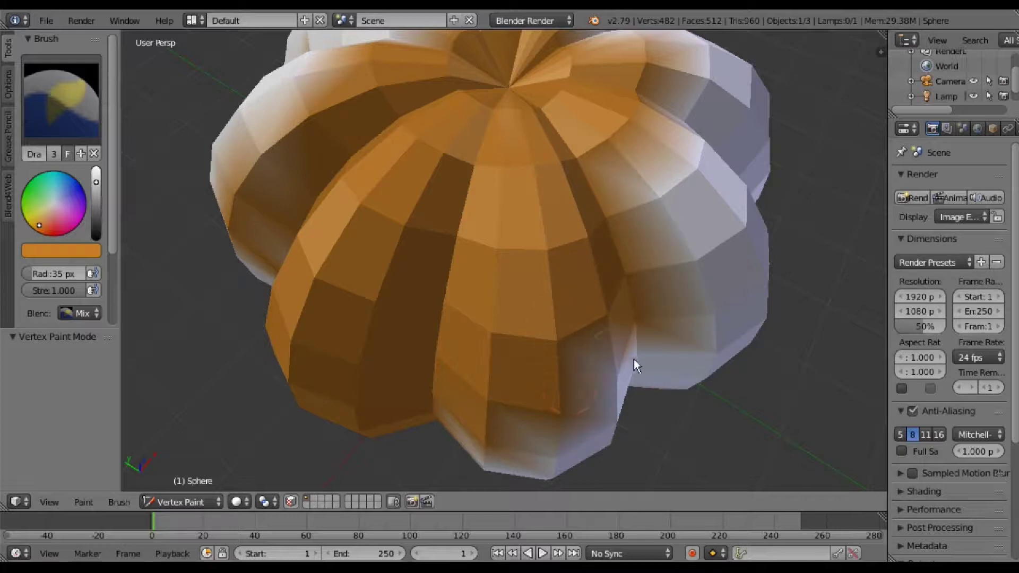
pyautogui.moveTo(634, 366)
pyautogui.mouseDown()
pyautogui.moveTo(587, 410)
pyautogui.moveTo(553, 417)
pyautogui.moveTo(559, 444)
pyautogui.moveTo(517, 444)
pyautogui.moveTo(519, 473)
pyautogui.moveTo(541, 478)
pyautogui.moveTo(633, 443)
pyautogui.moveTo(596, 398)
pyautogui.moveTo(638, 402)
pyautogui.moveTo(430, 479)
pyautogui.moveTo(501, 416)
pyautogui.moveTo(517, 351)
pyautogui.mouseUp()
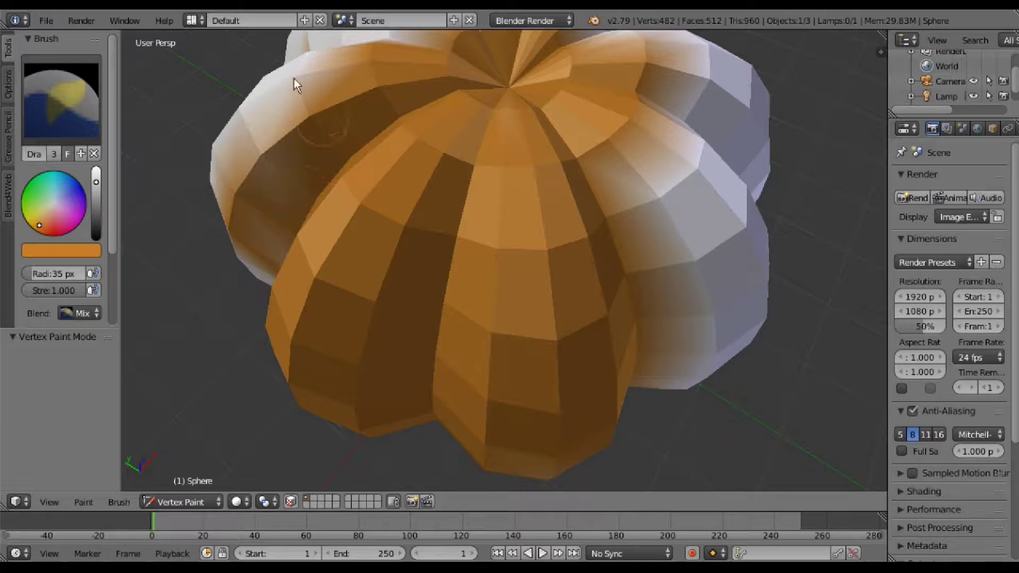
pyautogui.moveTo(295, 78)
pyautogui.mouseDown()
pyautogui.moveTo(261, 107)
pyautogui.moveTo(255, 96)
pyautogui.moveTo(297, 67)
pyautogui.moveTo(221, 165)
pyautogui.moveTo(237, 186)
pyautogui.moveTo(211, 171)
pyautogui.moveTo(244, 247)
pyautogui.moveTo(267, 267)
pyautogui.moveTo(302, 272)
pyautogui.mouseUp()
pyautogui.moveTo(292, 136); pyautogui.dragTo(275, 169)
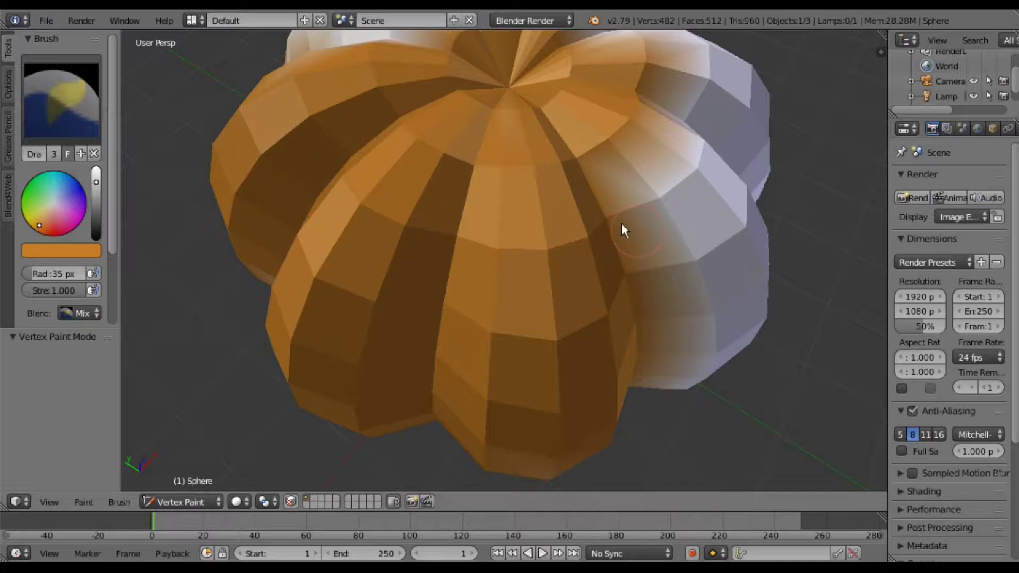
pyautogui.moveTo(622, 223)
pyautogui.mouseDown(button='middle')
pyautogui.moveTo(595, 189)
pyautogui.moveTo(629, 155)
pyautogui.moveTo(708, 124)
pyautogui.moveTo(734, 139)
pyautogui.moveTo(746, 189)
pyautogui.moveTo(635, 100)
pyautogui.mouseUp(button='middle')
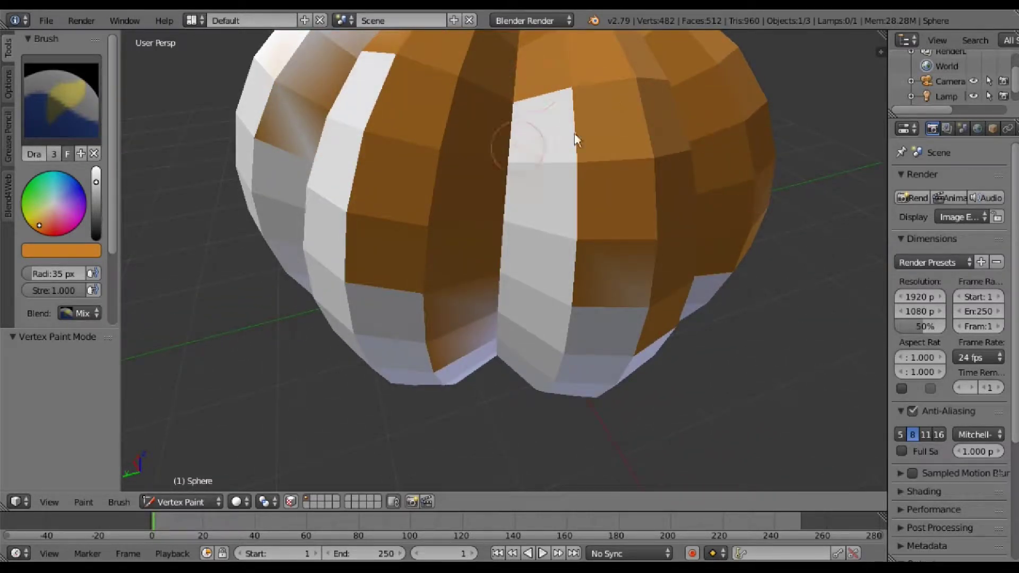
# - Brush orange over the lower side's white strips, darkening along the bottom edge
pyautogui.moveTo(574, 132)
pyautogui.mouseDown()
pyautogui.moveTo(565, 117)
pyautogui.moveTo(540, 113)
pyautogui.moveTo(594, 104)
pyautogui.moveTo(571, 181)
pyautogui.moveTo(511, 179)
pyautogui.mouseUp()
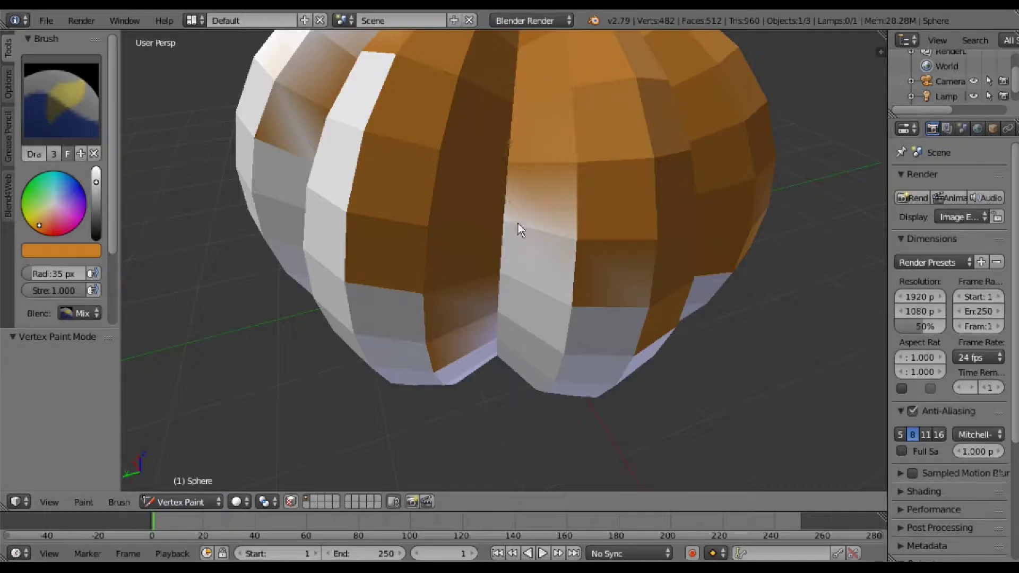
pyautogui.moveTo(518, 224)
pyautogui.mouseDown()
pyautogui.moveTo(585, 215)
pyautogui.moveTo(531, 222)
pyautogui.mouseUp()
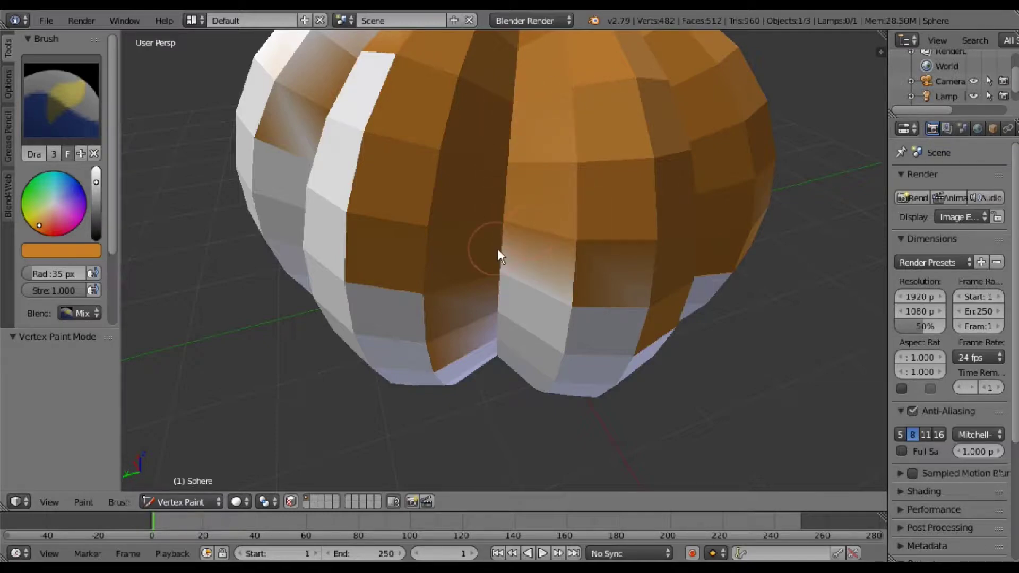
pyautogui.moveTo(543, 297)
pyautogui.mouseDown()
pyautogui.moveTo(519, 253)
pyautogui.moveTo(524, 301)
pyautogui.moveTo(514, 320)
pyautogui.moveTo(584, 321)
pyautogui.mouseUp()
pyautogui.moveTo(550, 401); pyautogui.dragTo(514, 309)
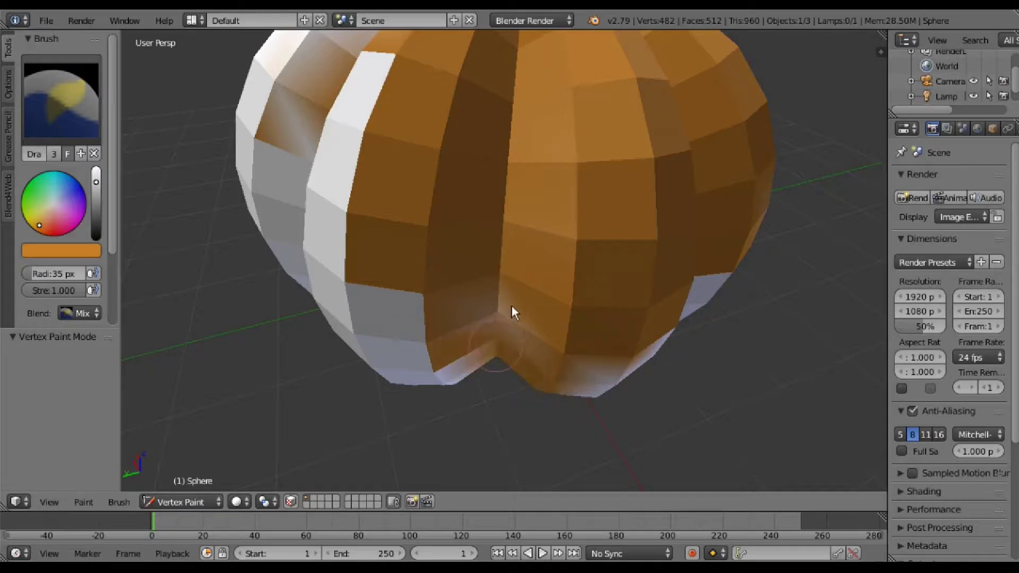
pyautogui.moveTo(442, 348)
pyautogui.mouseDown()
pyautogui.moveTo(423, 336)
pyautogui.moveTo(422, 364)
pyautogui.moveTo(347, 262)
pyautogui.moveTo(371, 406)
pyautogui.moveTo(319, 250)
pyautogui.moveTo(382, 102)
pyautogui.moveTo(365, 75)
pyautogui.moveTo(305, 181)
pyautogui.moveTo(376, 54)
pyautogui.moveTo(301, 135)
pyautogui.moveTo(305, 247)
pyautogui.mouseUp()
pyautogui.moveTo(307, 288)
pyautogui.mouseDown()
pyautogui.moveTo(371, 369)
pyautogui.moveTo(425, 384)
pyautogui.moveTo(478, 361)
pyautogui.mouseUp()
pyautogui.moveTo(549, 369)
pyautogui.mouseDown()
pyautogui.moveTo(607, 367)
pyautogui.moveTo(597, 384)
pyautogui.moveTo(664, 368)
pyautogui.moveTo(631, 387)
pyautogui.moveTo(680, 260)
pyautogui.moveTo(737, 263)
pyautogui.moveTo(691, 276)
pyautogui.mouseUp()
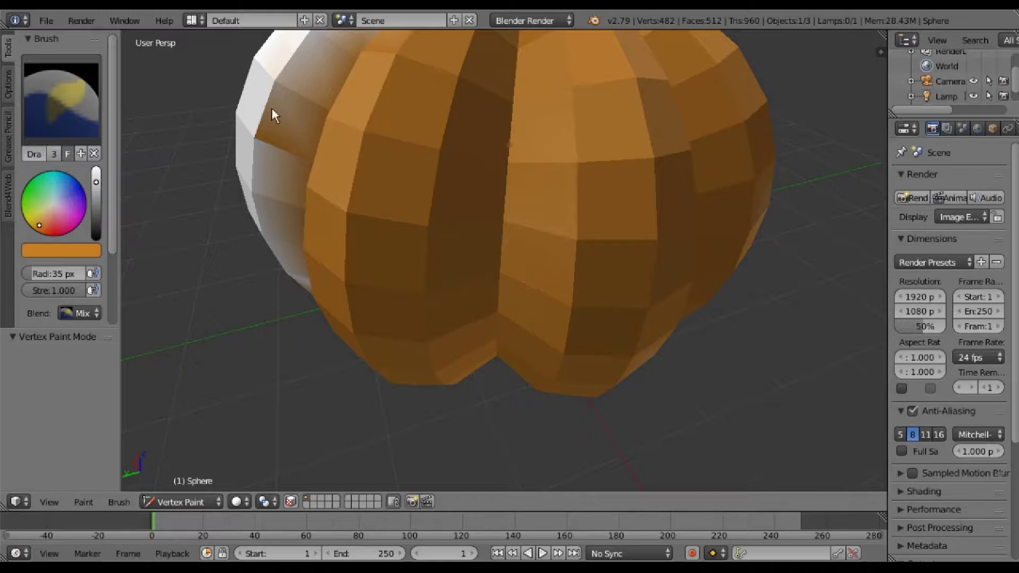
pyautogui.moveTo(261, 113)
pyautogui.mouseDown()
pyautogui.moveTo(291, 131)
pyautogui.moveTo(282, 114)
pyautogui.moveTo(329, 74)
pyautogui.moveTo(300, 74)
pyautogui.moveTo(244, 128)
pyautogui.moveTo(251, 226)
pyautogui.moveTo(280, 255)
pyautogui.moveTo(323, 273)
pyautogui.moveTo(301, 257)
pyautogui.moveTo(298, 268)
pyautogui.moveTo(257, 209)
pyautogui.moveTo(280, 194)
pyautogui.moveTo(311, 204)
pyautogui.moveTo(306, 165)
pyautogui.moveTo(326, 190)
pyautogui.mouseUp()
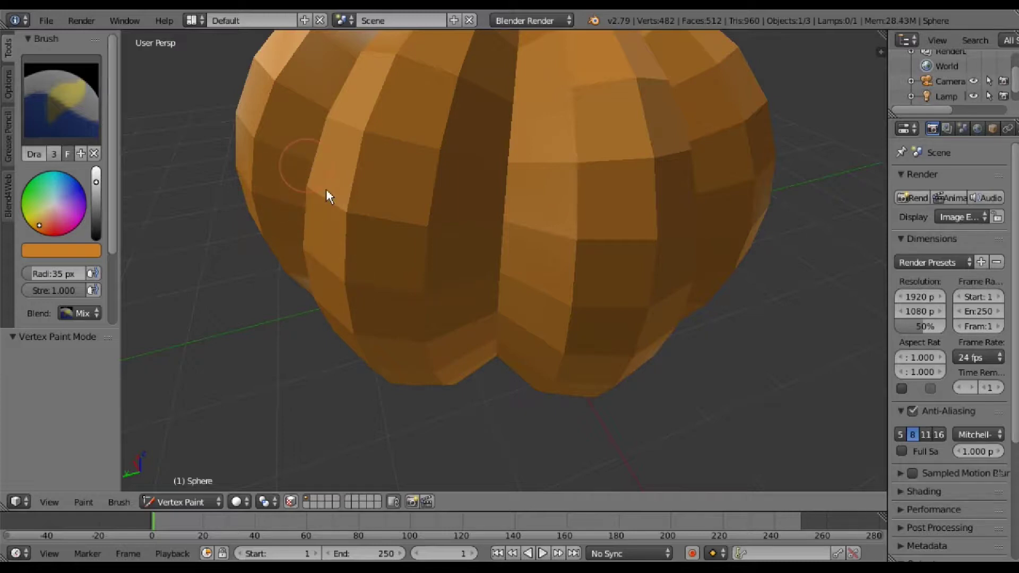
pyautogui.moveTo(326, 190)
pyautogui.mouseDown(button='middle')
pyautogui.moveTo(345, 223)
pyautogui.moveTo(396, 183)
pyautogui.moveTo(401, 204)
pyautogui.mouseUp(button='middle')
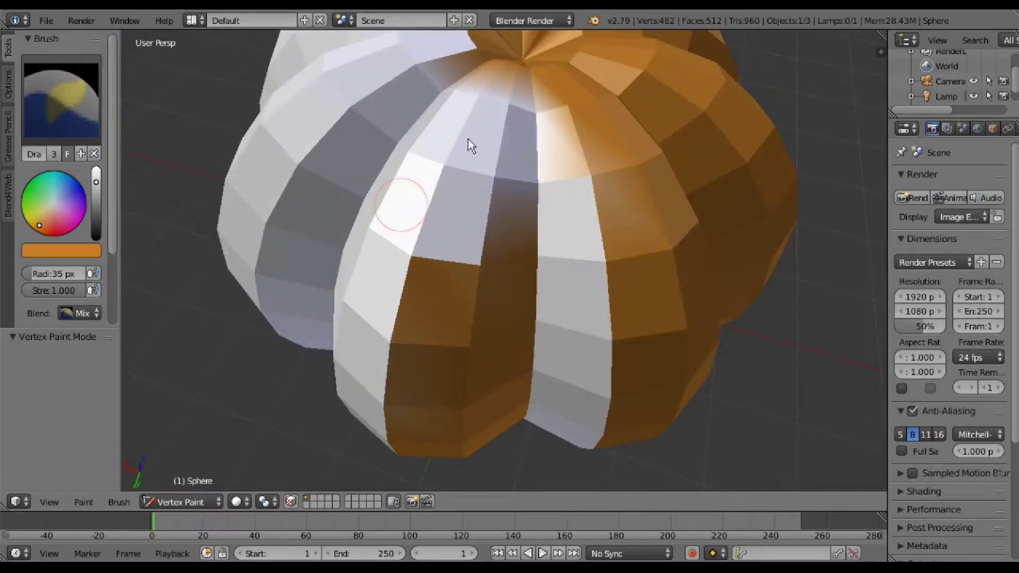
# - Paint the white stripes near the top and upper-left orange, darkening the whitish top faces
pyautogui.moveTo(540, 106)
pyautogui.mouseDown()
pyautogui.moveTo(425, 77)
pyautogui.moveTo(462, 50)
pyautogui.moveTo(472, 23)
pyautogui.mouseUp()
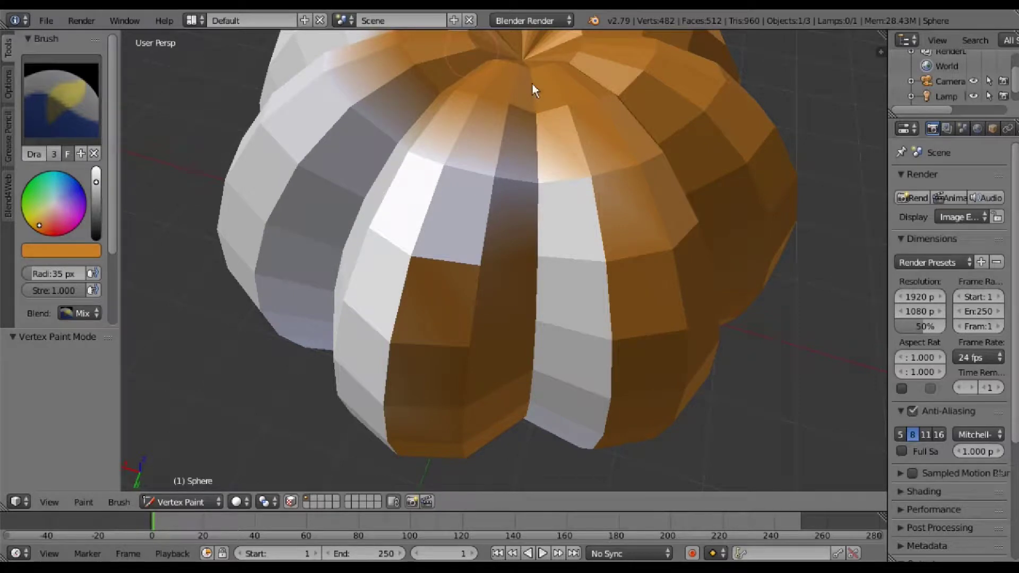
pyautogui.moveTo(517, 174)
pyautogui.mouseDown()
pyautogui.moveTo(377, 108)
pyautogui.moveTo(318, 37)
pyautogui.moveTo(434, 157)
pyautogui.moveTo(594, 186)
pyautogui.mouseUp()
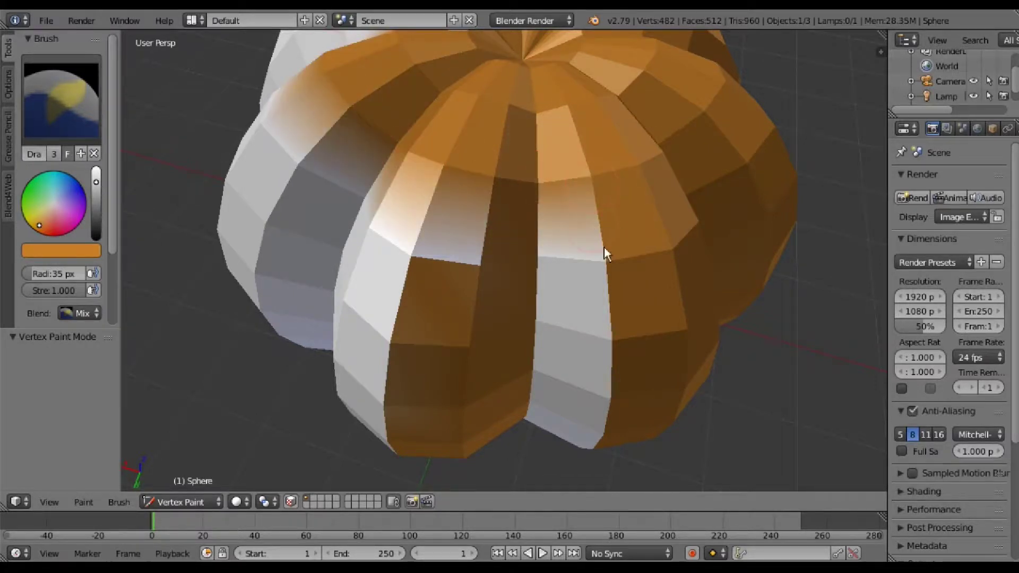
pyautogui.moveTo(599, 266)
pyautogui.mouseDown()
pyautogui.moveTo(397, 248)
pyautogui.moveTo(249, 130)
pyautogui.moveTo(254, 117)
pyautogui.mouseUp()
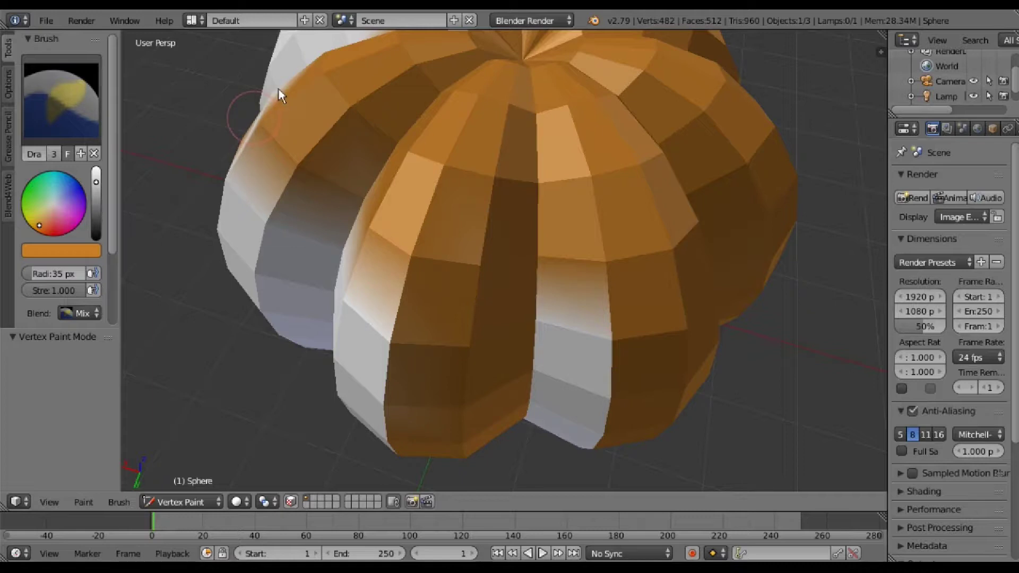
pyautogui.moveTo(290, 43); pyautogui.dragTo(364, 47)
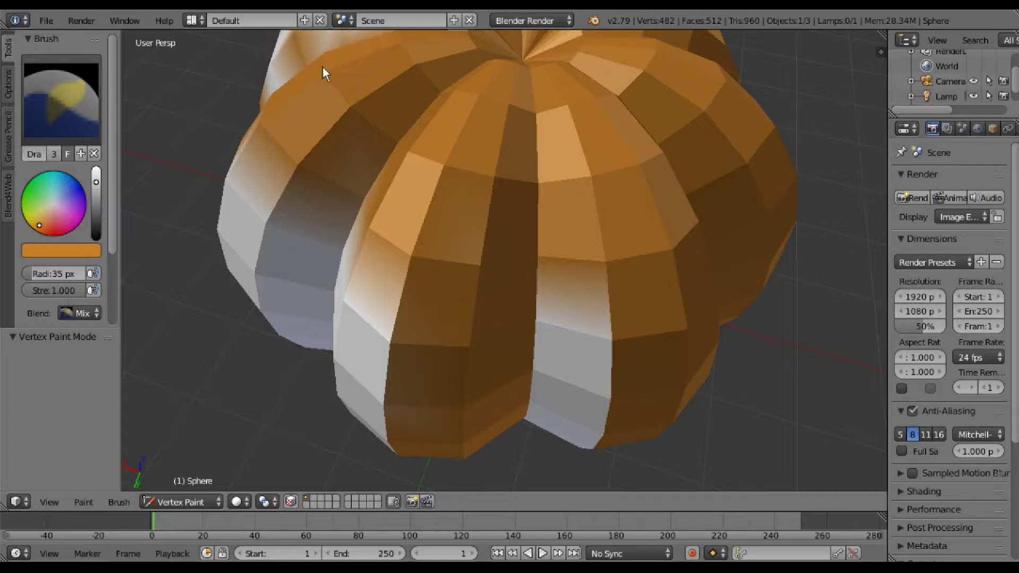
pyautogui.moveTo(325, 265); pyautogui.dragTo(348, 199)
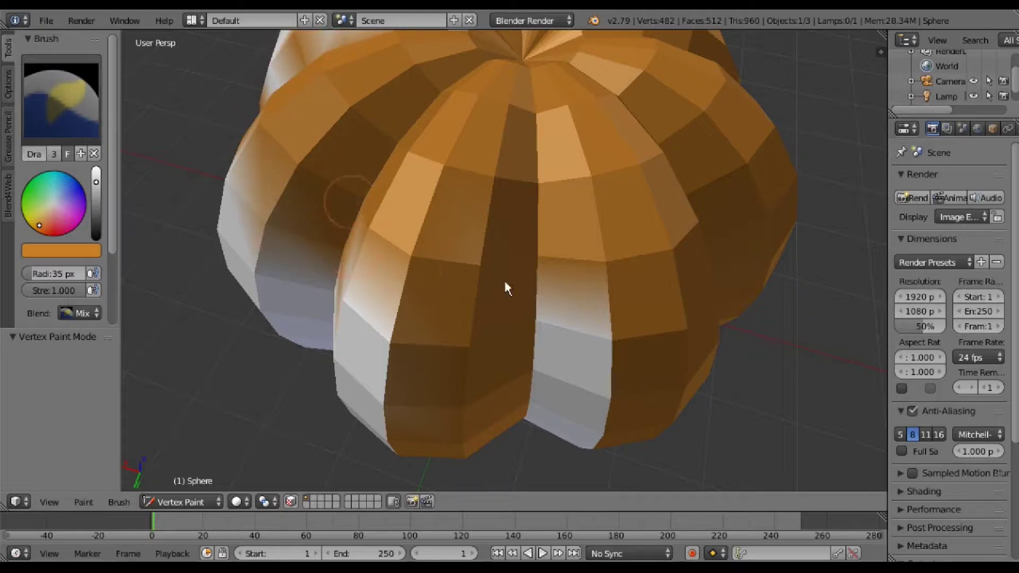
# - Paint the lower-middle strip and the whitish left side of the pumpkin orange
pyautogui.moveTo(564, 326); pyautogui.dragTo(625, 350)
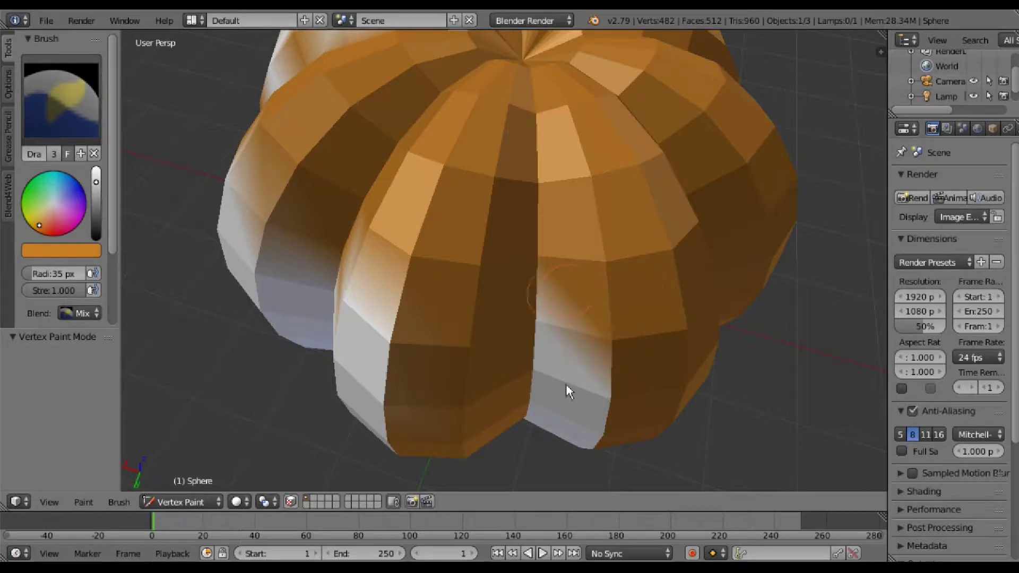
pyautogui.moveTo(566, 386)
pyautogui.mouseDown()
pyautogui.moveTo(607, 364)
pyautogui.moveTo(543, 311)
pyautogui.mouseUp()
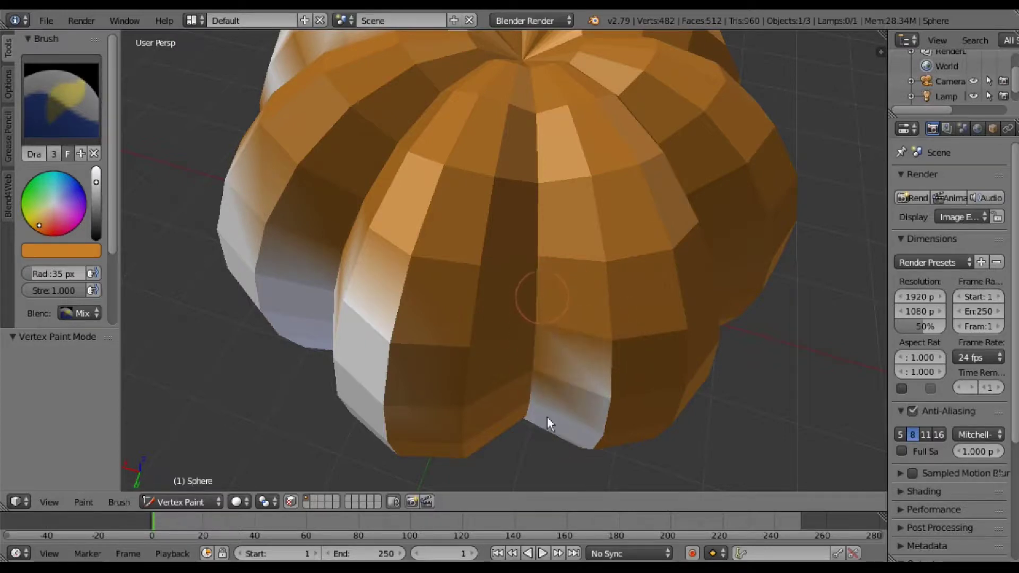
pyautogui.moveTo(527, 414)
pyautogui.mouseDown()
pyautogui.moveTo(604, 371)
pyautogui.moveTo(600, 412)
pyautogui.mouseUp()
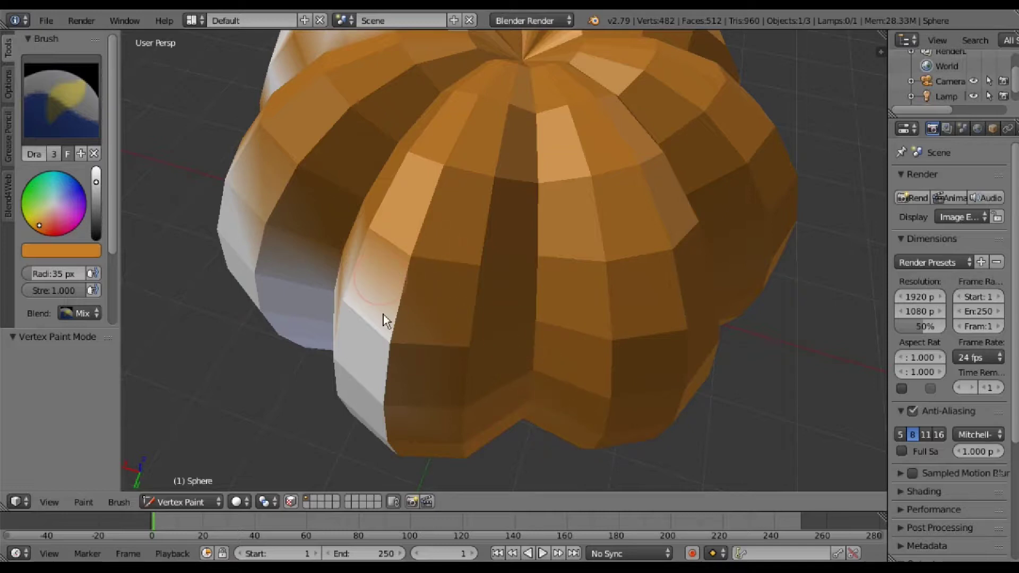
pyautogui.moveTo(384, 314)
pyautogui.mouseDown()
pyautogui.moveTo(359, 271)
pyautogui.moveTo(387, 260)
pyautogui.moveTo(403, 285)
pyautogui.mouseUp()
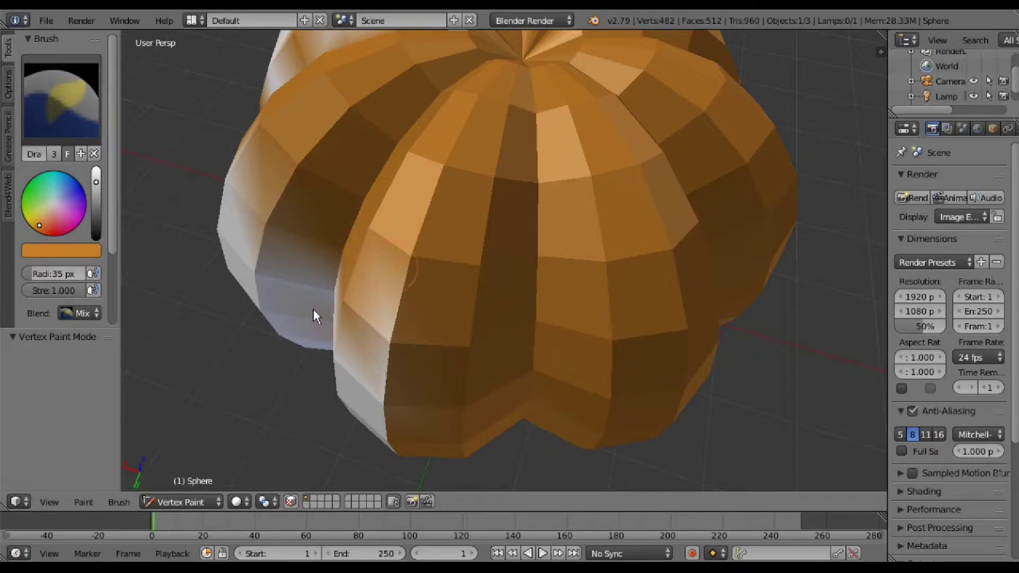
pyautogui.moveTo(313, 310)
pyautogui.mouseDown()
pyautogui.moveTo(350, 364)
pyautogui.moveTo(376, 337)
pyautogui.moveTo(348, 345)
pyautogui.moveTo(367, 368)
pyautogui.moveTo(357, 365)
pyautogui.moveTo(341, 279)
pyautogui.mouseUp()
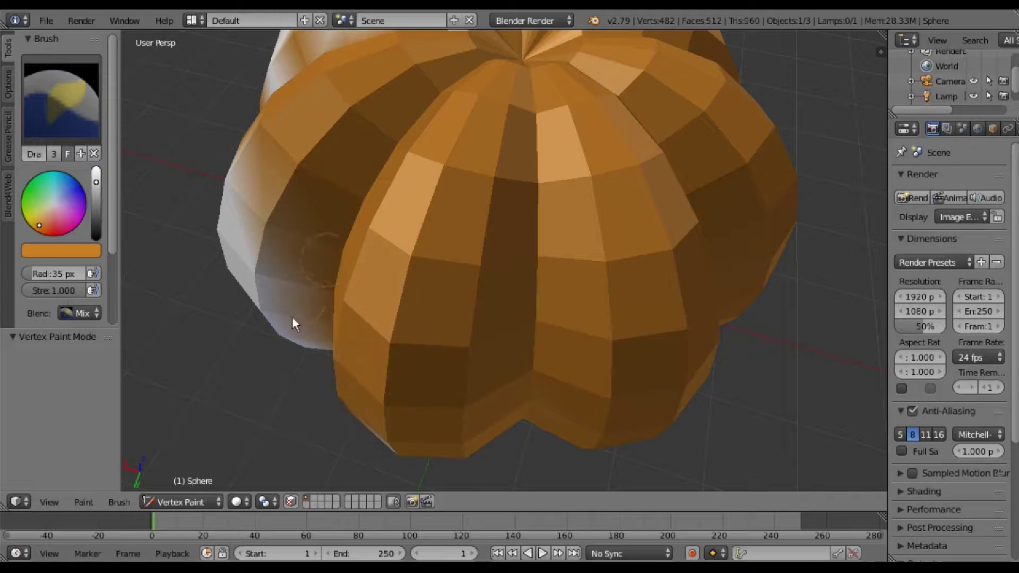
pyautogui.moveTo(267, 230)
pyautogui.mouseDown()
pyautogui.moveTo(262, 296)
pyautogui.moveTo(289, 341)
pyautogui.moveTo(209, 167)
pyautogui.moveTo(248, 152)
pyautogui.moveTo(227, 288)
pyautogui.moveTo(341, 348)
pyautogui.mouseUp()
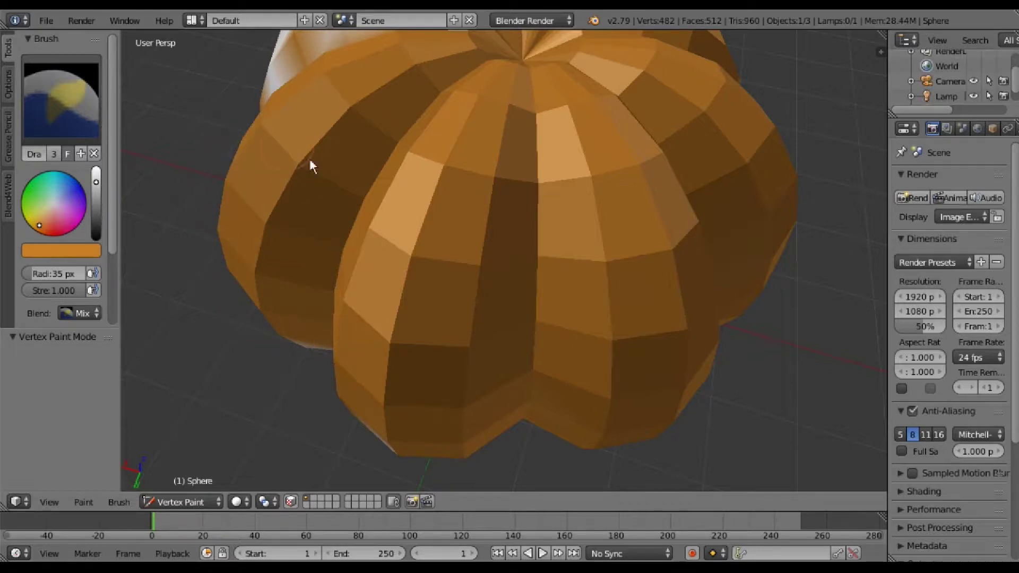
pyautogui.moveTo(310, 160)
pyautogui.mouseDown(button='middle')
pyautogui.moveTo(377, 154)
pyautogui.moveTo(390, 129)
pyautogui.moveTo(372, 93)
pyautogui.mouseUp(button='middle')
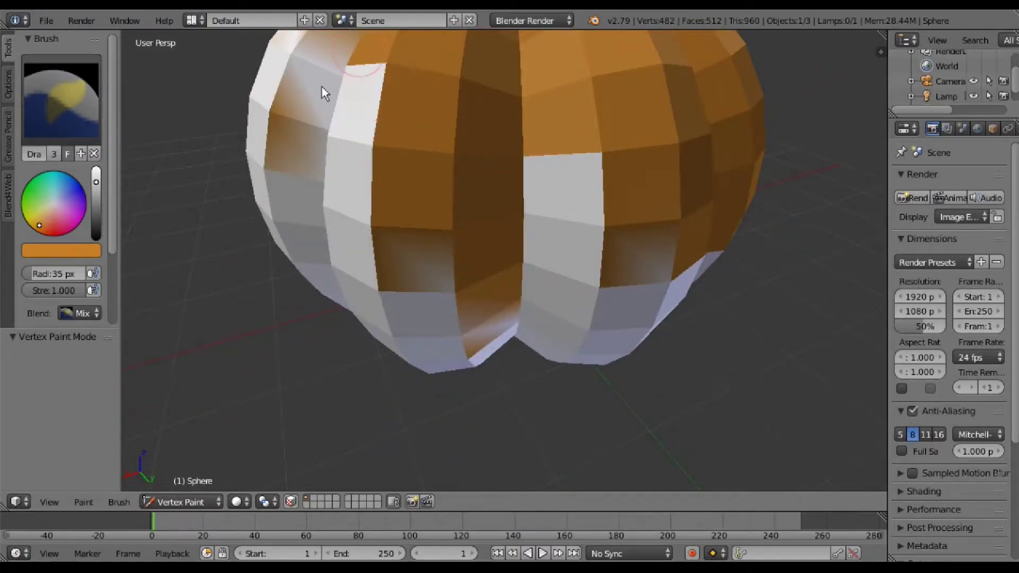
# - Paint the upper white strips orange and enlarge the brush radius to 245 px
pyautogui.moveTo(321, 86); pyautogui.dragTo(386, 53)
pyautogui.moveTo(370, 151); pyautogui.dragTo(293, 150)
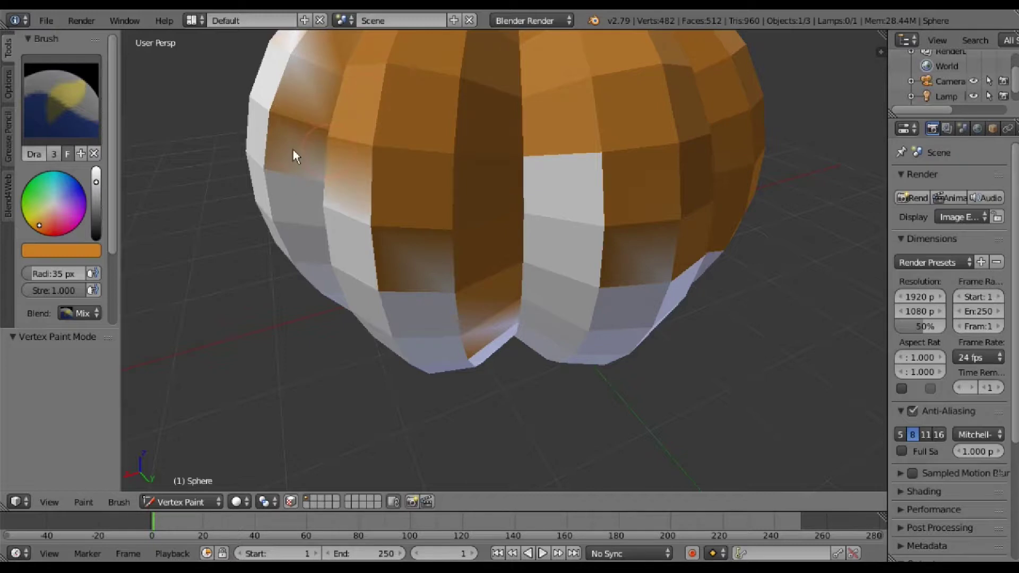
pyautogui.scroll(5, 307, 159)
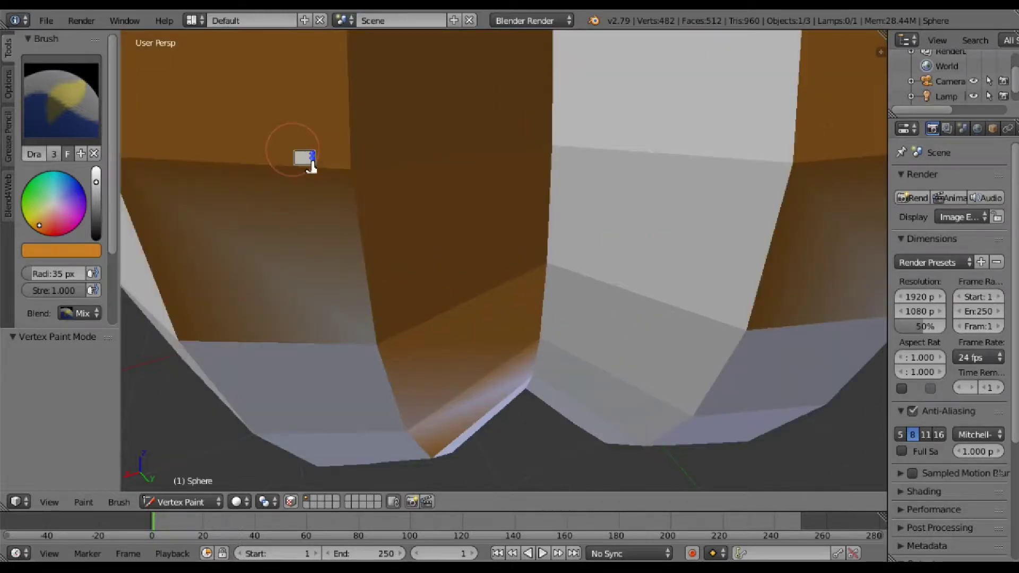
pyautogui.scroll(-5, 249, 154)
pyautogui.scroll(-2, 248, 148)
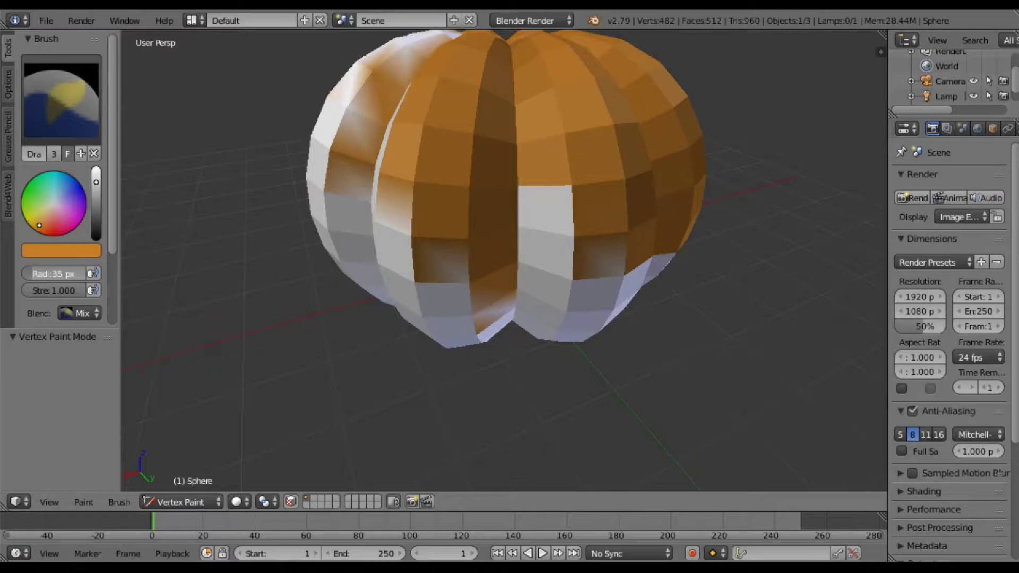
pyautogui.moveTo(54, 273); pyautogui.dragTo(165, 274)
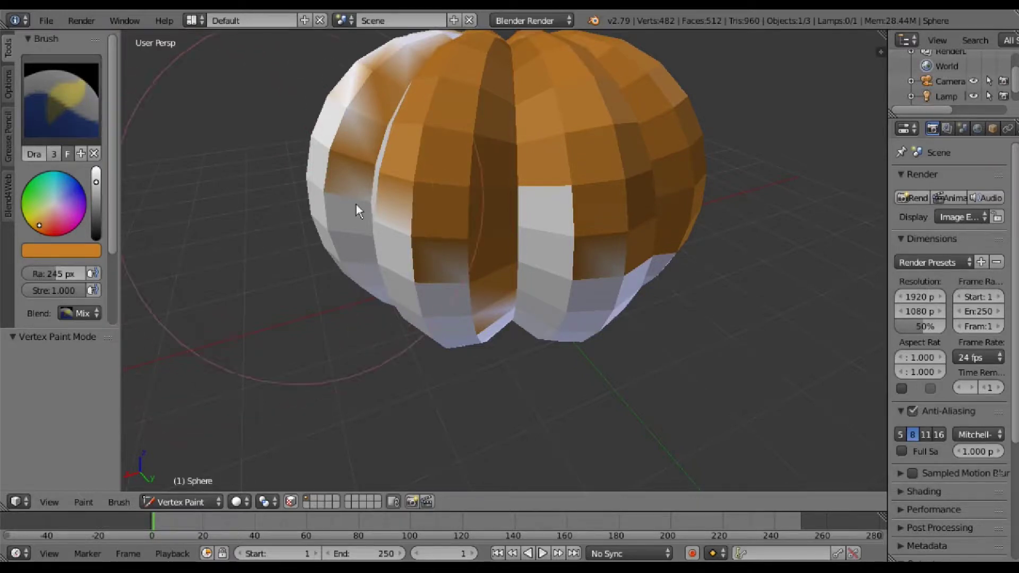
# - With the large brush, paint the remaining white faces, including the underside, orange
pyautogui.moveTo(404, 214)
pyautogui.mouseDown()
pyautogui.moveTo(644, 211)
pyautogui.moveTo(378, 137)
pyautogui.moveTo(416, 148)
pyautogui.moveTo(499, 130)
pyautogui.mouseUp()
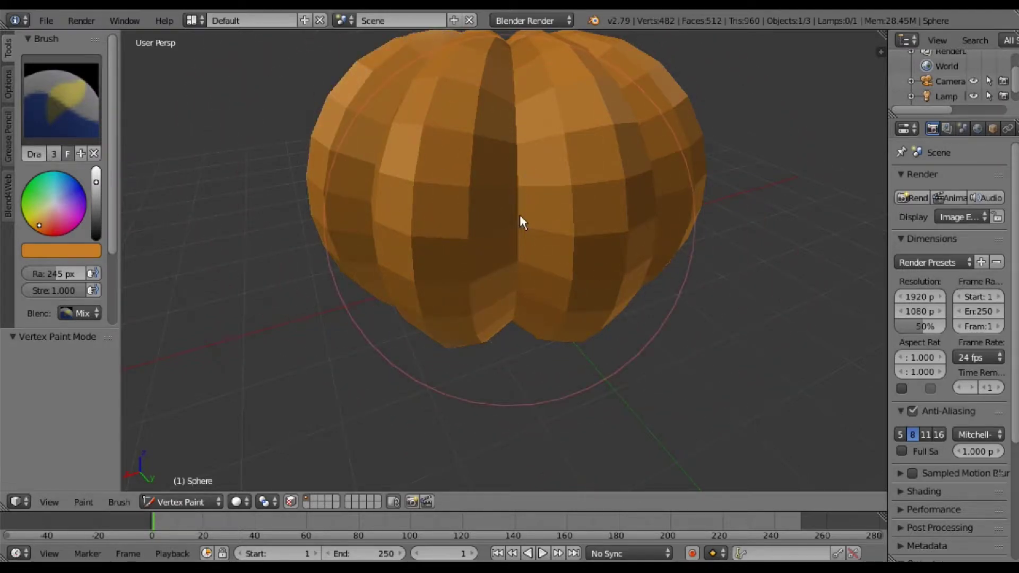
pyautogui.moveTo(520, 214)
pyautogui.mouseDown(button='middle')
pyautogui.moveTo(565, 208)
pyautogui.moveTo(552, 201)
pyautogui.moveTo(548, 171)
pyautogui.moveTo(520, 225)
pyautogui.mouseUp(button='middle')
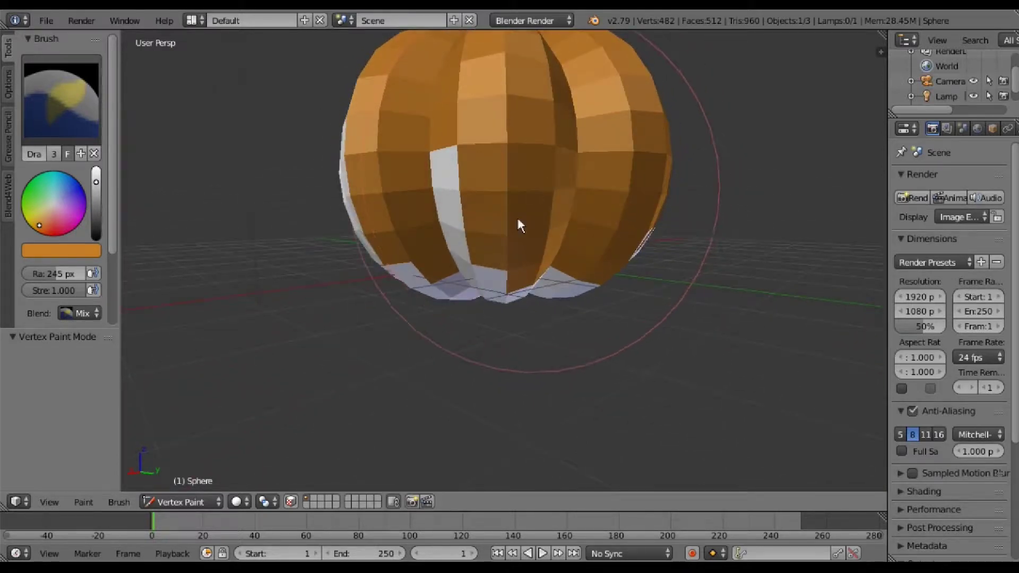
pyautogui.moveTo(517, 215)
pyautogui.mouseDown()
pyautogui.moveTo(467, 186)
pyautogui.moveTo(490, 240)
pyautogui.moveTo(658, 176)
pyautogui.moveTo(413, 166)
pyautogui.mouseUp()
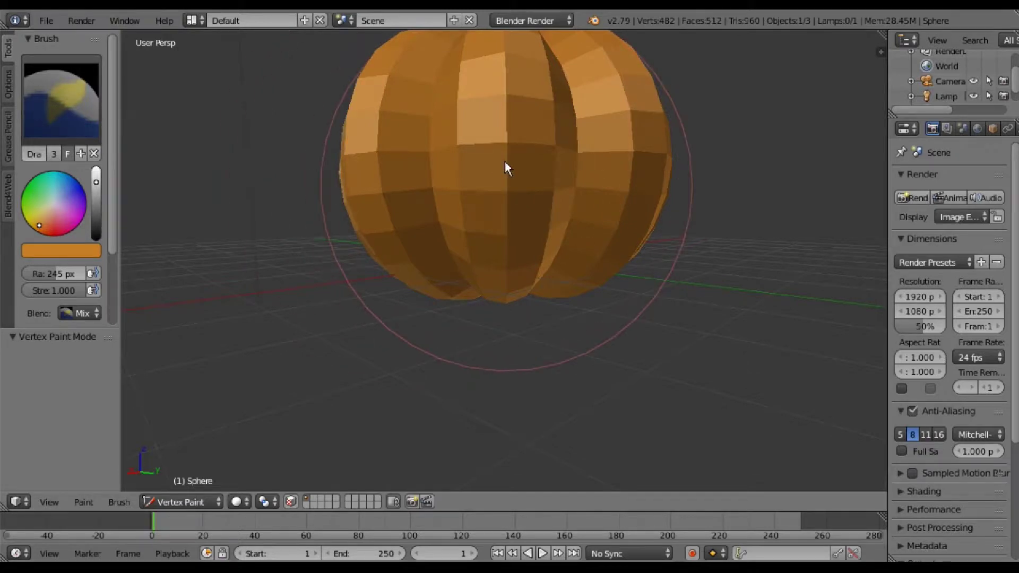
pyautogui.moveTo(505, 161); pyautogui.dragTo(505, 54, button='middle')
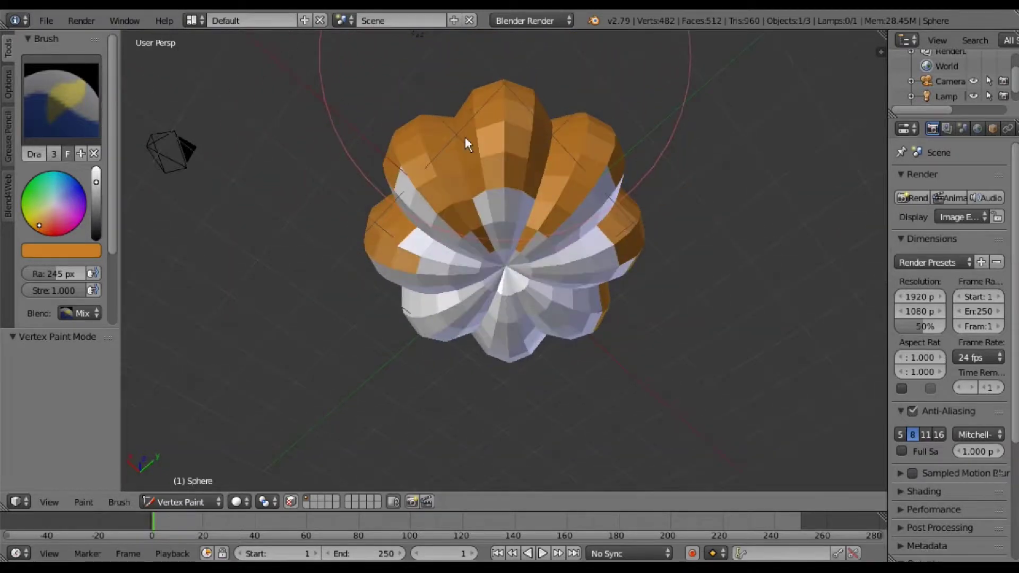
pyautogui.moveTo(467, 219)
pyautogui.mouseDown()
pyautogui.moveTo(610, 234)
pyautogui.moveTo(497, 273)
pyautogui.moveTo(492, 311)
pyautogui.mouseUp()
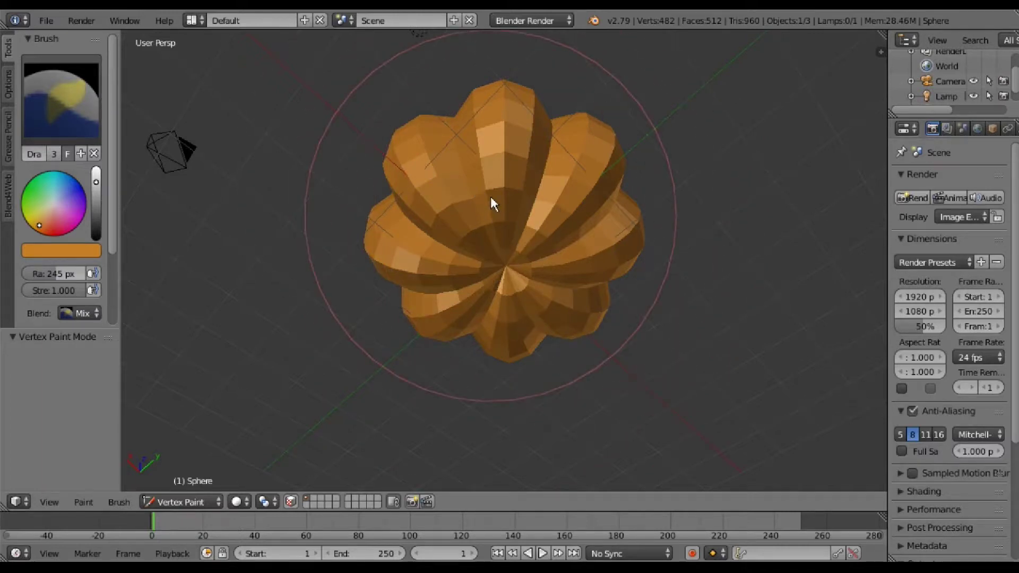
pyautogui.moveTo(491, 200); pyautogui.dragTo(491, 146, button='middle')
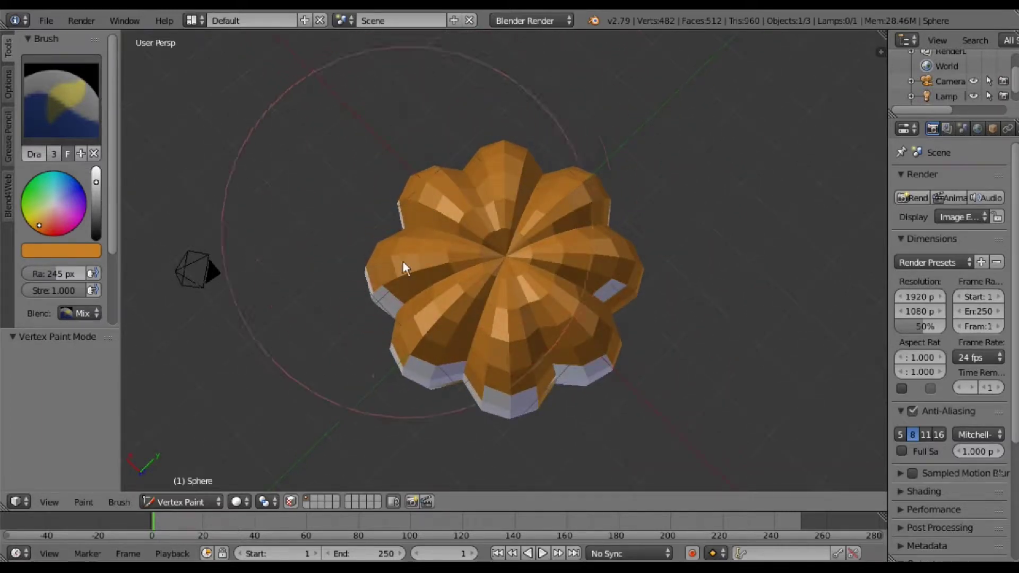
pyautogui.moveTo(391, 278)
pyautogui.mouseDown()
pyautogui.moveTo(427, 291)
pyautogui.moveTo(519, 377)
pyautogui.moveTo(612, 323)
pyautogui.mouseUp()
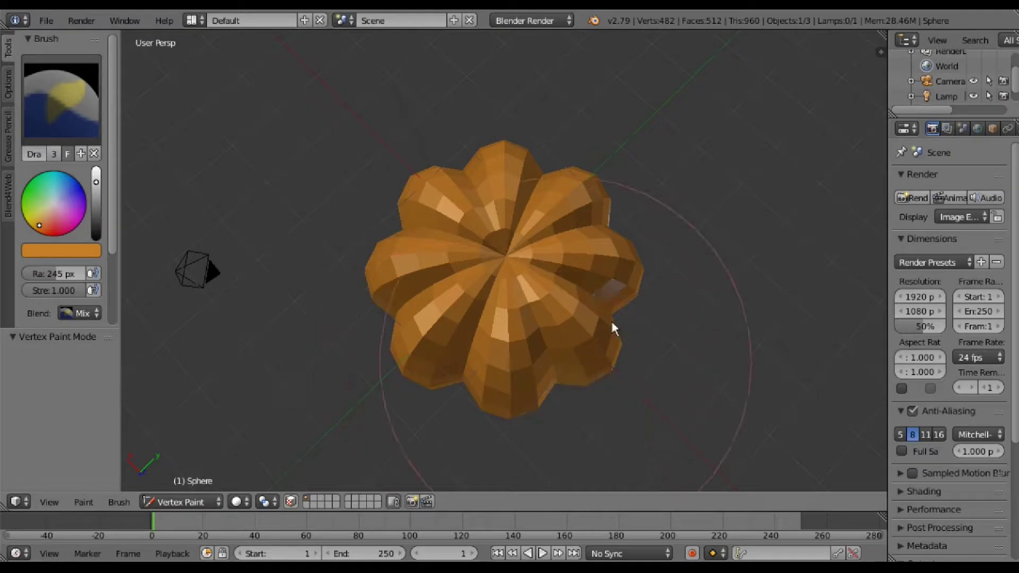
# - Cover the last white lower and side faces with orange from several angles
pyautogui.moveTo(612, 323)
pyautogui.mouseDown(button='middle')
pyautogui.moveTo(482, 358)
pyautogui.moveTo(475, 288)
pyautogui.moveTo(483, 262)
pyautogui.moveTo(501, 272)
pyautogui.mouseUp(button='middle')
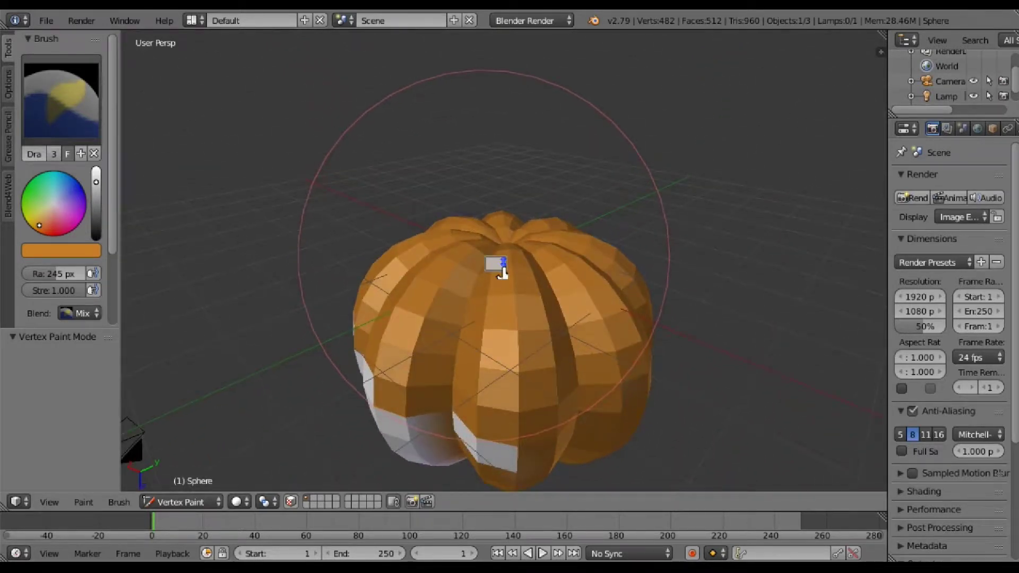
pyautogui.scroll(-1, 478, 275)
pyautogui.scroll(-1, 460, 279)
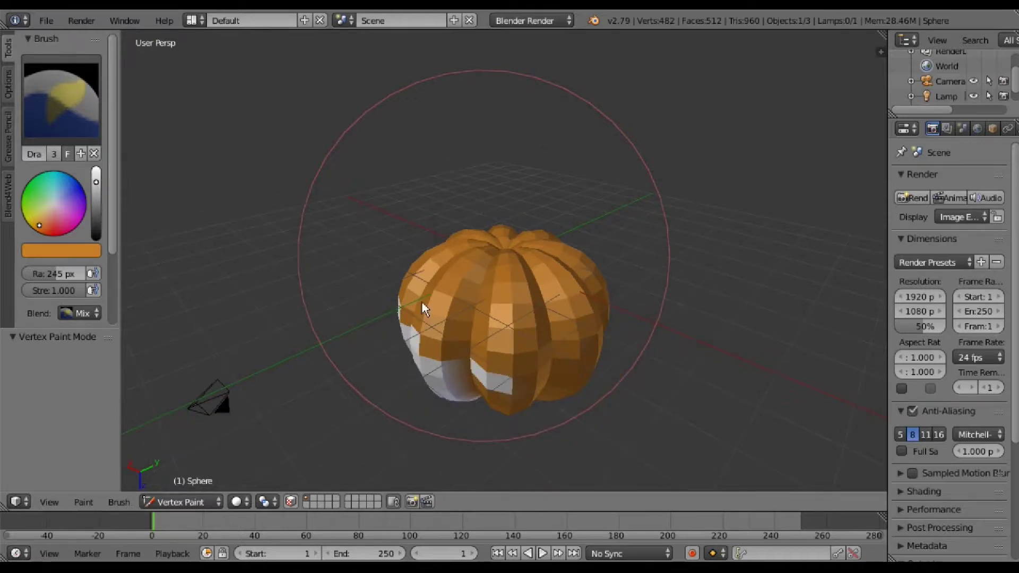
pyautogui.moveTo(424, 307)
pyautogui.mouseDown()
pyautogui.moveTo(422, 345)
pyautogui.moveTo(514, 371)
pyautogui.mouseUp()
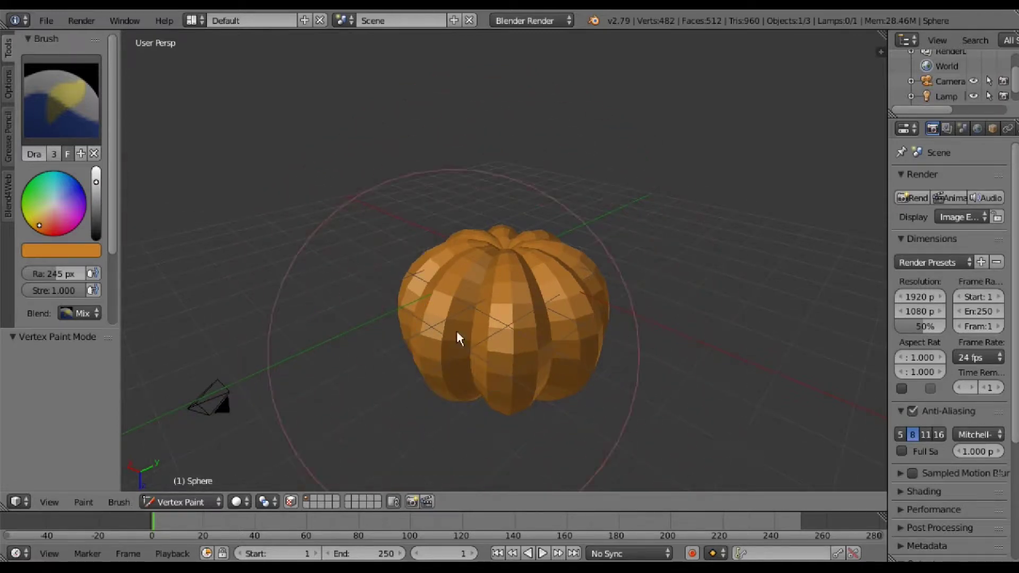
pyautogui.moveTo(502, 314)
pyautogui.mouseDown(button='middle')
pyautogui.moveTo(502, 232)
pyautogui.moveTo(594, 212)
pyautogui.moveTo(536, 226)
pyautogui.moveTo(508, 274)
pyautogui.mouseUp(button='middle')
pyautogui.moveTo(508, 274)
pyautogui.mouseDown()
pyautogui.moveTo(473, 345)
pyautogui.moveTo(451, 350)
pyautogui.mouseUp()
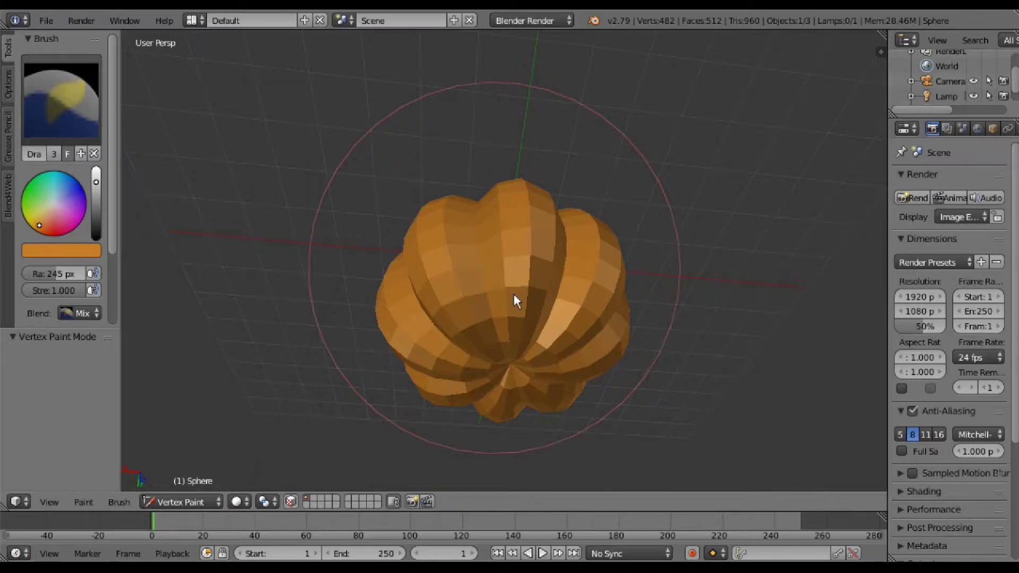
pyautogui.moveTo(513, 296)
pyautogui.mouseDown(button='middle')
pyautogui.moveTo(553, 349)
pyautogui.moveTo(597, 341)
pyautogui.moveTo(502, 309)
pyautogui.mouseUp(button='middle')
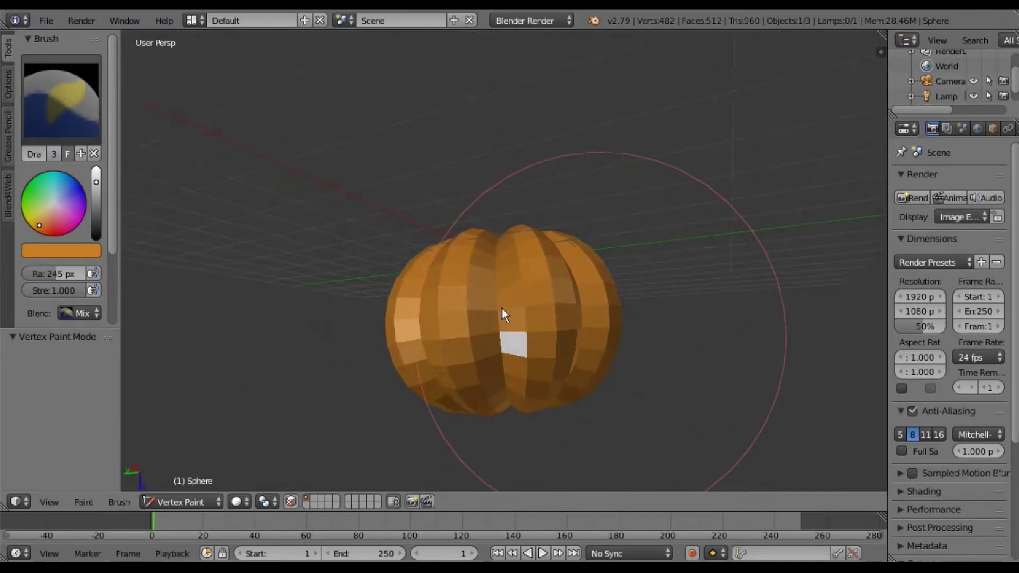
pyautogui.moveTo(505, 348); pyautogui.dragTo(482, 301)
pyautogui.moveTo(483, 302)
pyautogui.mouseDown(button='middle')
pyautogui.moveTo(460, 304)
pyautogui.moveTo(612, 215)
pyautogui.moveTo(791, 152)
pyautogui.moveTo(816, 130)
pyautogui.moveTo(851, 46)
pyautogui.moveTo(834, 461)
pyautogui.moveTo(789, 426)
pyautogui.moveTo(760, 431)
pyautogui.moveTo(871, 427)
pyautogui.moveTo(123, 478)
pyautogui.moveTo(874, 479)
pyautogui.moveTo(684, 276)
pyautogui.mouseUp(button='middle')
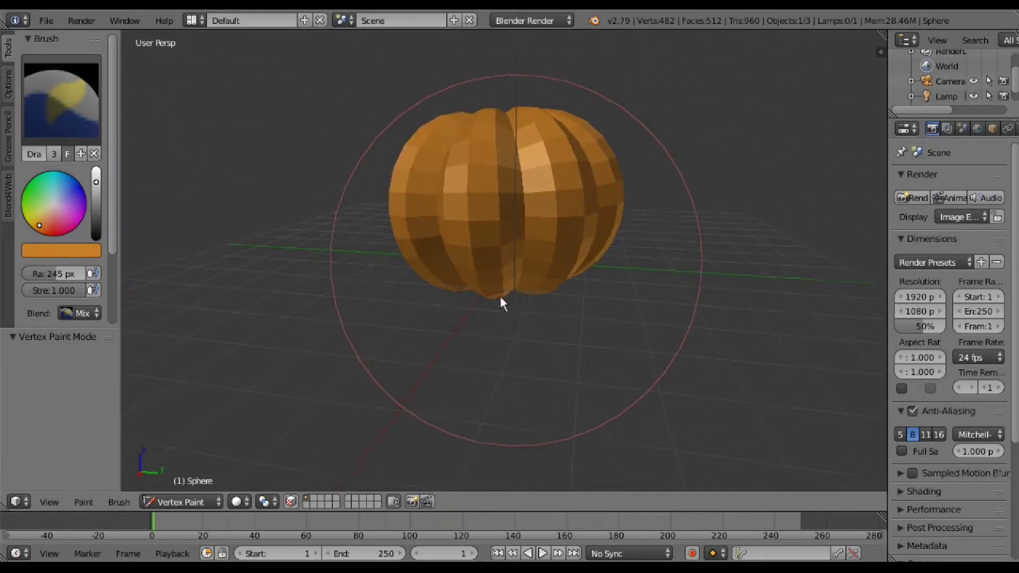
pyautogui.moveTo(501, 298)
pyautogui.mouseDown(button='middle')
pyautogui.moveTo(421, 313)
pyautogui.moveTo(321, 305)
pyautogui.moveTo(304, 273)
pyautogui.moveTo(343, 253)
pyautogui.moveTo(283, 237)
pyautogui.mouseUp(button='middle')
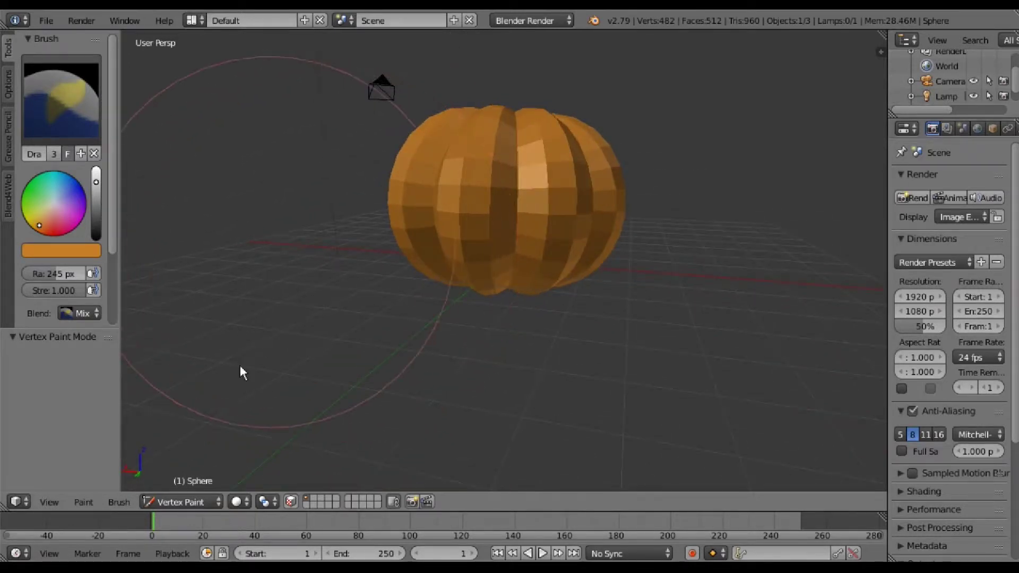
# - Return to Object Mode, set viewport shading to Rendered, and widen the properties area
pyautogui.click(175, 489)
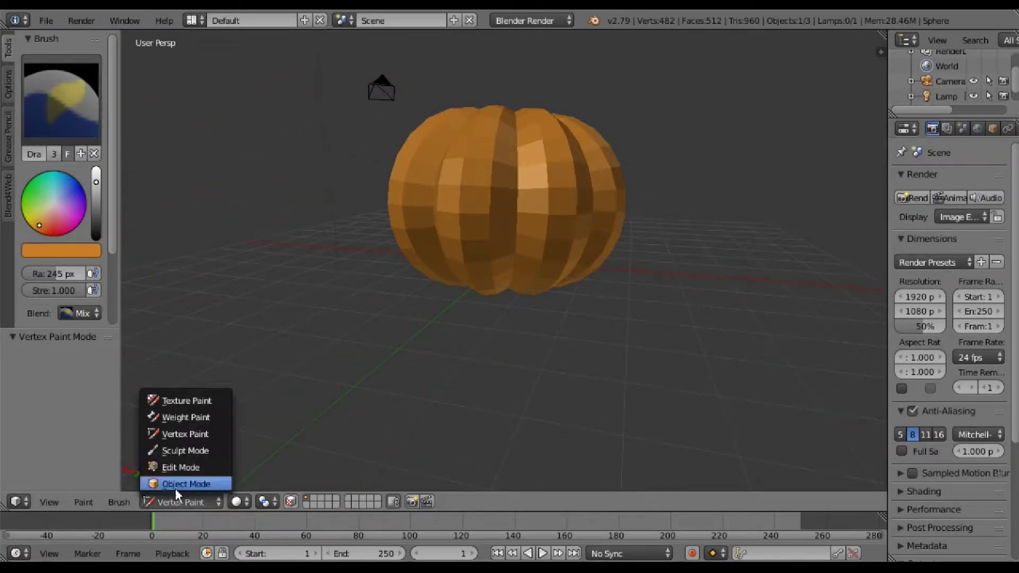
pyautogui.click(175, 484)
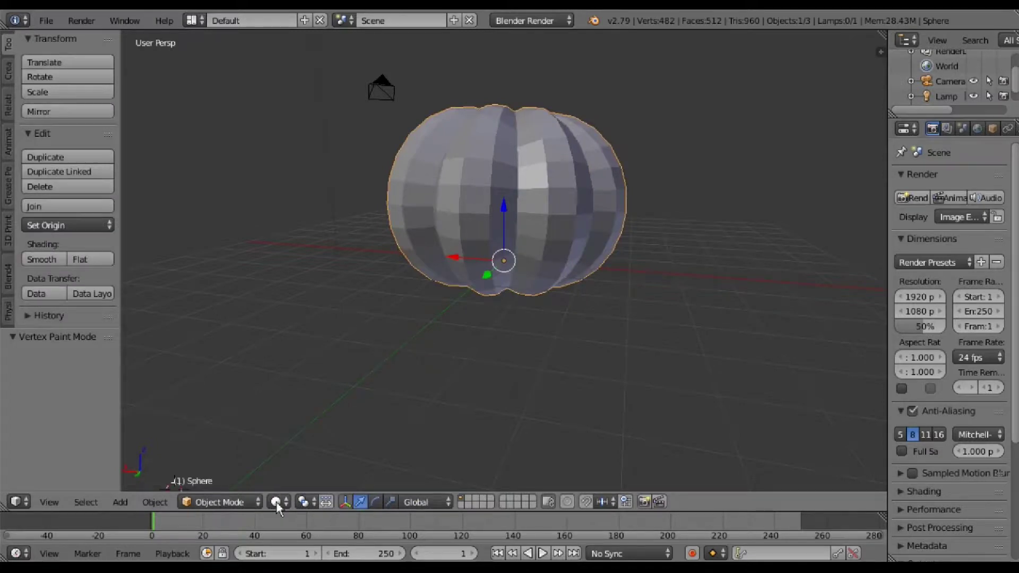
pyautogui.click(276, 501)
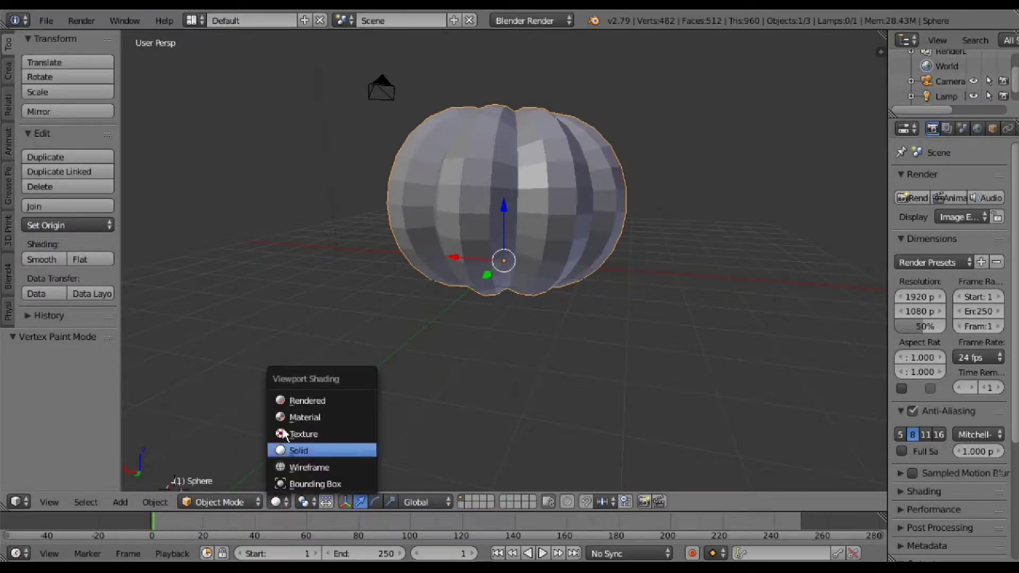
pyautogui.press('Return')
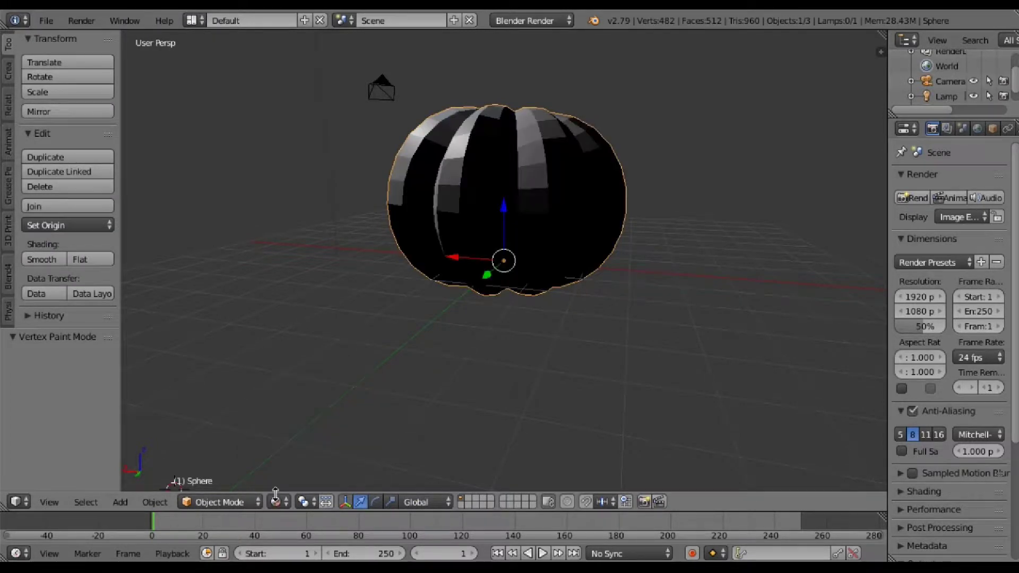
pyautogui.click(276, 501)
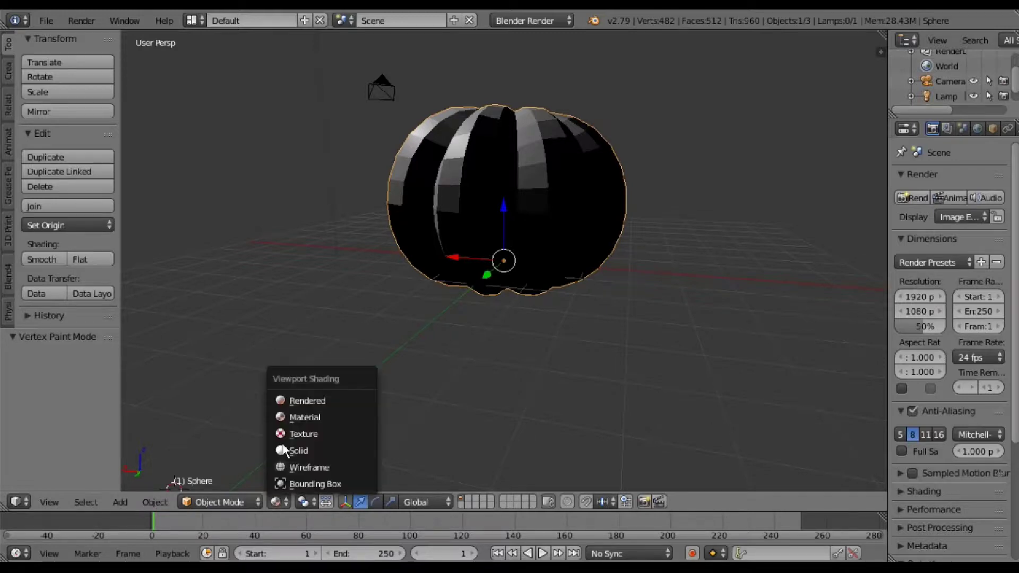
pyautogui.click(288, 403)
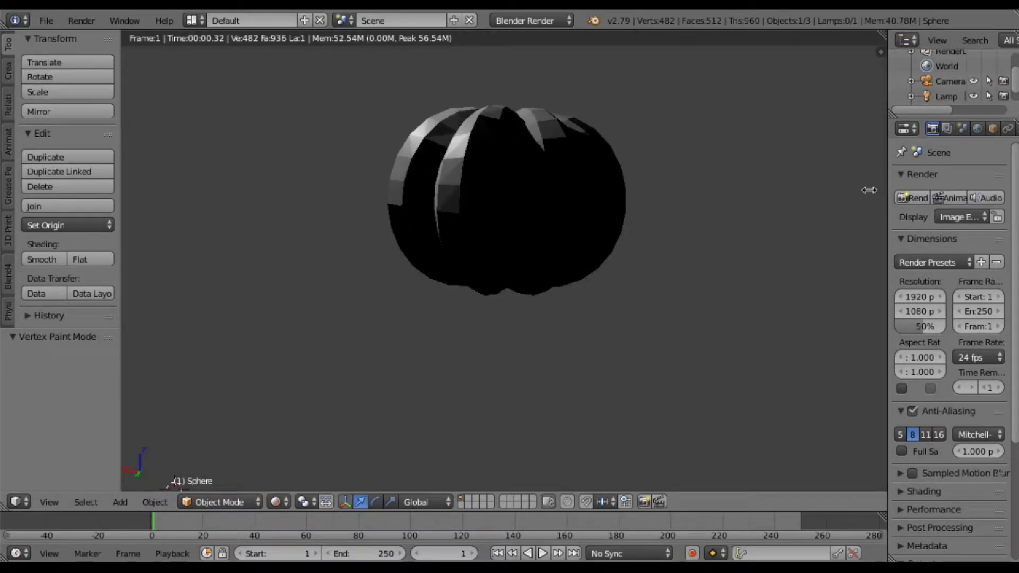
pyautogui.moveTo(869, 190); pyautogui.dragTo(731, 197)
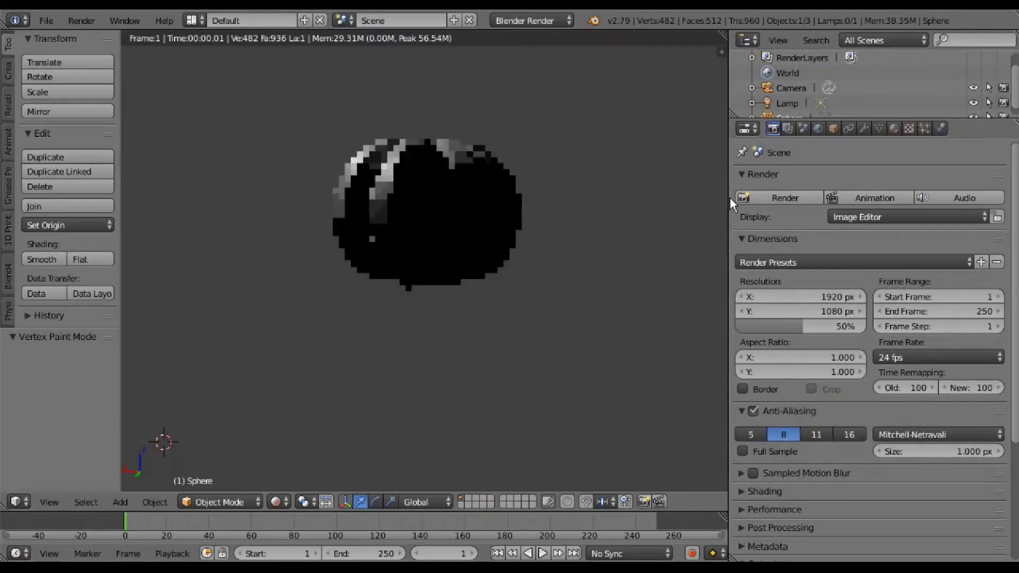
# - Add a new material to the sphere and set the render engine to Blender Render
pyautogui.click(895, 130)
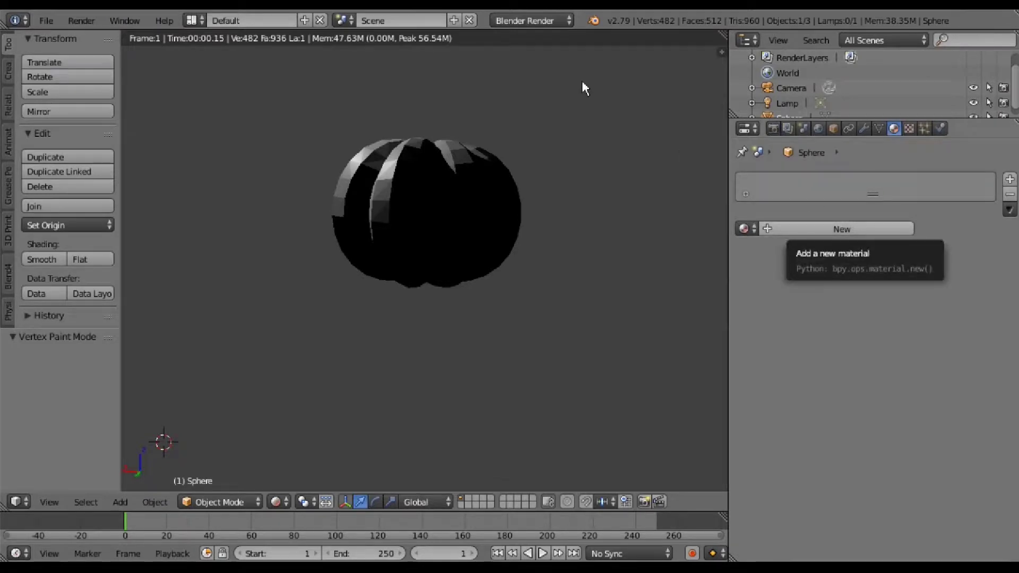
pyautogui.click(512, 20)
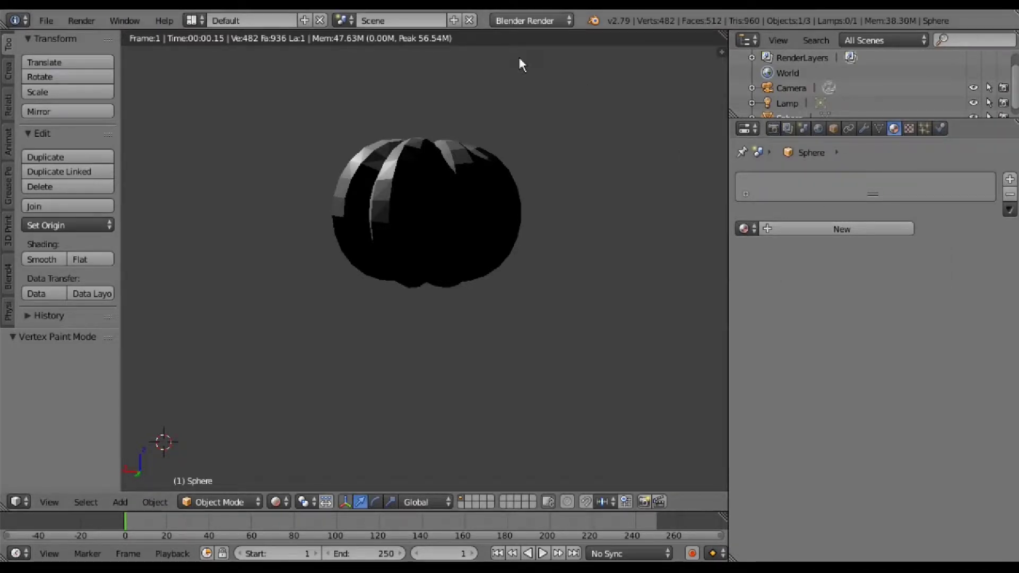
pyautogui.click(527, 72)
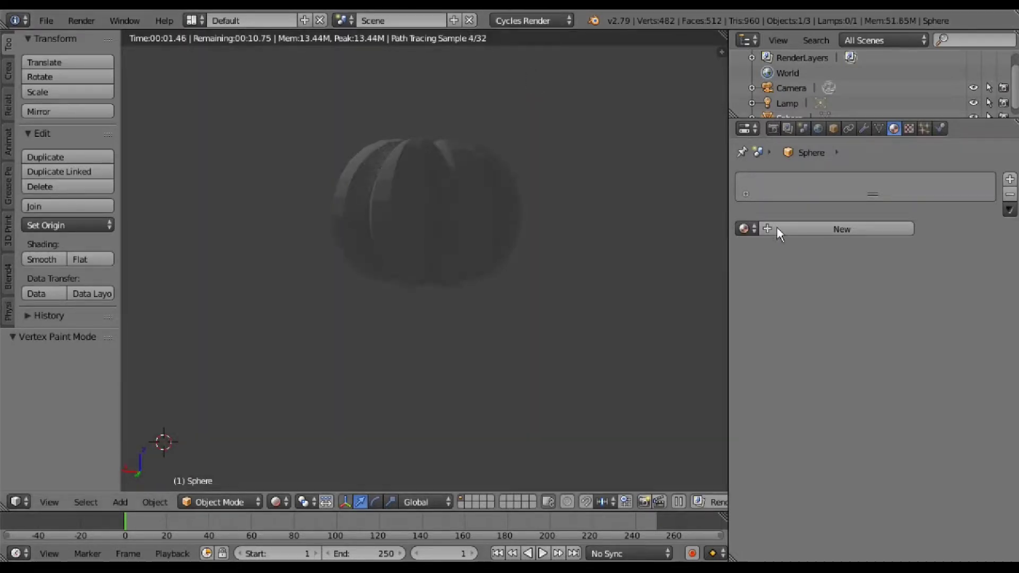
pyautogui.click(776, 229)
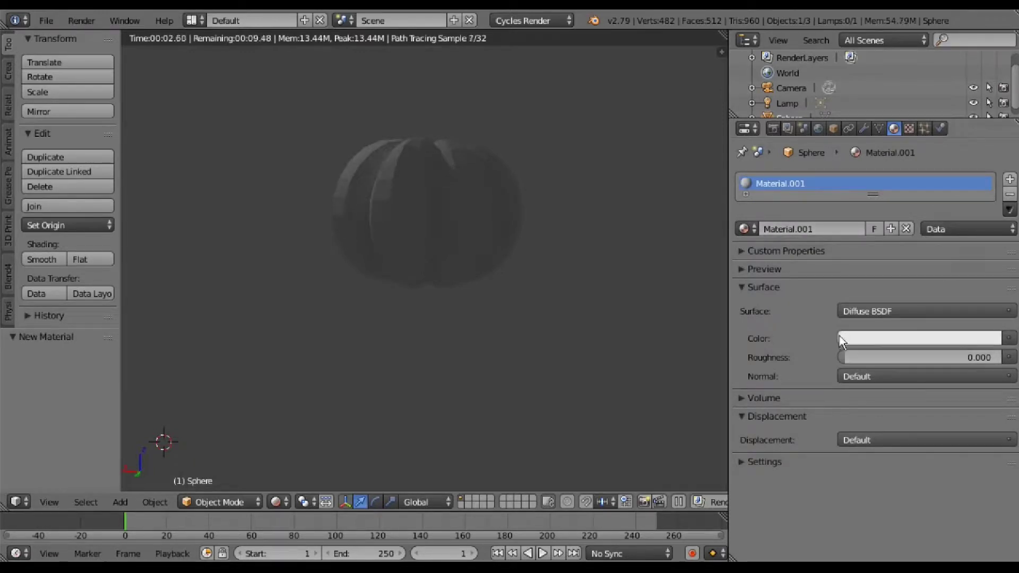
pyautogui.click(521, 24)
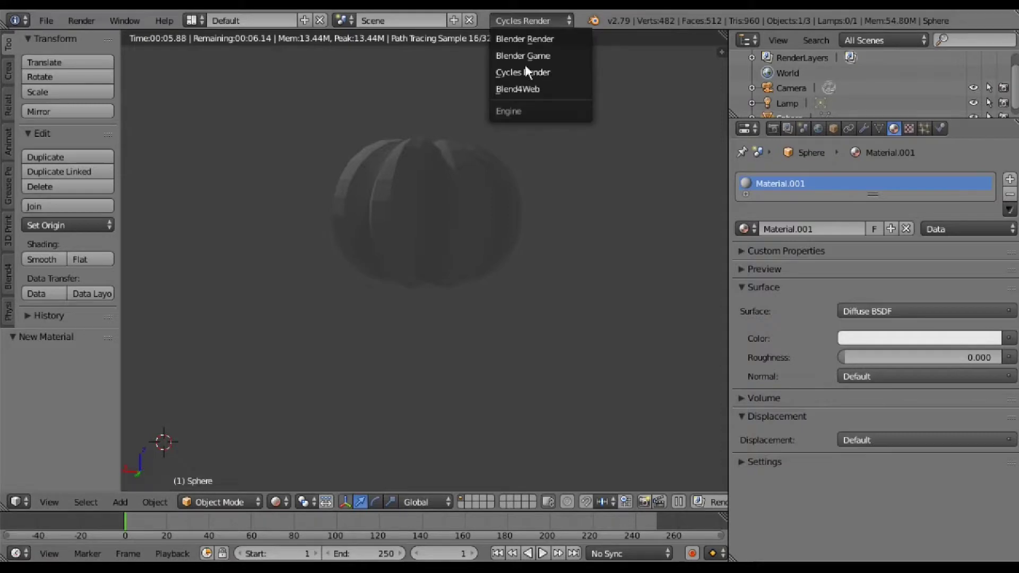
pyautogui.click(509, 37)
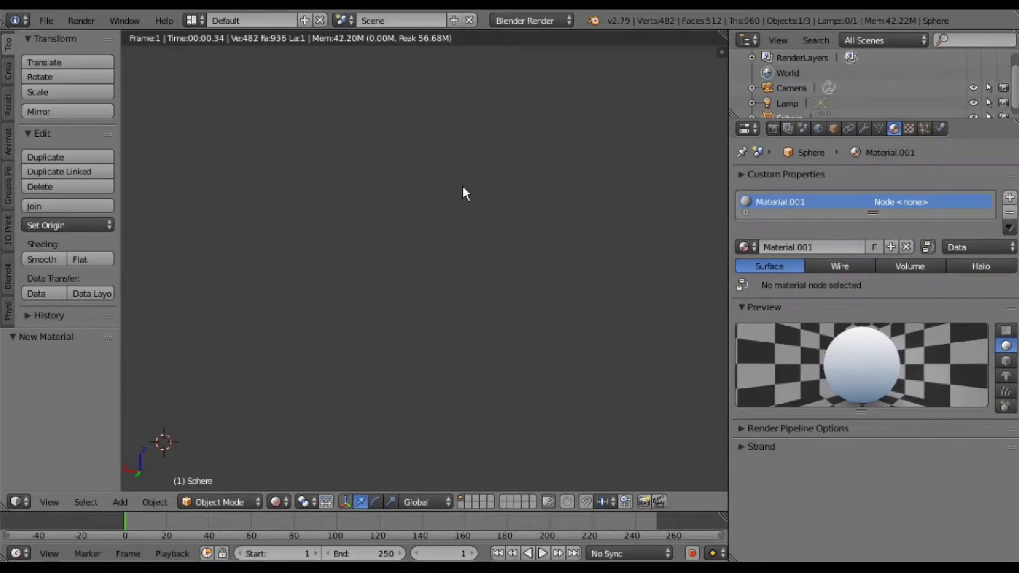
# - Make an F12 test render, then switch the viewport shading to Texture
pyautogui.press('F12')
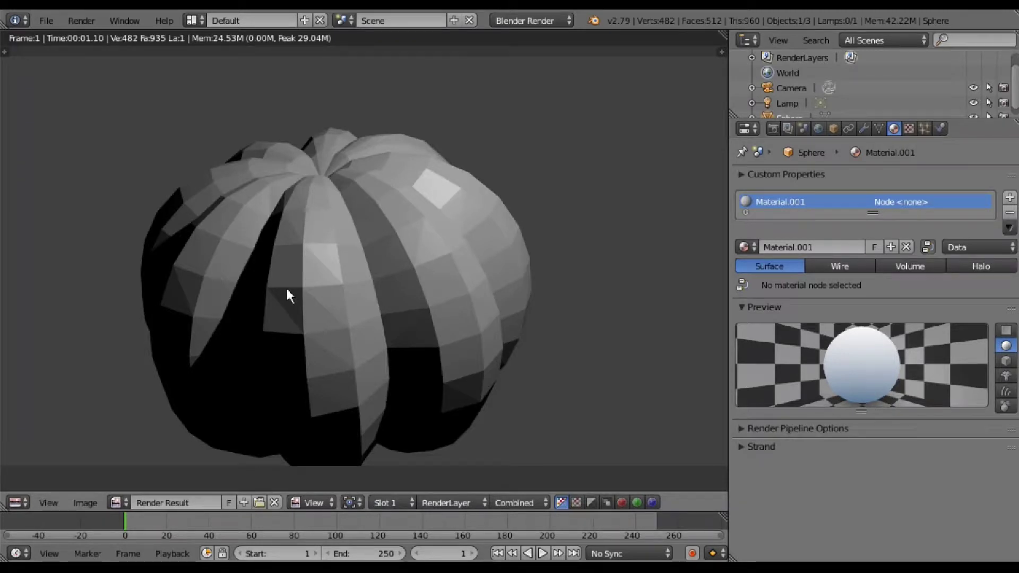
pyautogui.press('Escape')
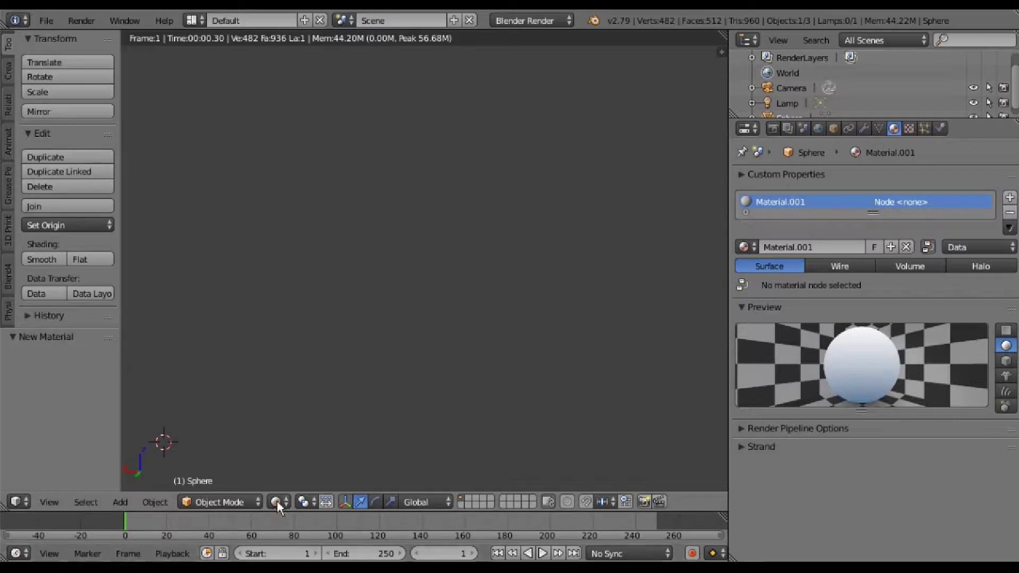
pyautogui.click(277, 502)
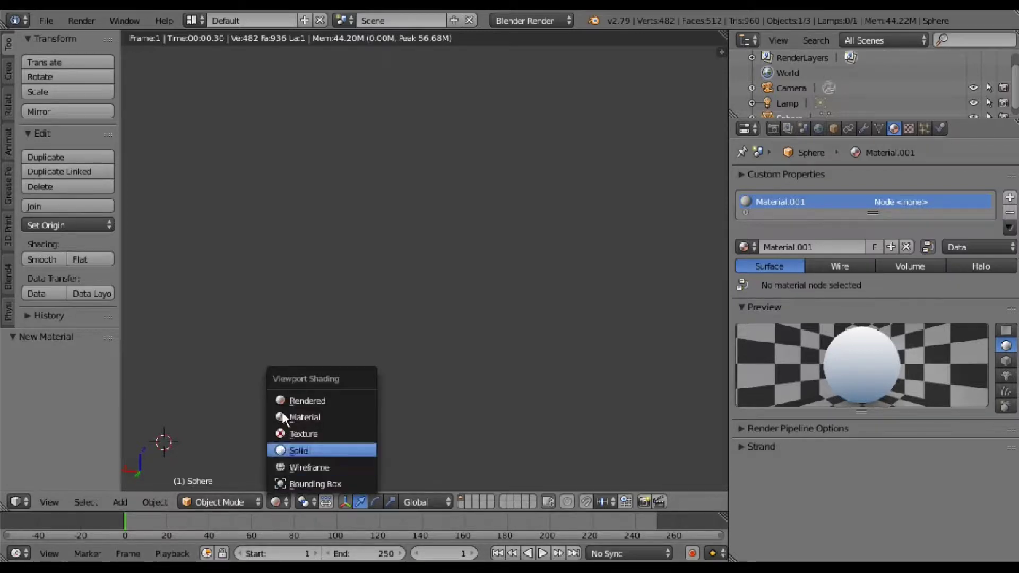
pyautogui.click(283, 436)
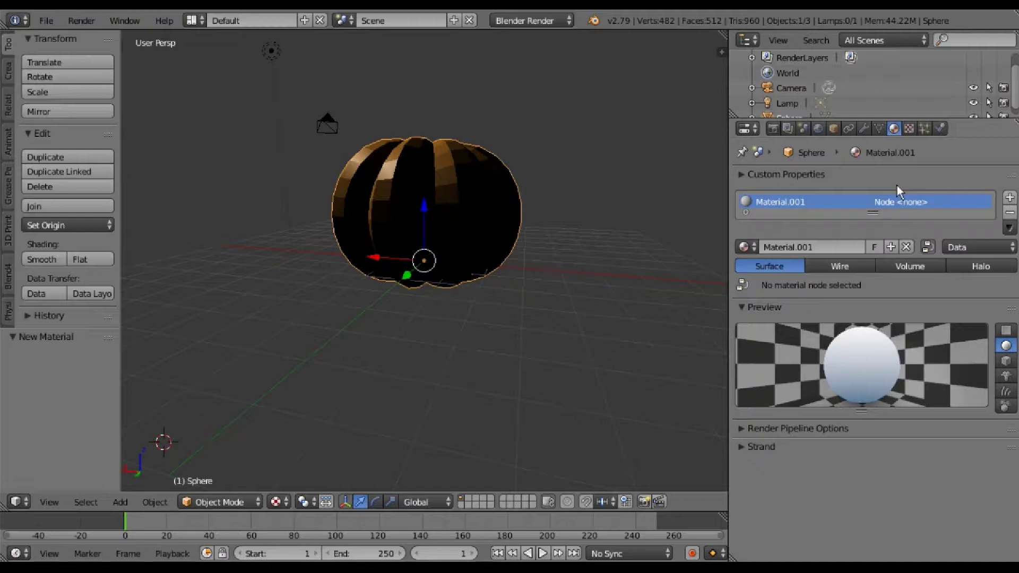
# - Expand the material's Render Pipeline Options panel and scroll through its settings
pyautogui.click(805, 428)
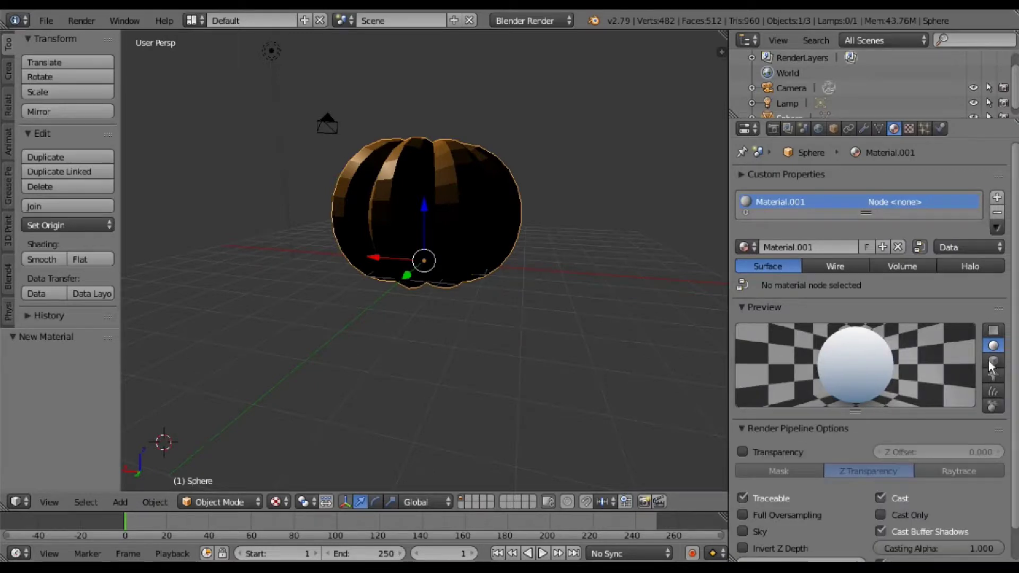
pyautogui.scroll(-2, 866, 352)
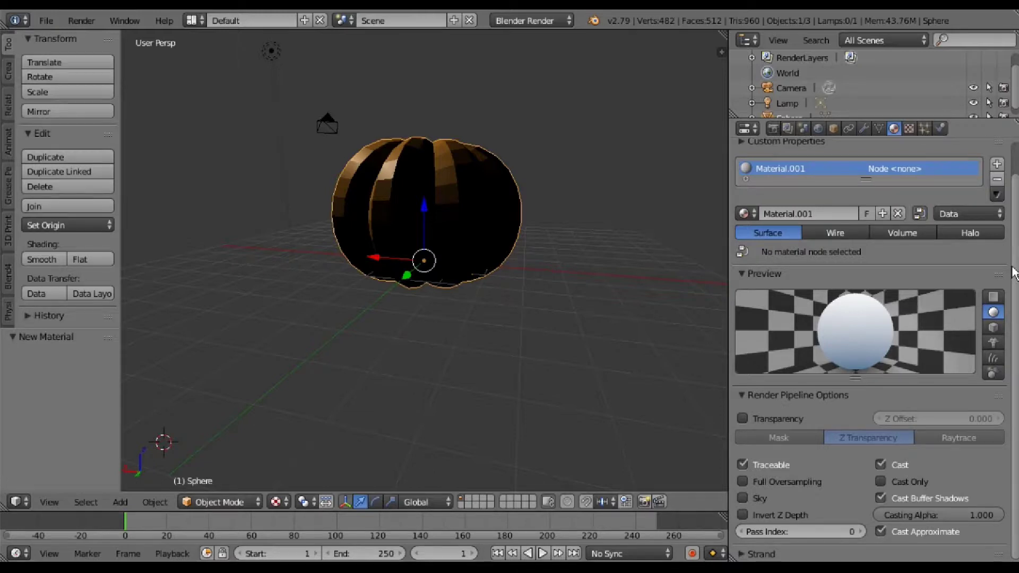
pyautogui.scroll(2, 1014, 192)
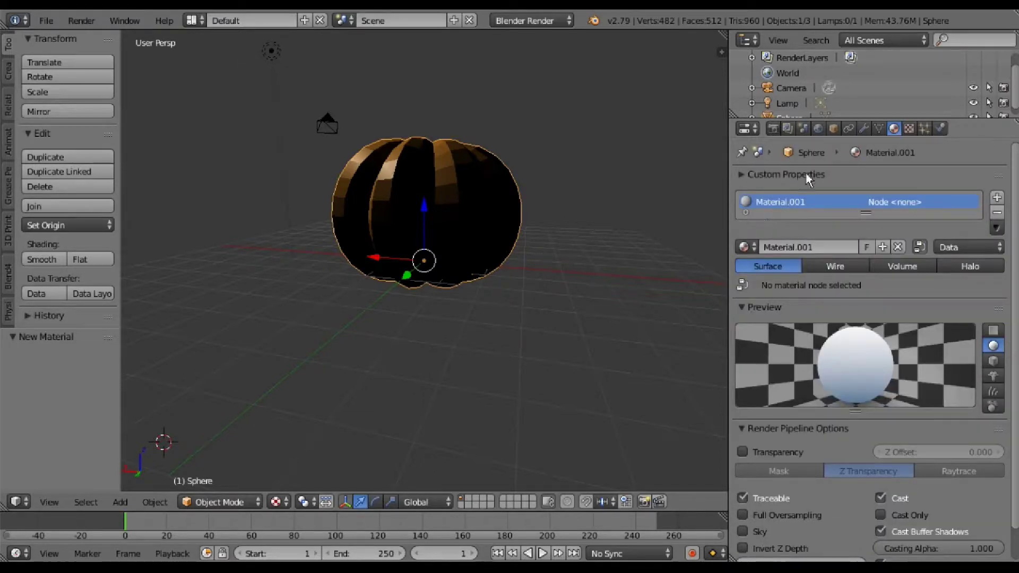
# - Switch to Cycles Render and show the pumpkin material's shader nodes in a Node Editor
pyautogui.click(877, 125)
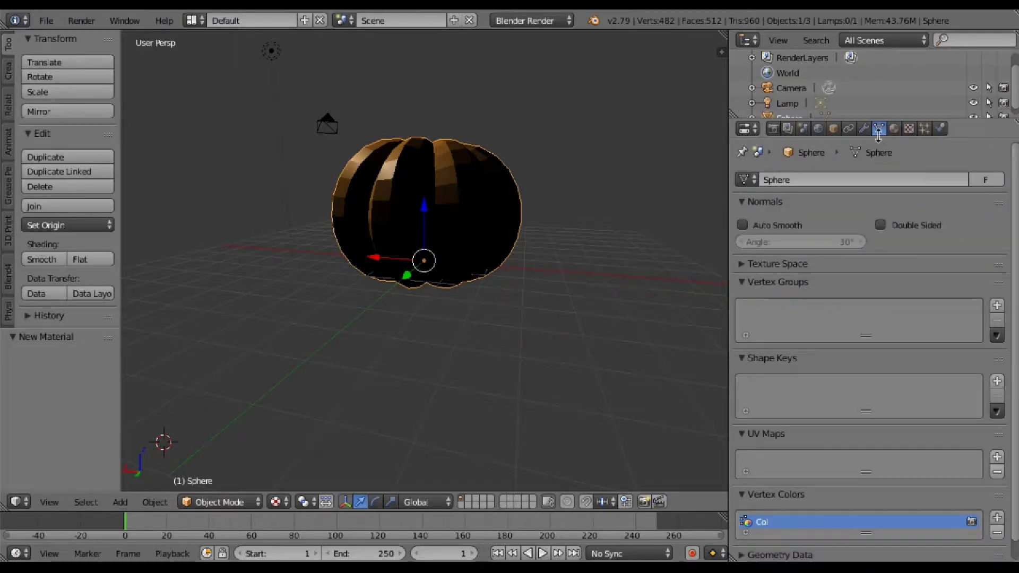
pyautogui.click(894, 129)
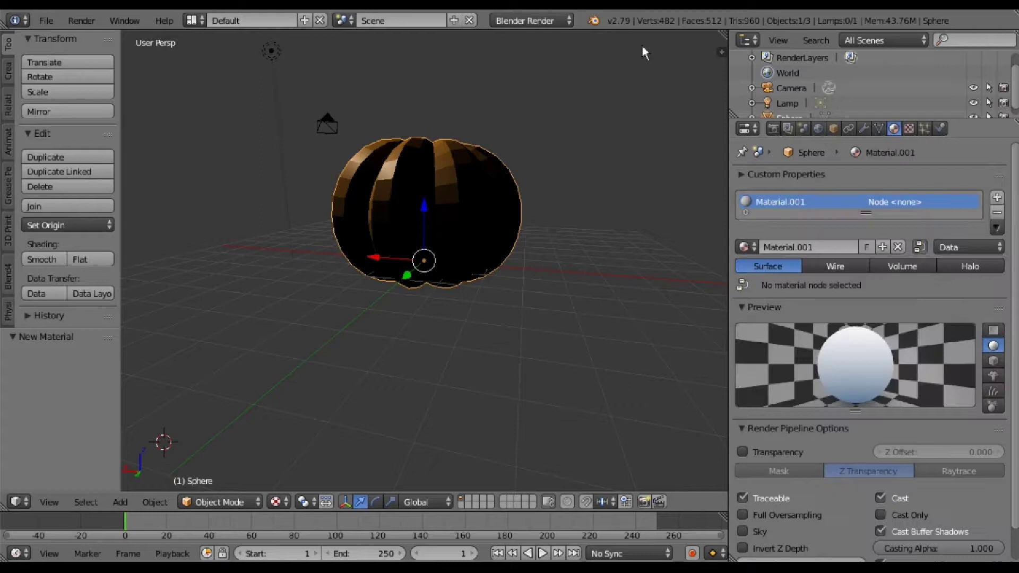
pyautogui.click(530, 23)
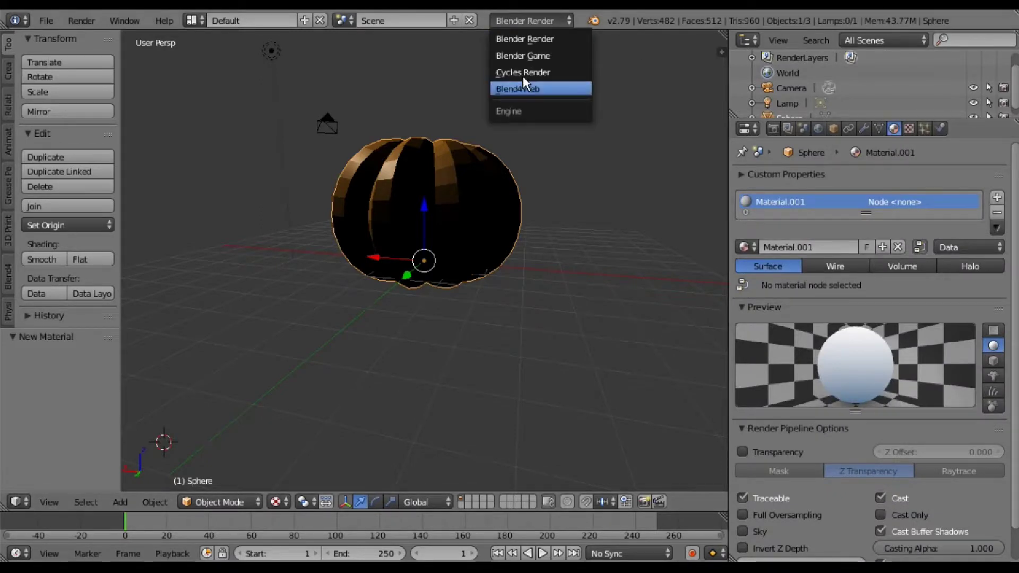
pyautogui.click(525, 73)
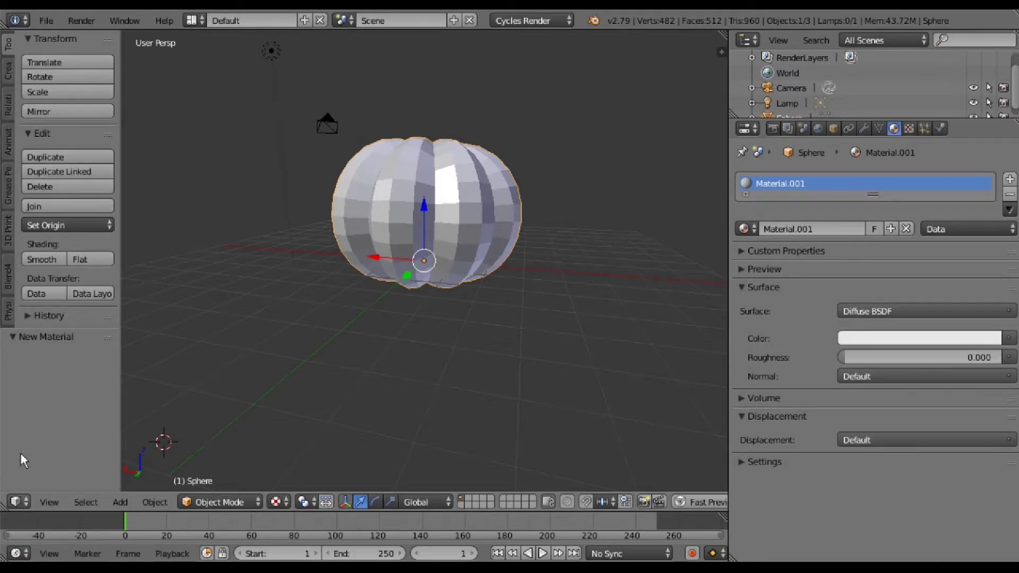
pyautogui.click(16, 502)
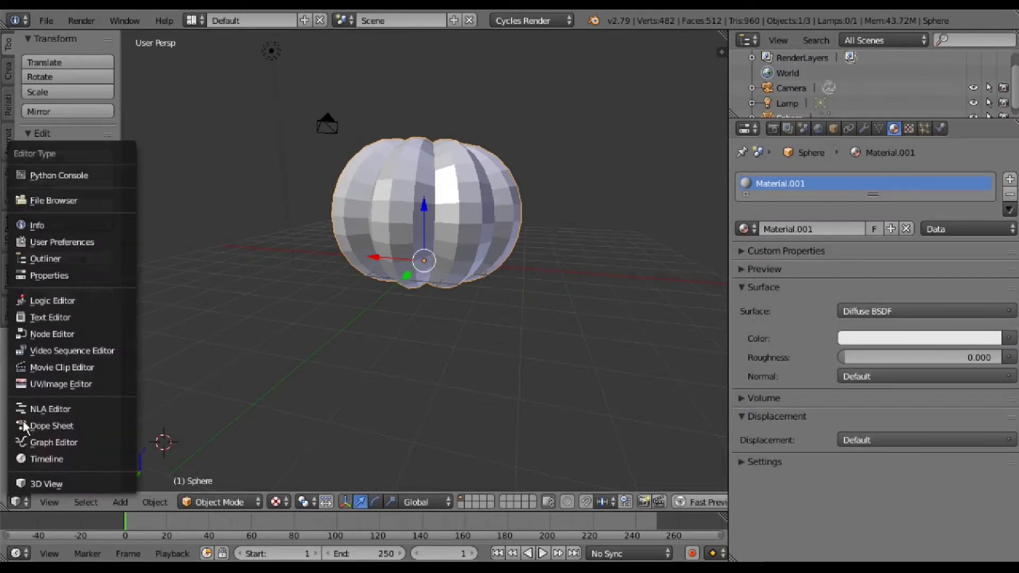
pyautogui.click(53, 333)
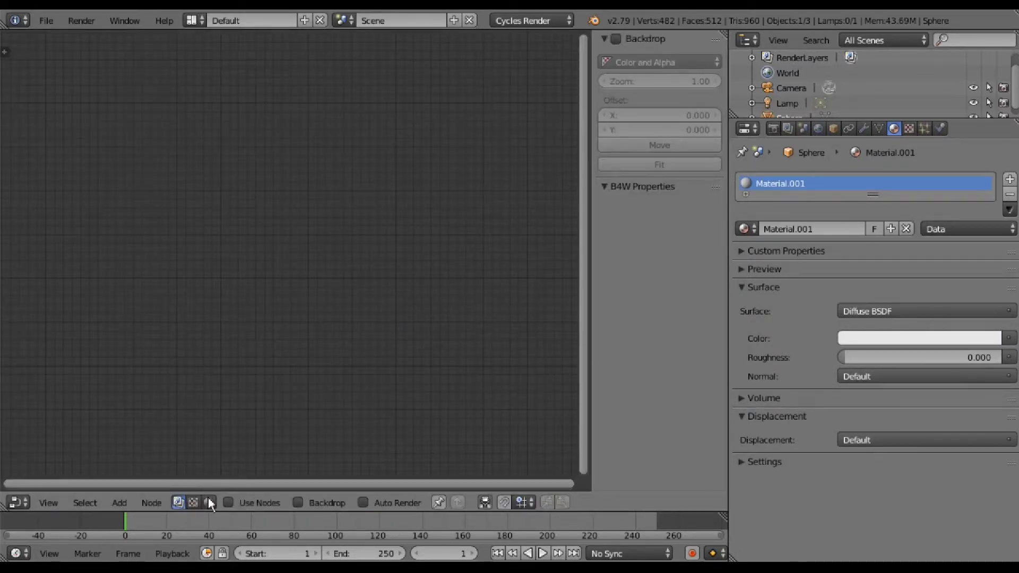
pyautogui.click(208, 500)
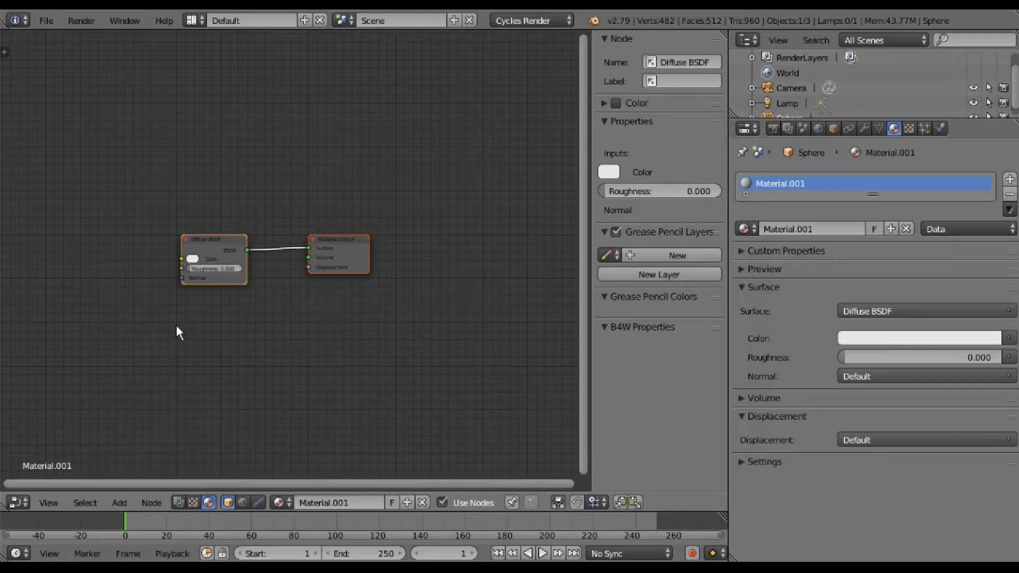
# - Add an Attribute node named Col and link its Color to the Diffuse BSDF Color
pyautogui.hotkey('shift', 'a')
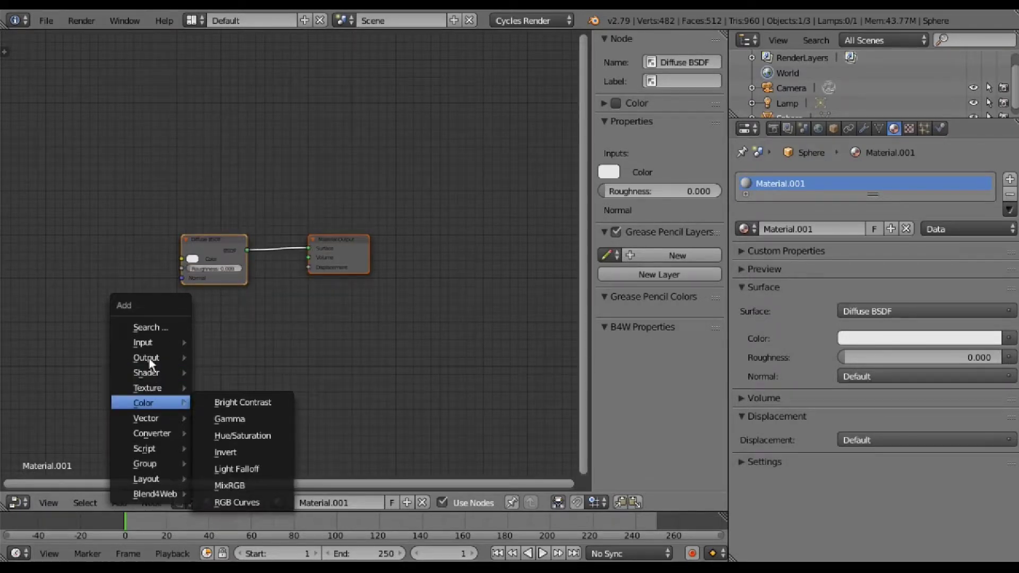
pyautogui.moveTo(143, 342)
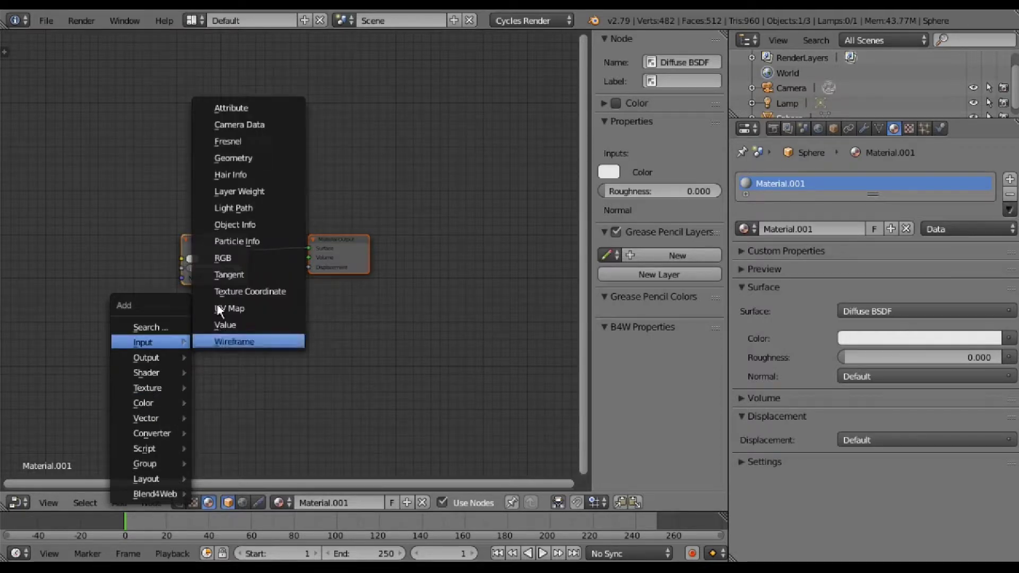
pyautogui.click(220, 106)
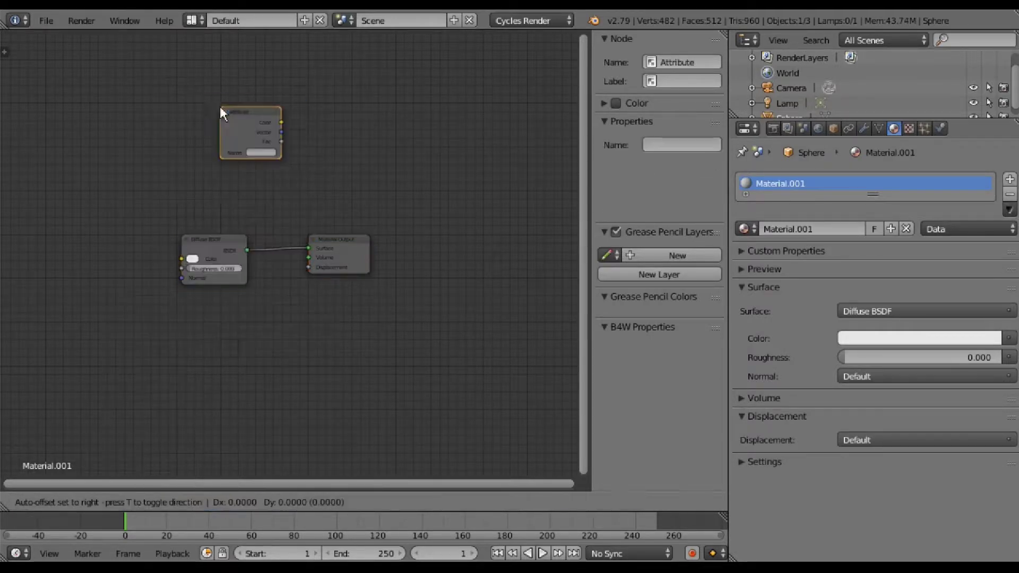
pyautogui.click(124, 312)
pyautogui.write('Col')
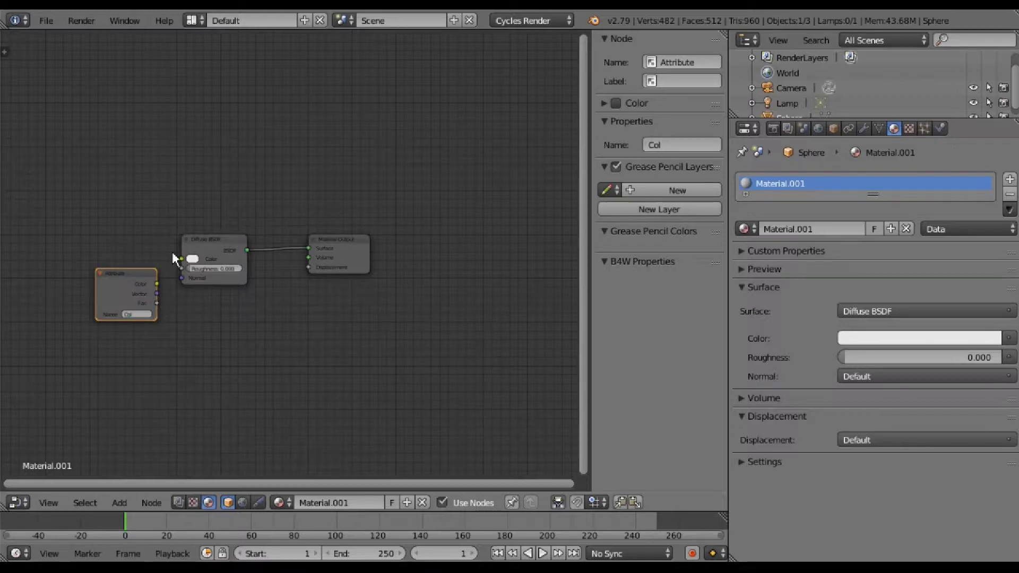
pyautogui.moveTo(181, 259); pyautogui.dragTo(156, 284)
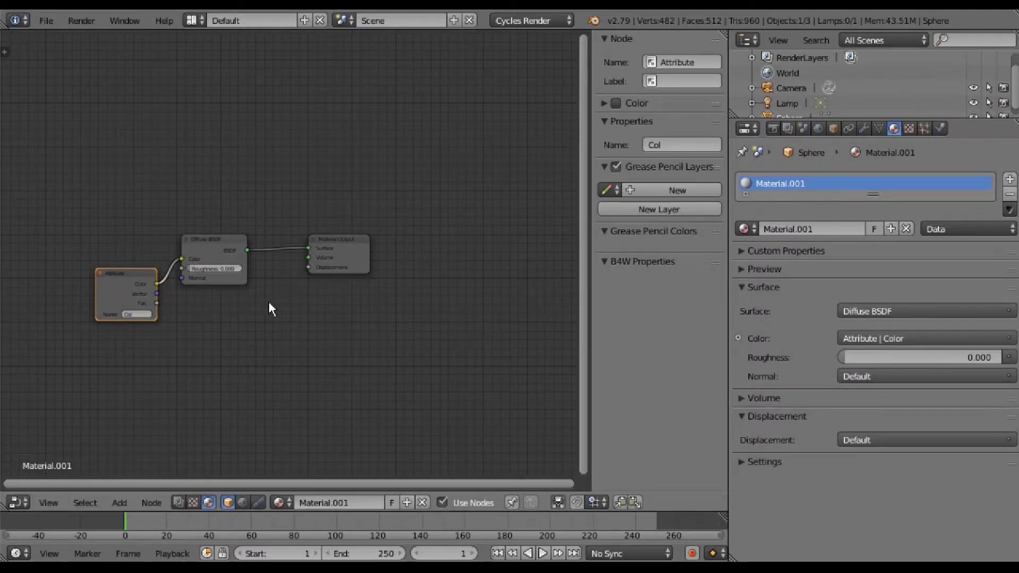
# - Return to the 3D View with Rendered shading and orbit around the orange pumpkin
pyautogui.click(18, 502)
pyautogui.click(27, 485)
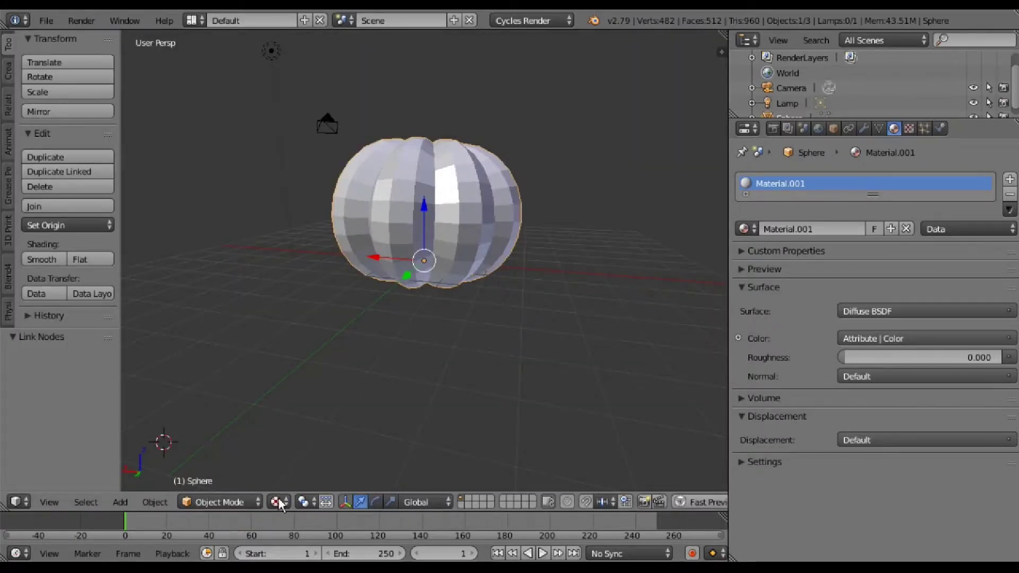
pyautogui.click(280, 502)
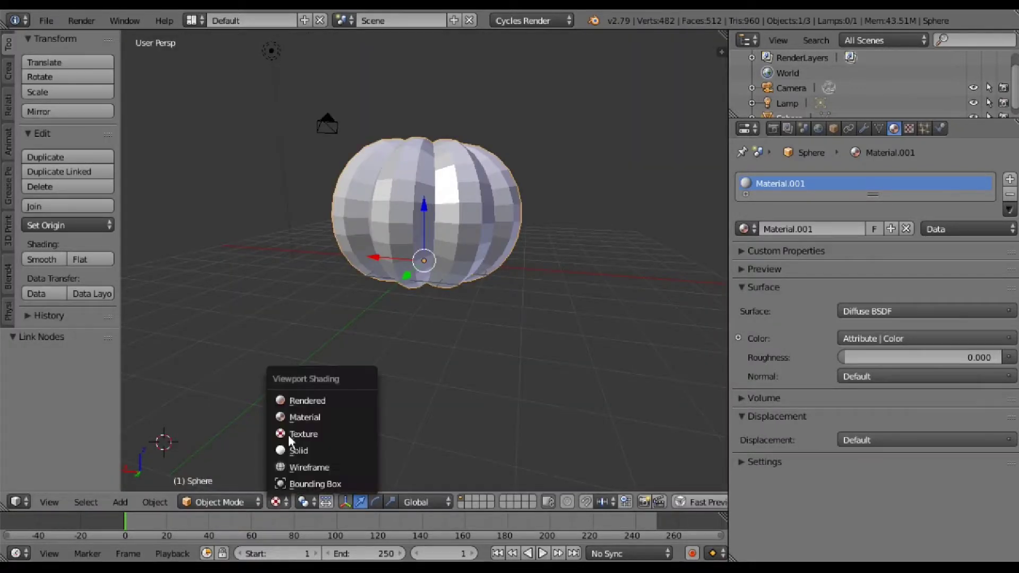
pyautogui.click(295, 401)
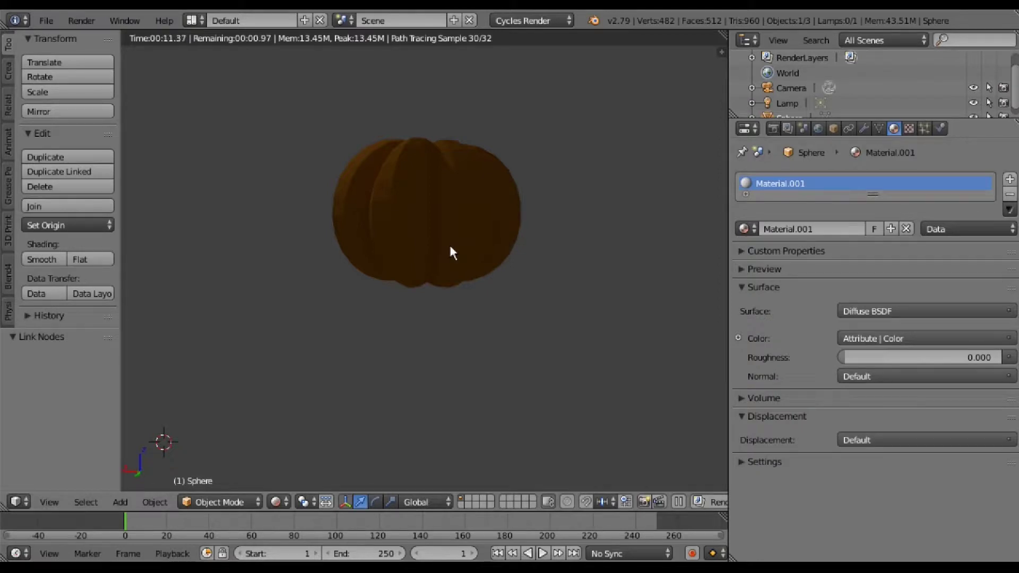
pyautogui.moveTo(429, 252)
pyautogui.mouseDown(button='middle')
pyautogui.moveTo(335, 336)
pyautogui.moveTo(416, 336)
pyautogui.moveTo(461, 266)
pyautogui.moveTo(472, 214)
pyautogui.moveTo(547, 211)
pyautogui.moveTo(605, 238)
pyautogui.mouseUp(button='middle')
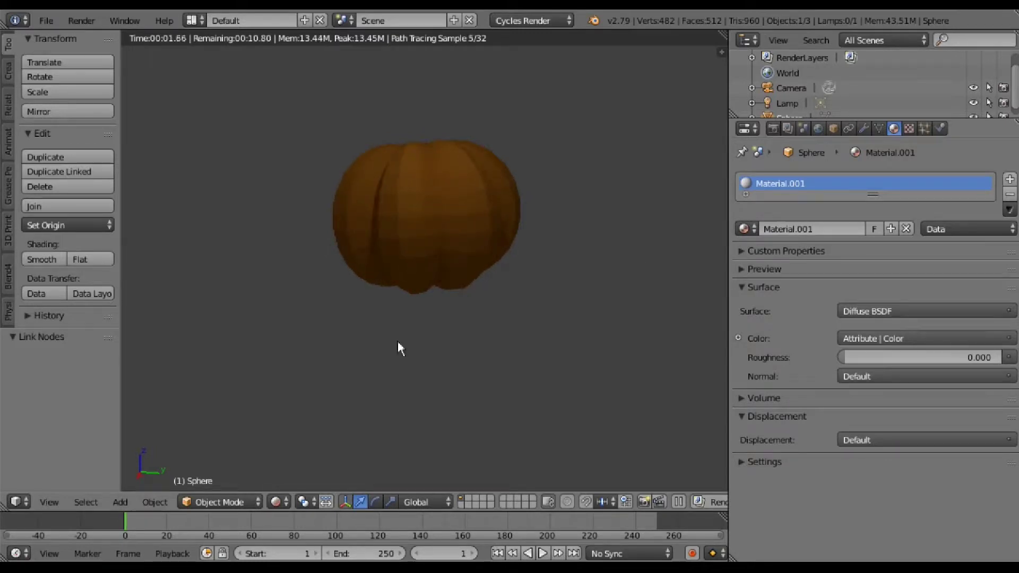
# - Switch the viewport to material shading and an eye-level orthographic view
pyautogui.click(274, 501)
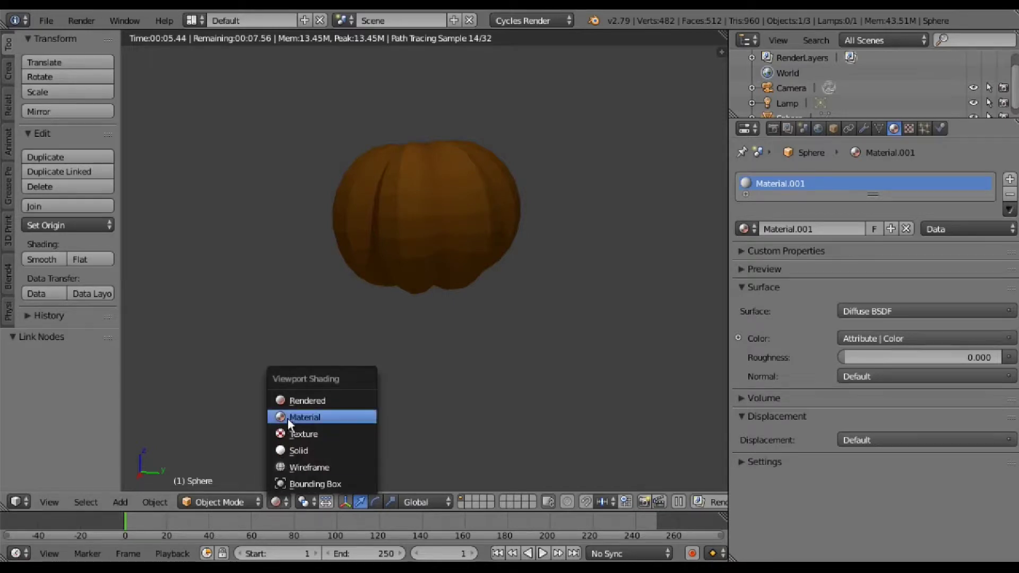
pyautogui.click(288, 419)
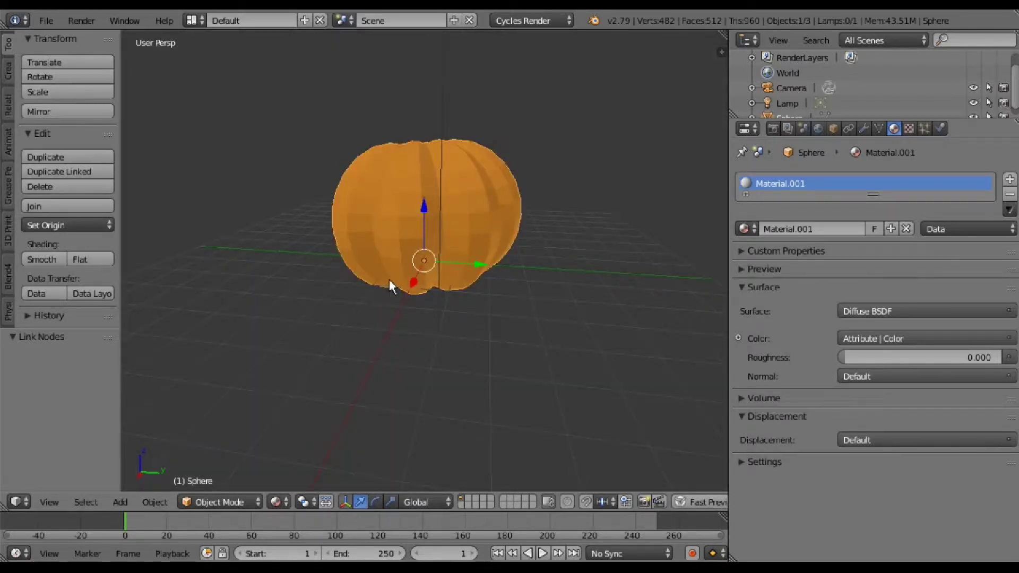
pyautogui.moveTo(389, 280)
pyautogui.mouseDown(button='middle')
pyautogui.moveTo(417, 261)
pyautogui.moveTo(386, 257)
pyautogui.mouseUp(button='middle')
pyautogui.press('KP_5')
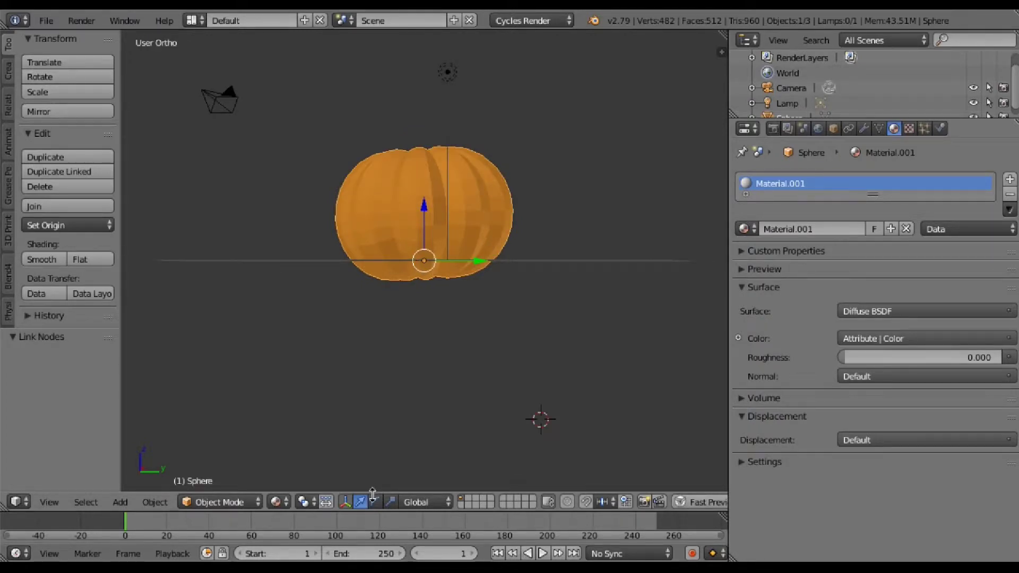
# - Tilt the pumpkin slightly about X and lift it 0.594 along Z onto the grid floor
pyautogui.click(375, 502)
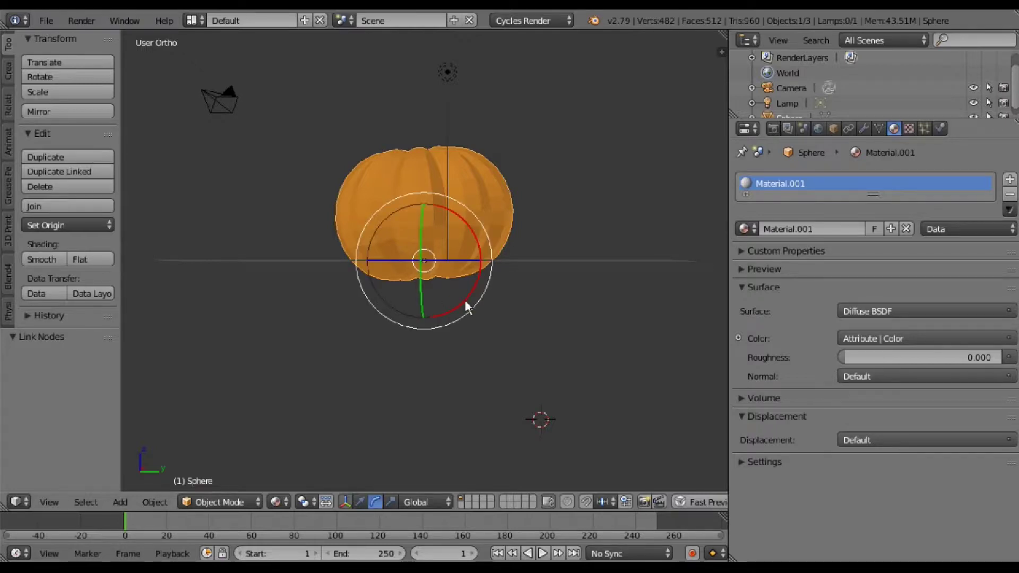
pyautogui.moveTo(466, 306); pyautogui.dragTo(463, 301)
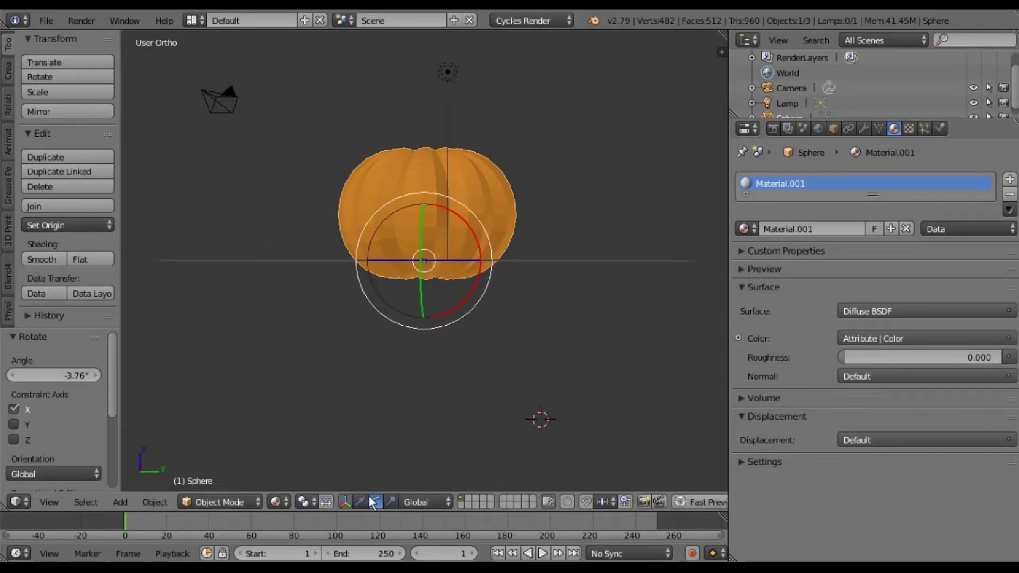
pyautogui.click(360, 502)
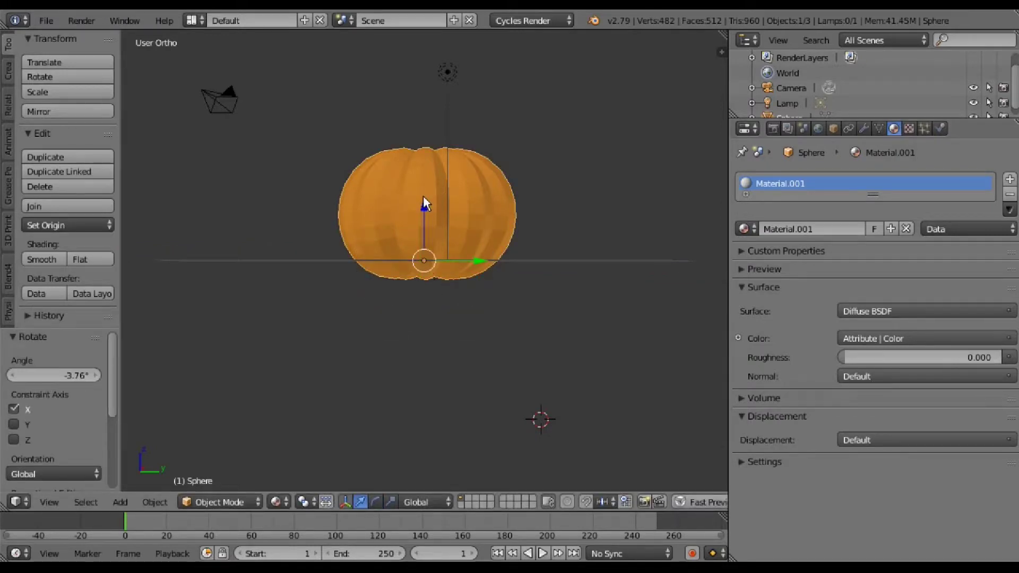
pyautogui.moveTo(424, 203); pyautogui.dragTo(428, 194)
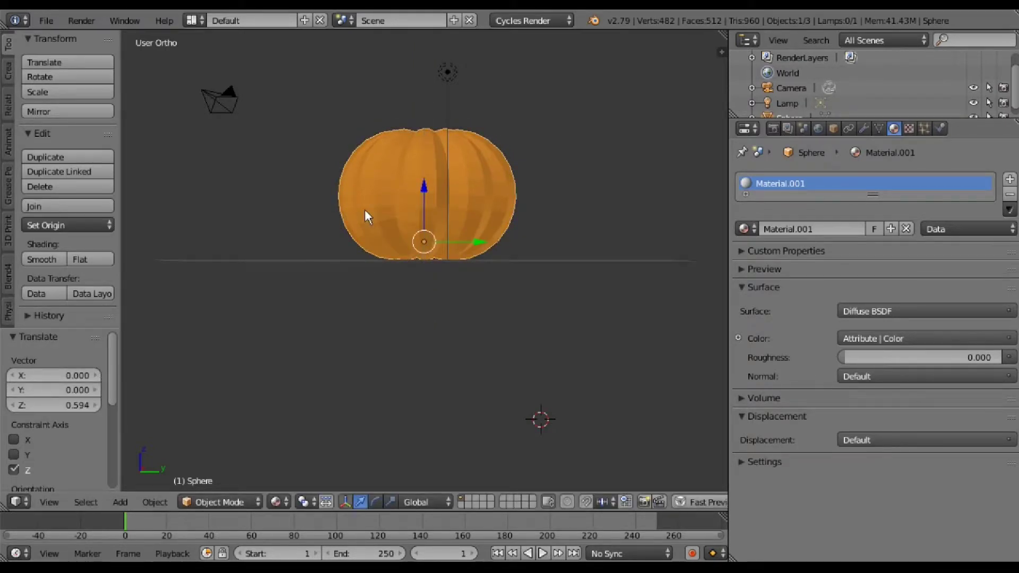
# - Orbit with numpad 4 and 8 to look down on the pumpkin from behind
pyautogui.press('KP_4')
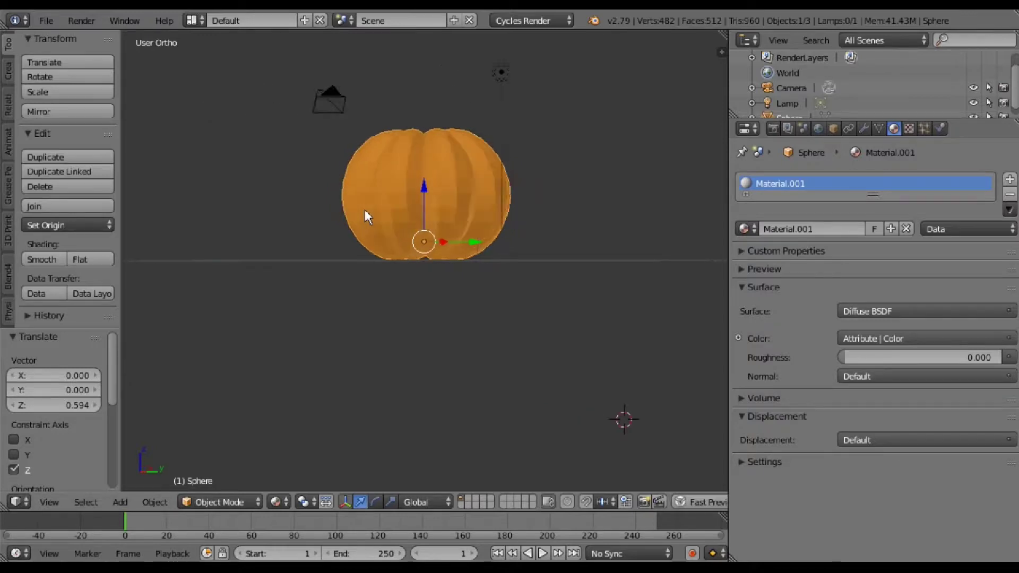
pyautogui.press('KP_4')
pyautogui.press('KP_4')
pyautogui.press('KP_4')
pyautogui.press('KP_4')
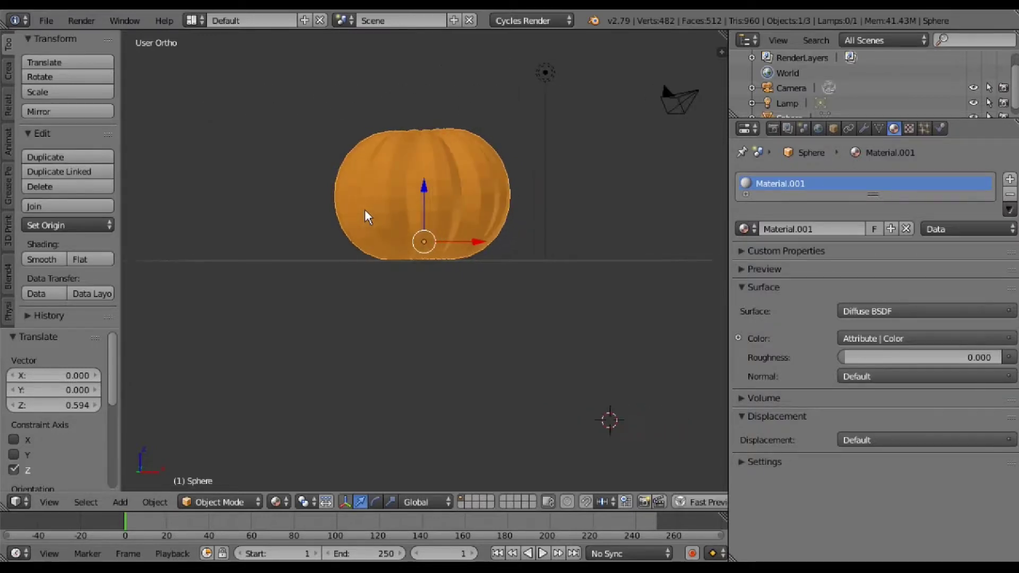
pyautogui.press('KP_4')
pyautogui.press('KP_4')
pyautogui.press('KP_8')
pyautogui.press('KP_4')
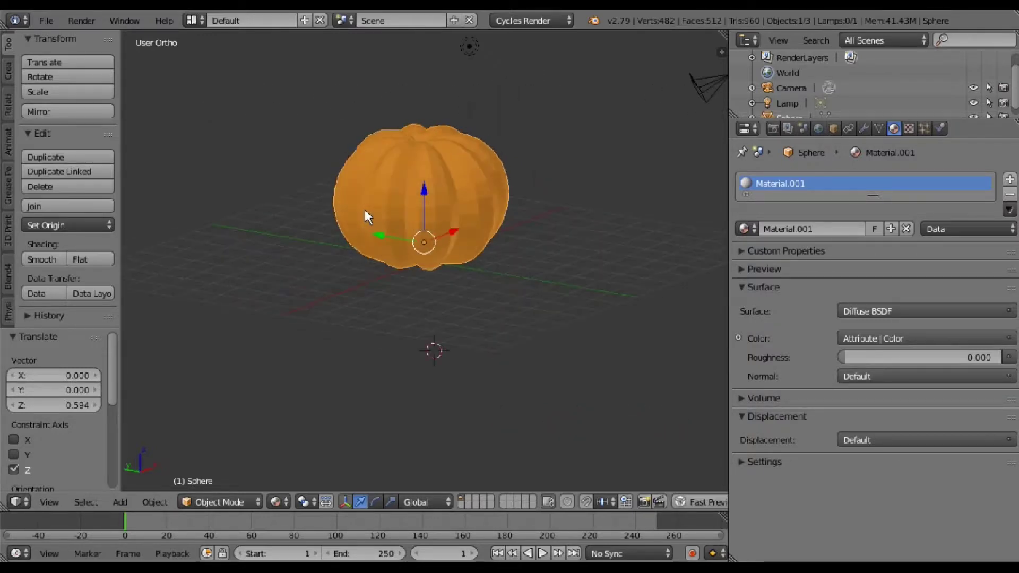
pyautogui.press('KP_4')
pyautogui.press('KP_4')
pyautogui.press('KP_4')
pyautogui.press('KP_4')
pyautogui.press('KP_4')
pyautogui.press('KP_4')
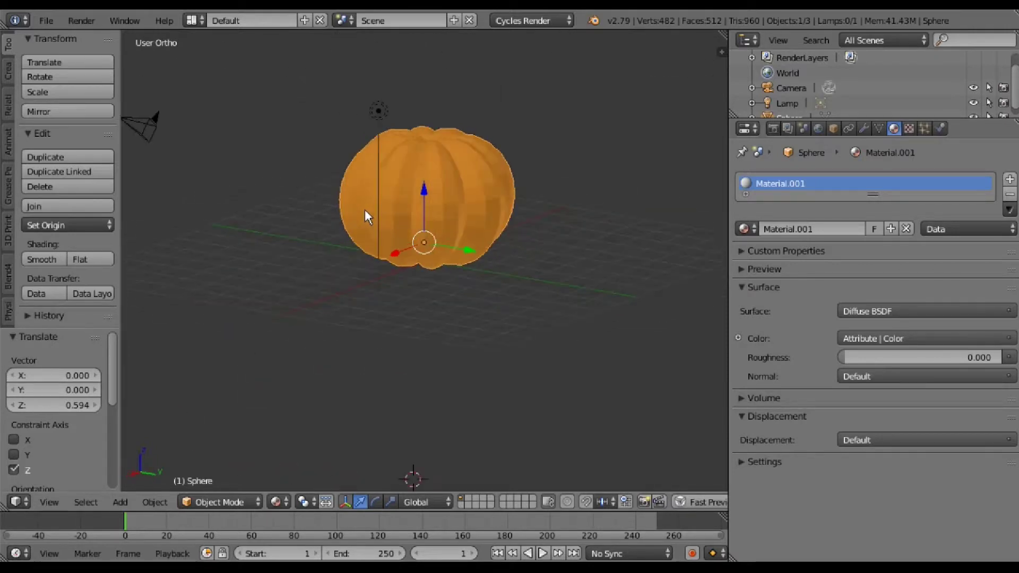
pyautogui.press('KP_4')
pyautogui.press('KP_4')
pyautogui.press('KP_4')
pyautogui.press('KP_4')
pyautogui.press('KP_4')
pyautogui.press('KP_4')
pyautogui.press('KP_4')
pyautogui.press('KP_4')
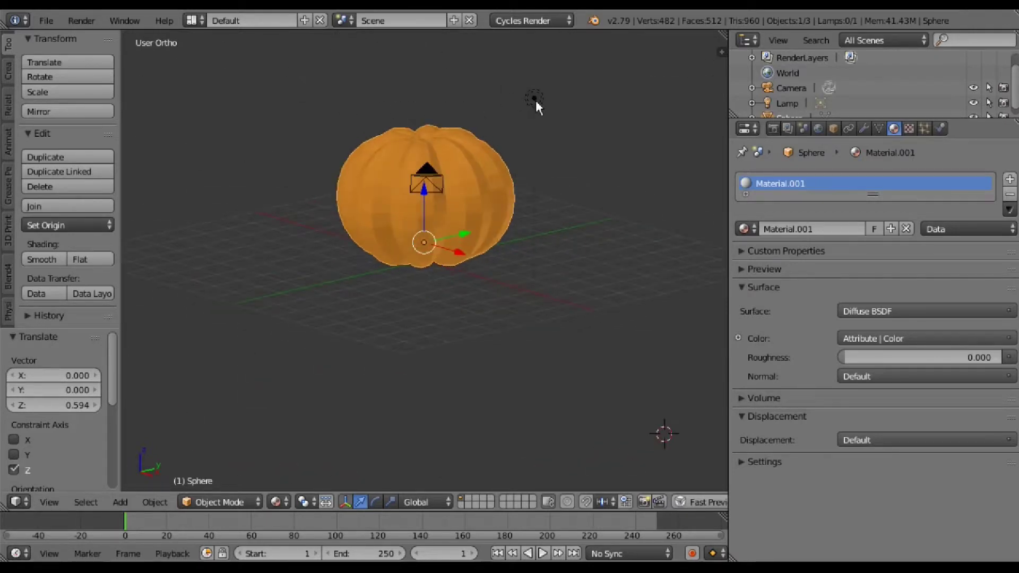
pyautogui.press('KP_4')
# - Delete the lamp from the scene
pyautogui.rightClick(536, 101)
pyautogui.press('x')
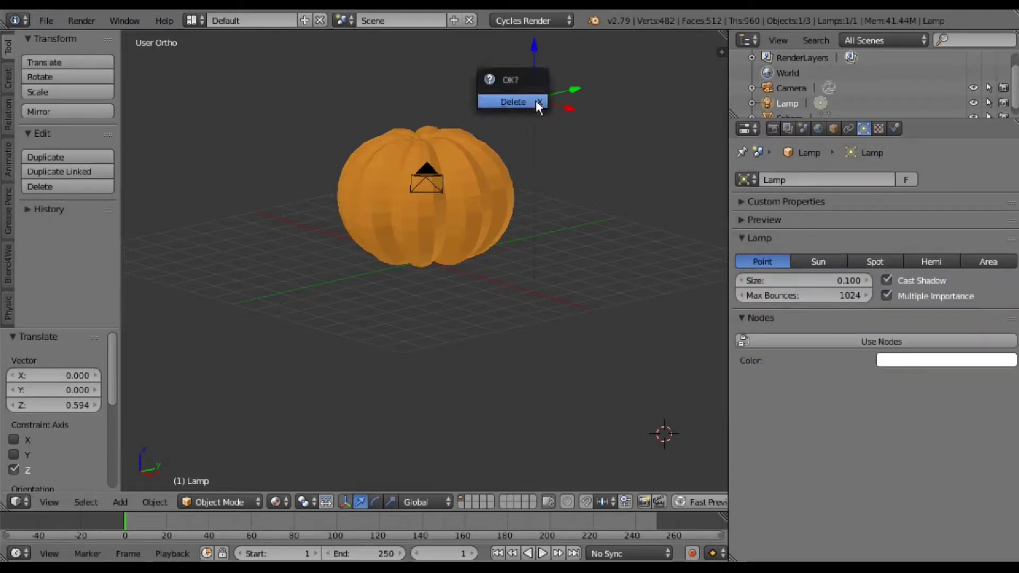
pyautogui.click(536, 100)
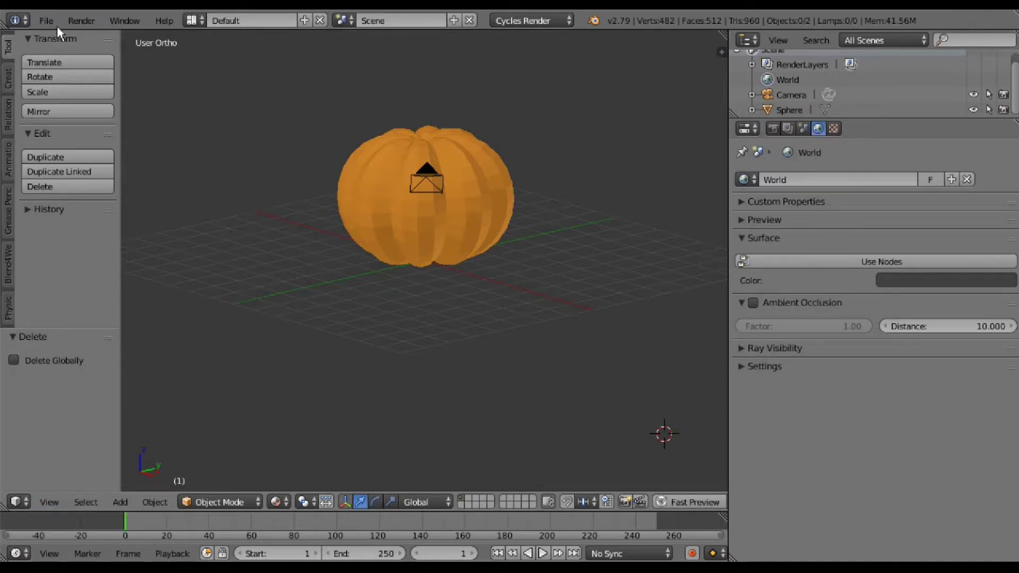
# - Place the 3D cursor beside the pumpkin and browse the Add menu's object types
pyautogui.click(45, 20)
pyautogui.hotkey('ctrl', 'z')
pyautogui.click(122, 487)
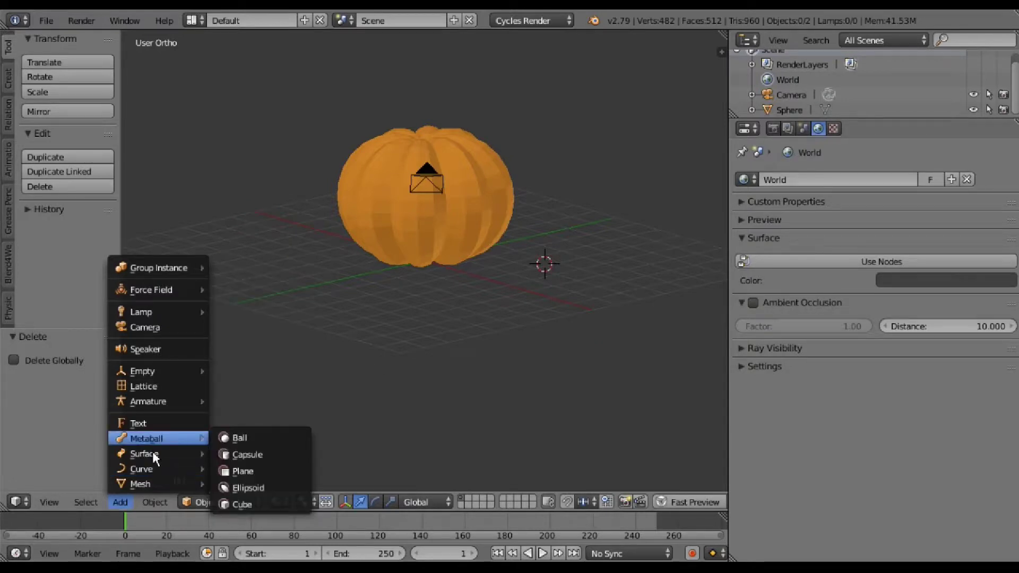
pyautogui.moveTo(151, 453)
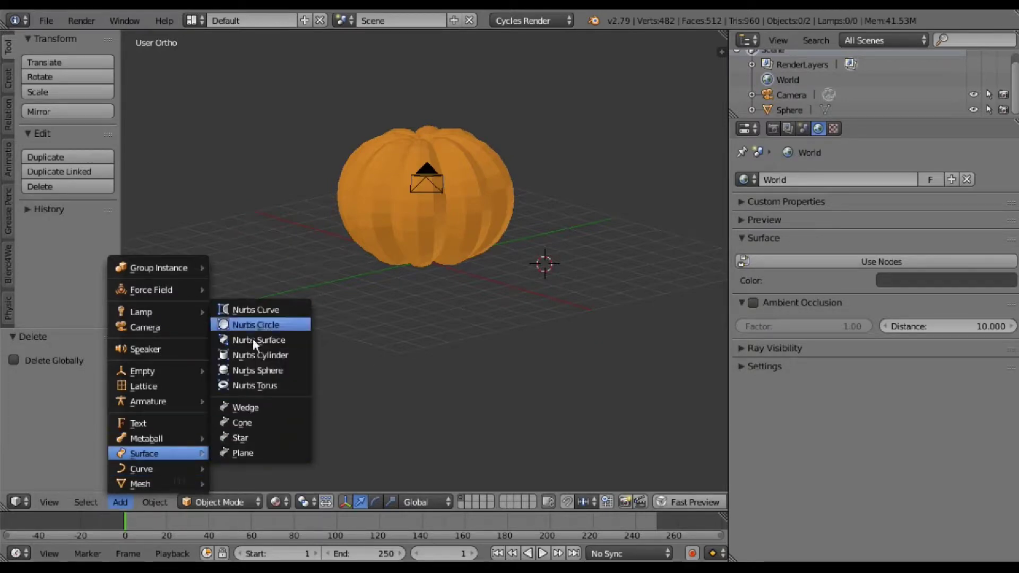
# - Add a NURBS surface patch and scale it along Z, X (5.017) and Y (5.115)
pyautogui.click(254, 339)
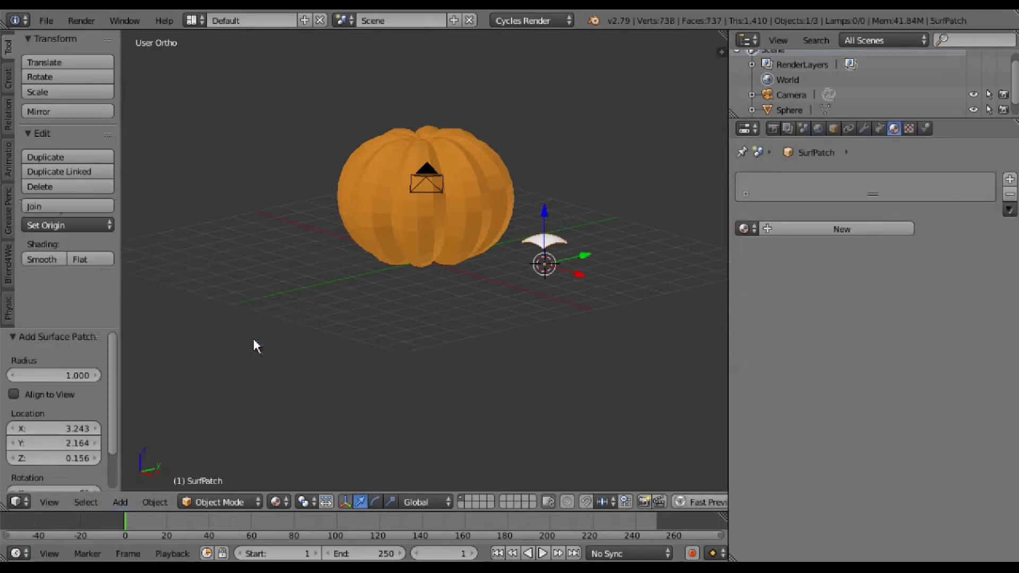
pyautogui.click(391, 500)
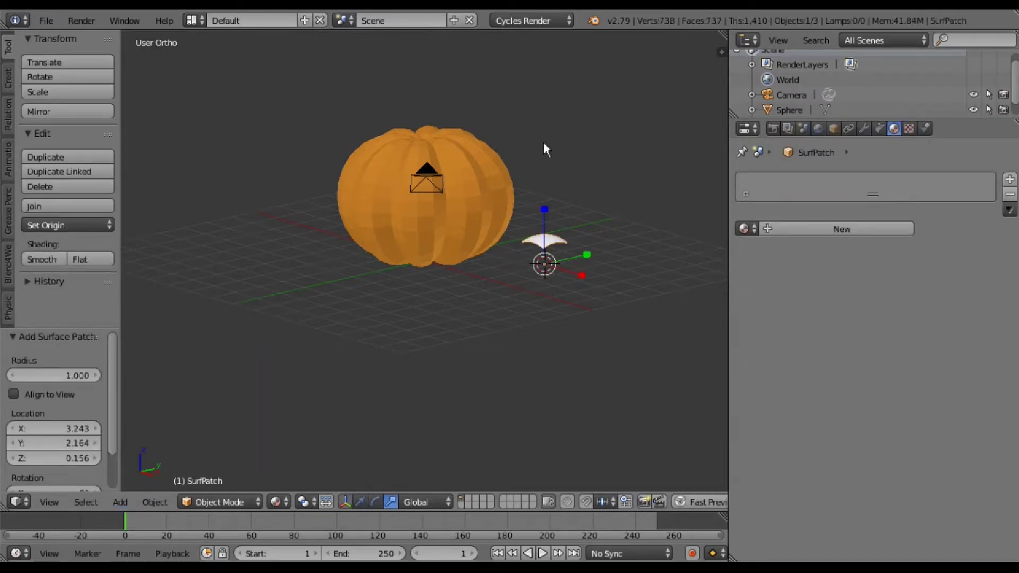
pyautogui.press('s')
pyautogui.press('z')
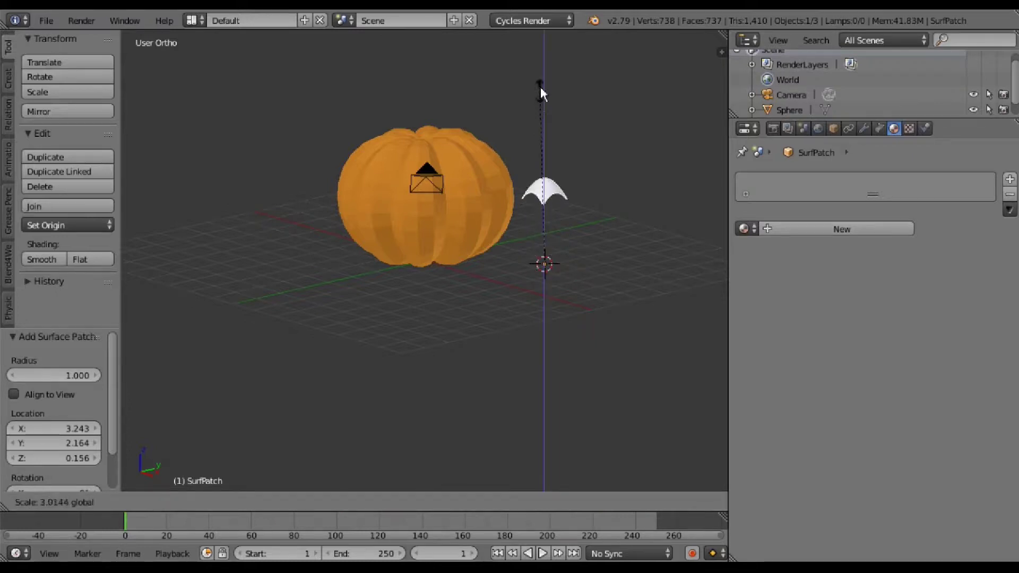
pyautogui.click(540, 87)
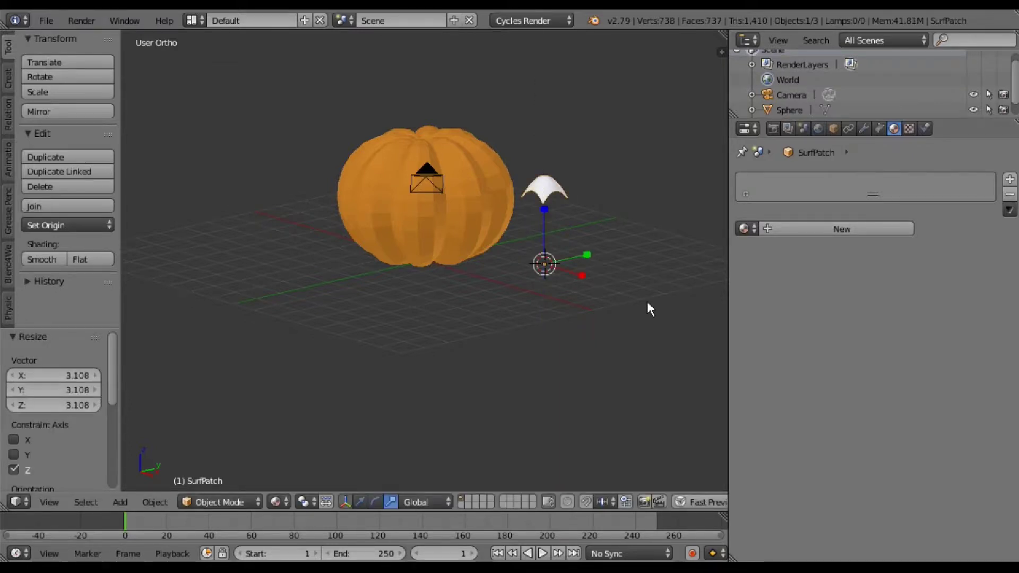
pyautogui.press('s')
pyautogui.press('x')
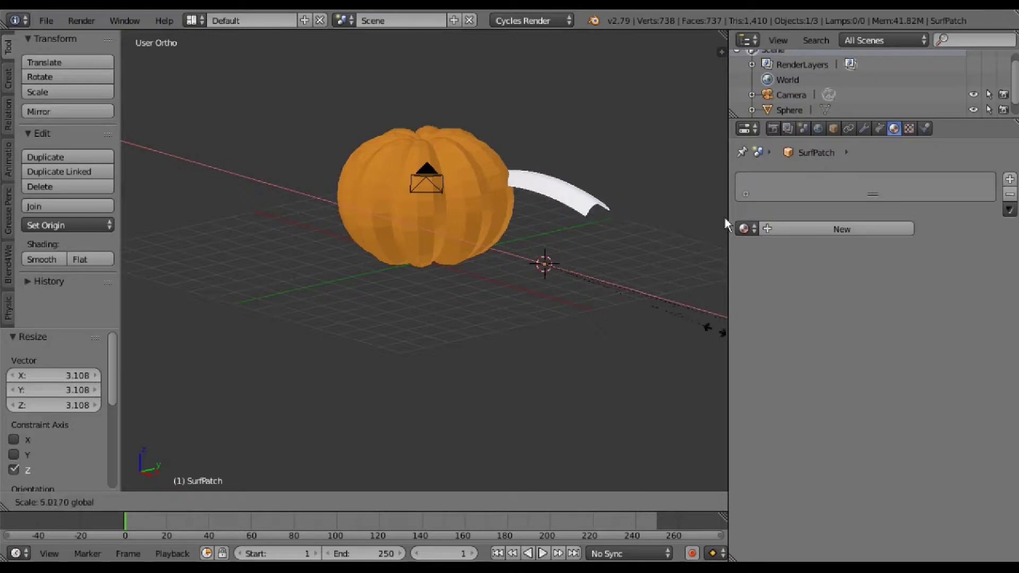
pyautogui.click(727, 223)
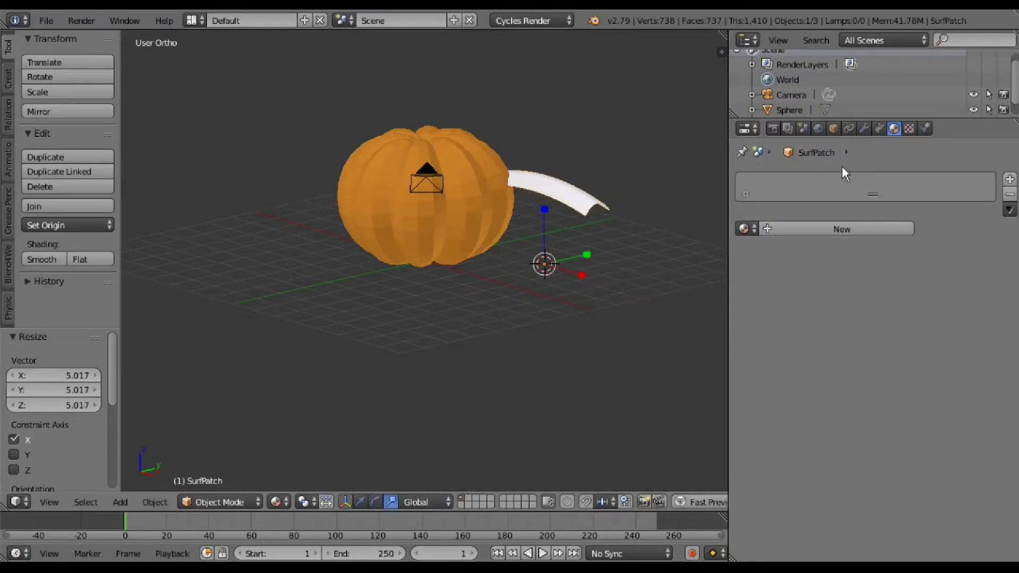
pyautogui.press('s')
pyautogui.press('y')
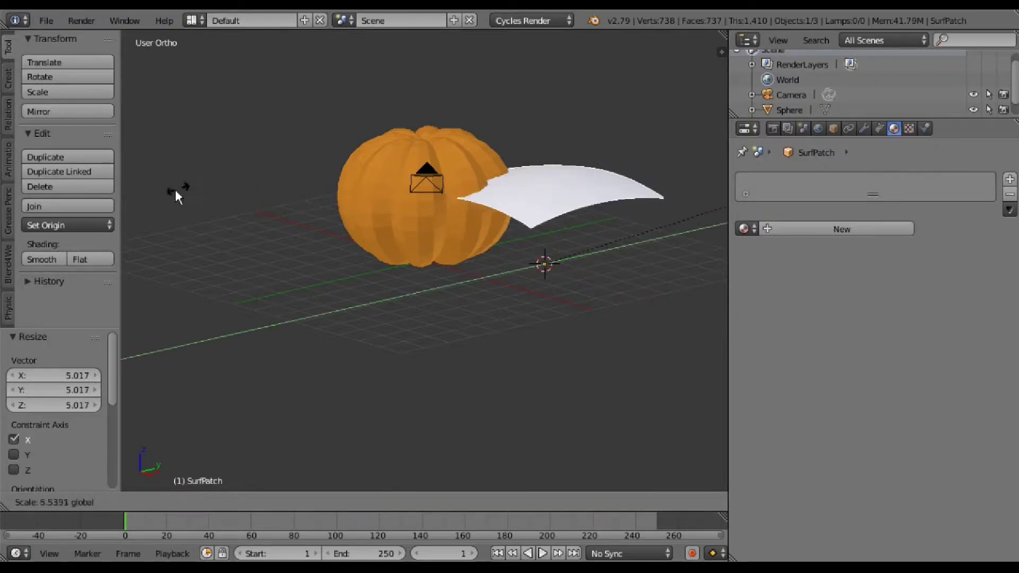
pyautogui.click(162, 196)
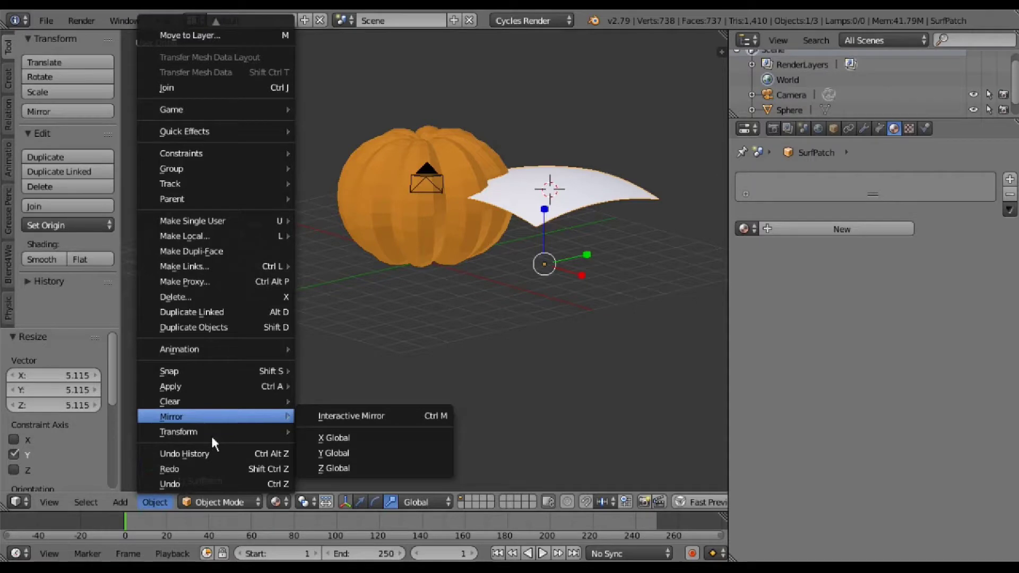
pyautogui.moveTo(179, 431)
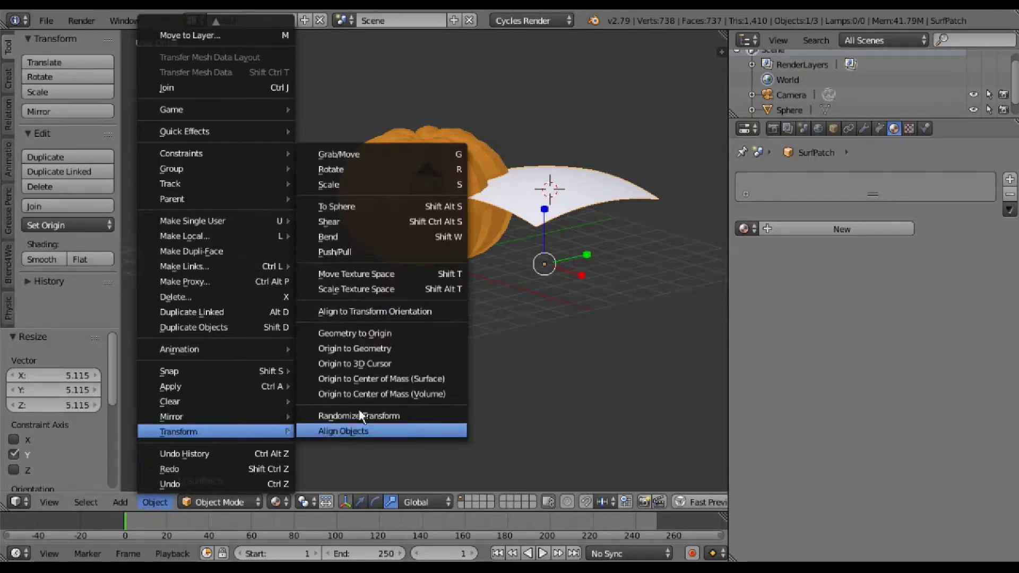
# - Set the patch origin to the 3D cursor and move it 2.657 along X
pyautogui.click(363, 363)
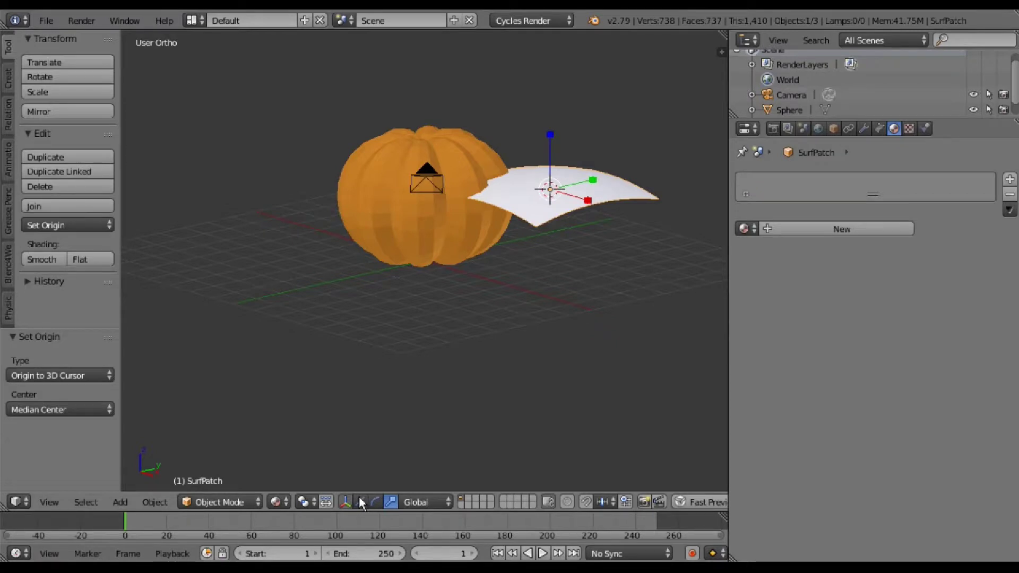
pyautogui.click(360, 502)
pyautogui.moveTo(593, 204); pyautogui.dragTo(637, 233)
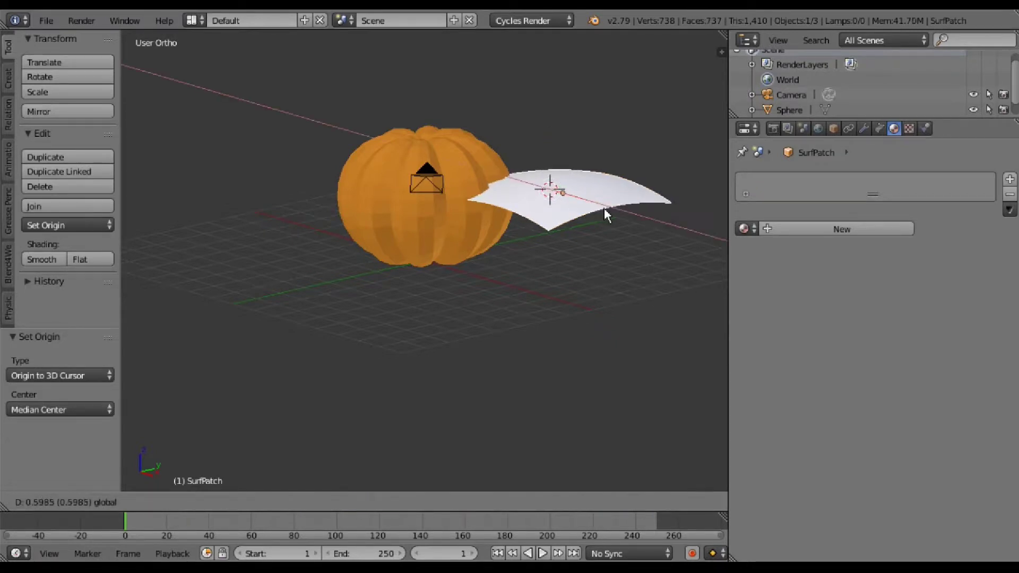
pyautogui.click(637, 233)
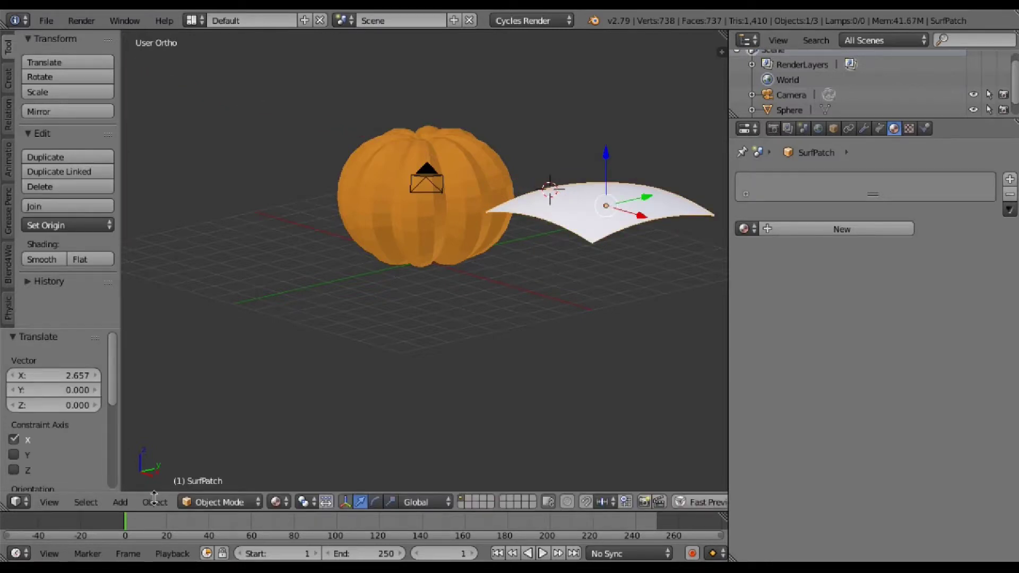
pyautogui.click(157, 499)
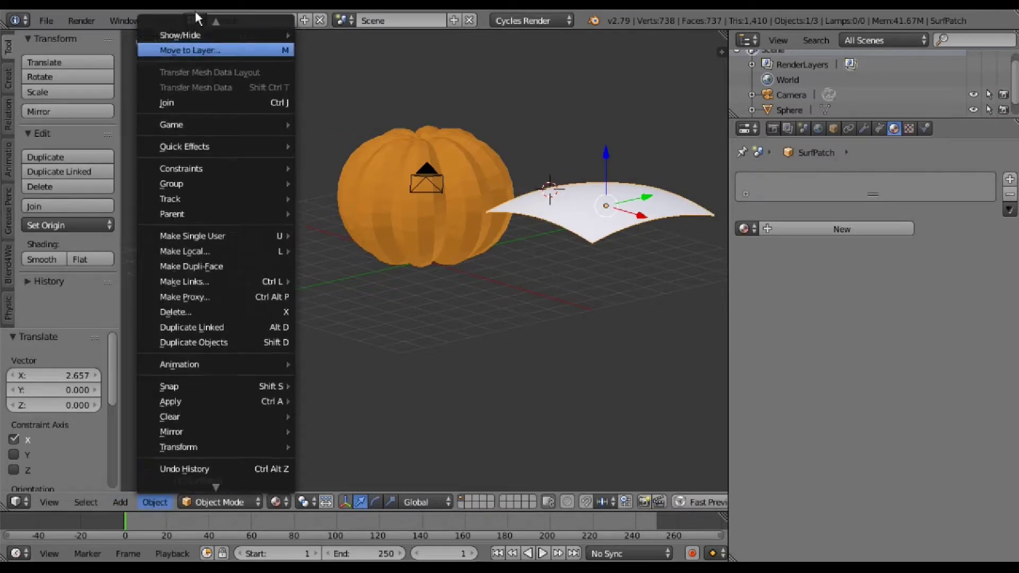
pyautogui.moveTo(180, 45)
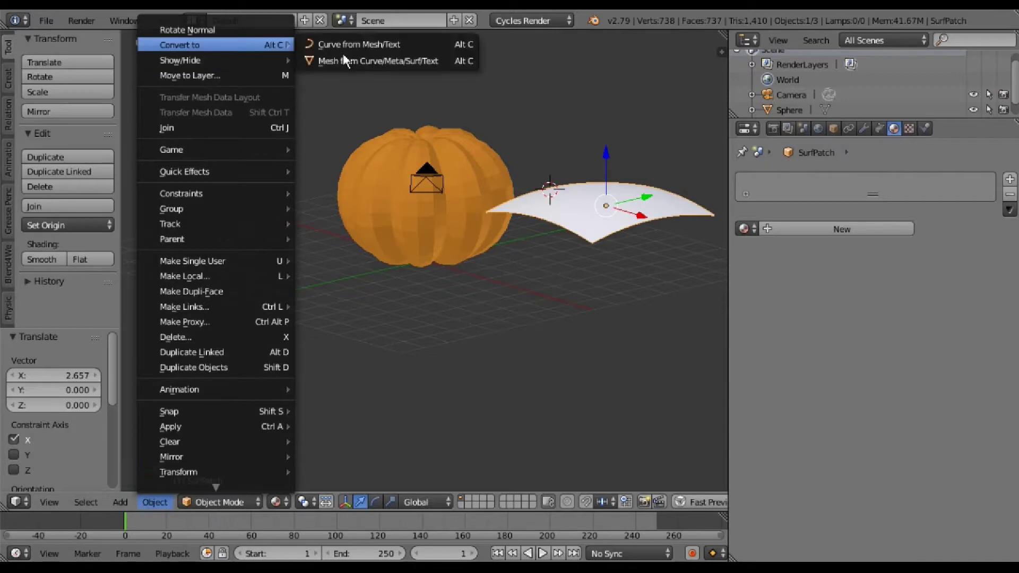
# - Convert the SurfPatch to a mesh and rotate it 27.8° about Y, tilting it upright
pyautogui.click(344, 60)
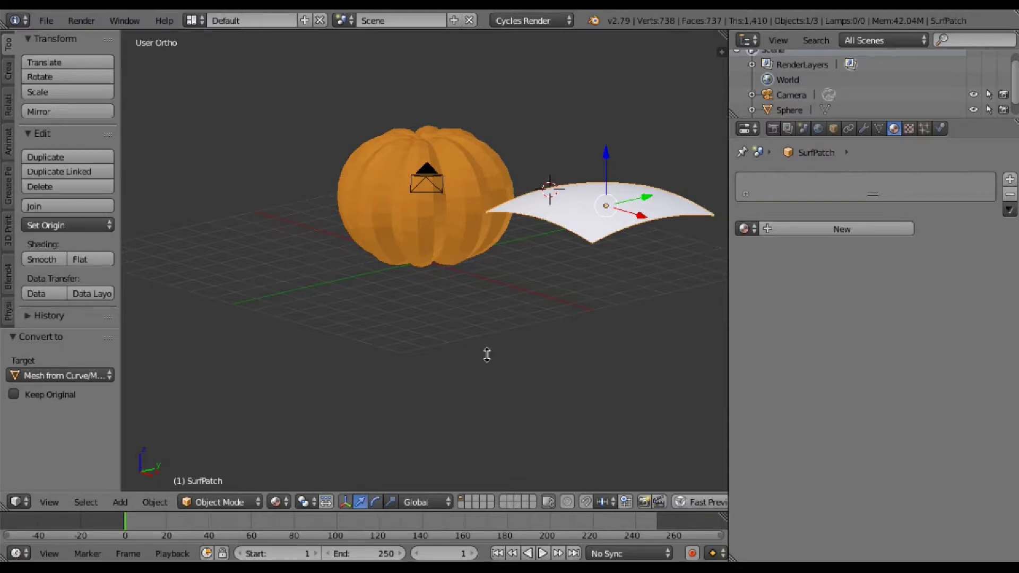
pyautogui.click(375, 503)
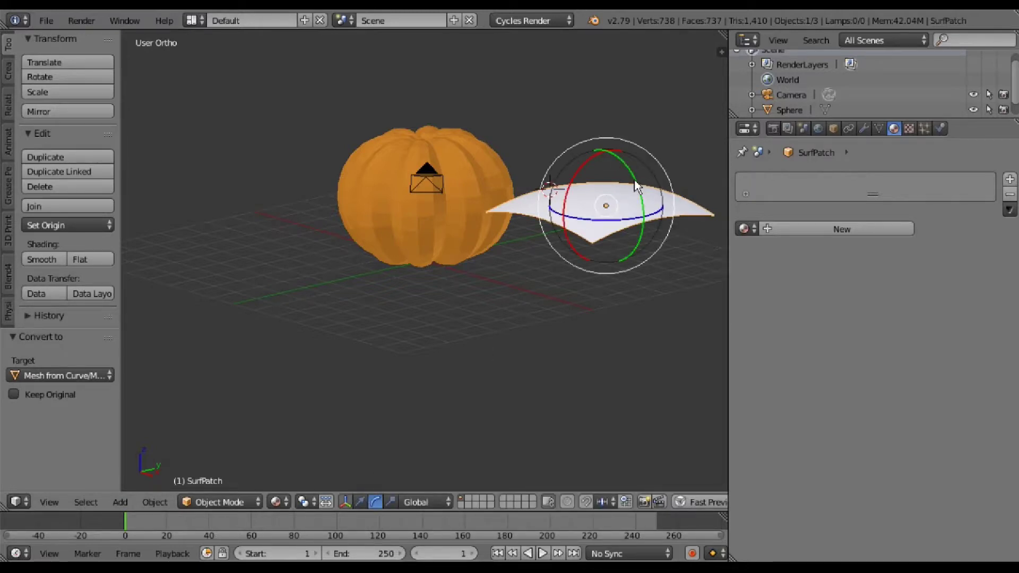
pyautogui.moveTo(635, 186); pyautogui.dragTo(639, 225)
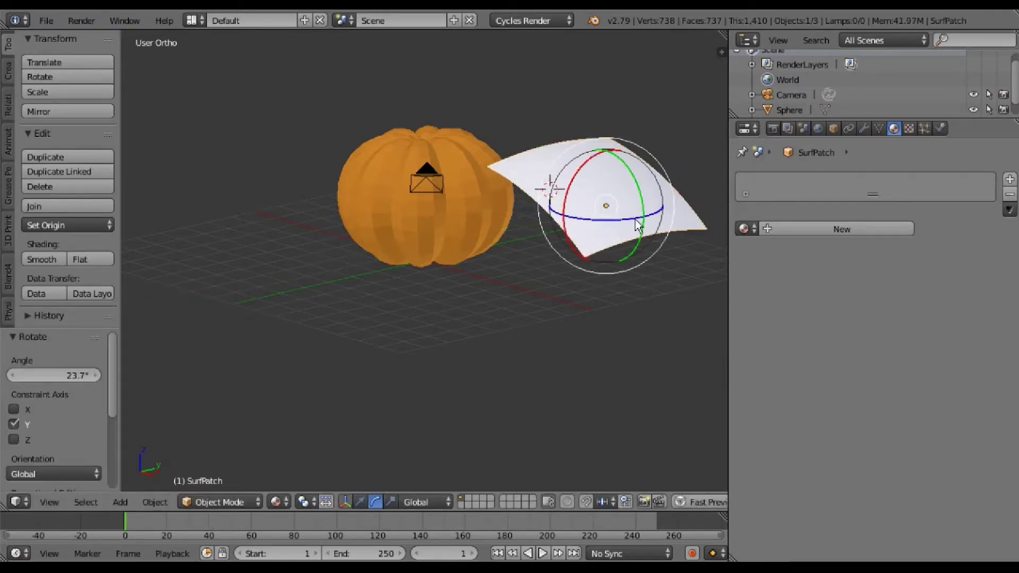
pyautogui.moveTo(638, 220)
pyautogui.mouseDown()
pyautogui.moveTo(647, 218)
pyautogui.moveTo(641, 232)
pyautogui.moveTo(639, 221)
pyautogui.mouseUp()
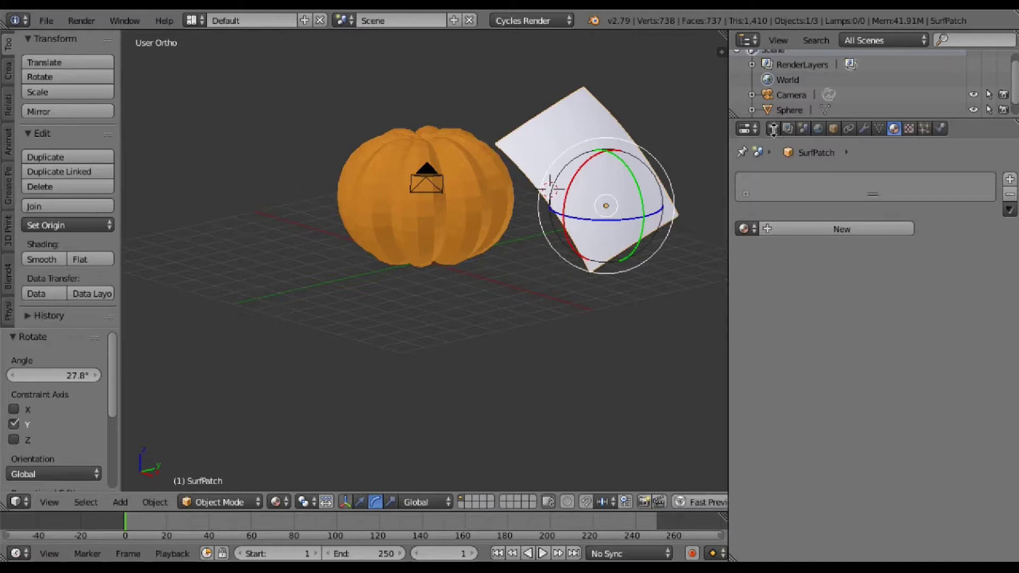
# - Turn off the panel's camera ray visibility so it stays hidden from camera
pyautogui.click(834, 129)
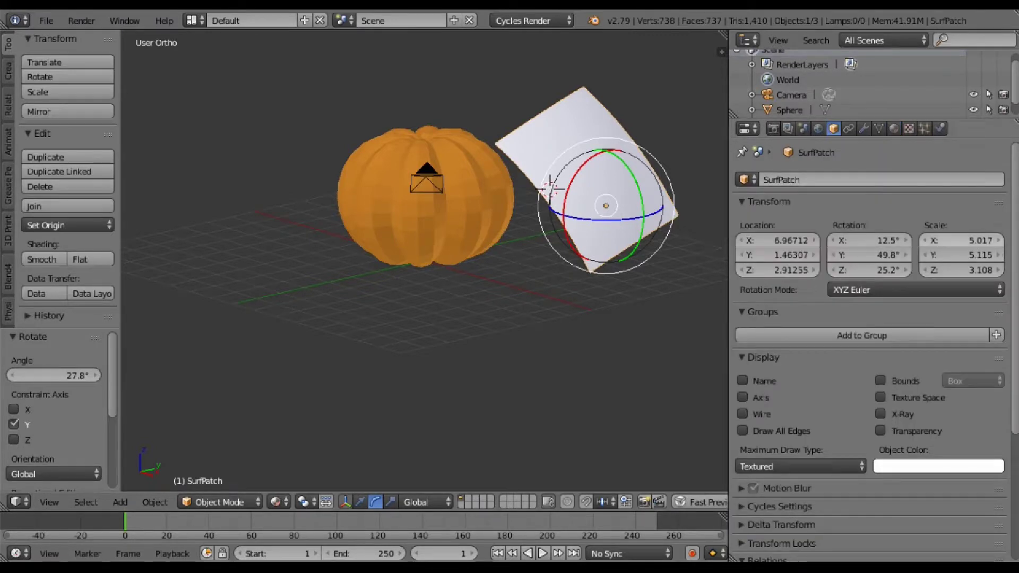
pyautogui.click(788, 509)
pyautogui.click(743, 549)
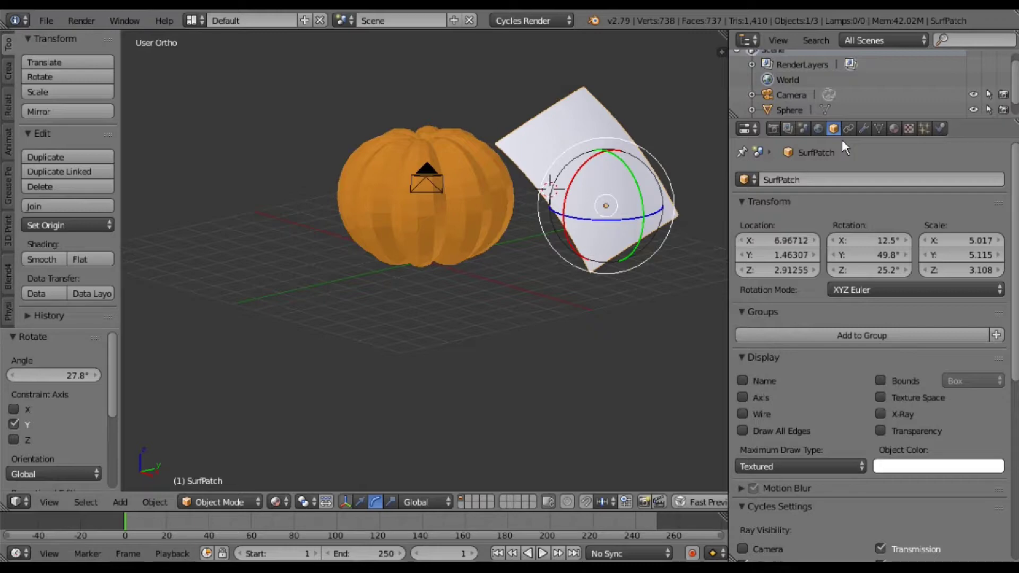
# - Give the panel a new material: an Add Shader combining Transparent BSDF and Emission
pyautogui.click(894, 128)
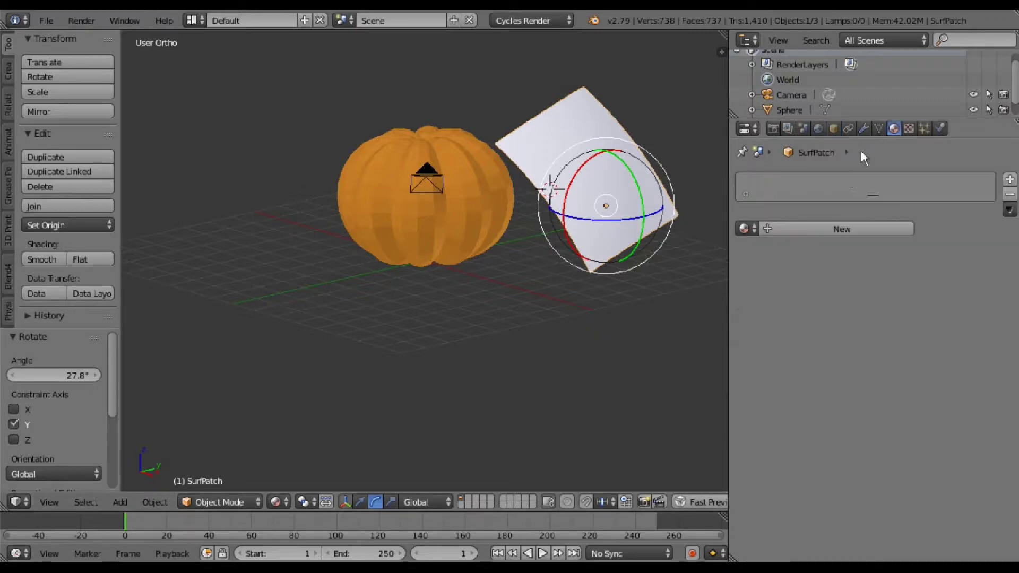
pyautogui.click(773, 235)
pyautogui.click(871, 311)
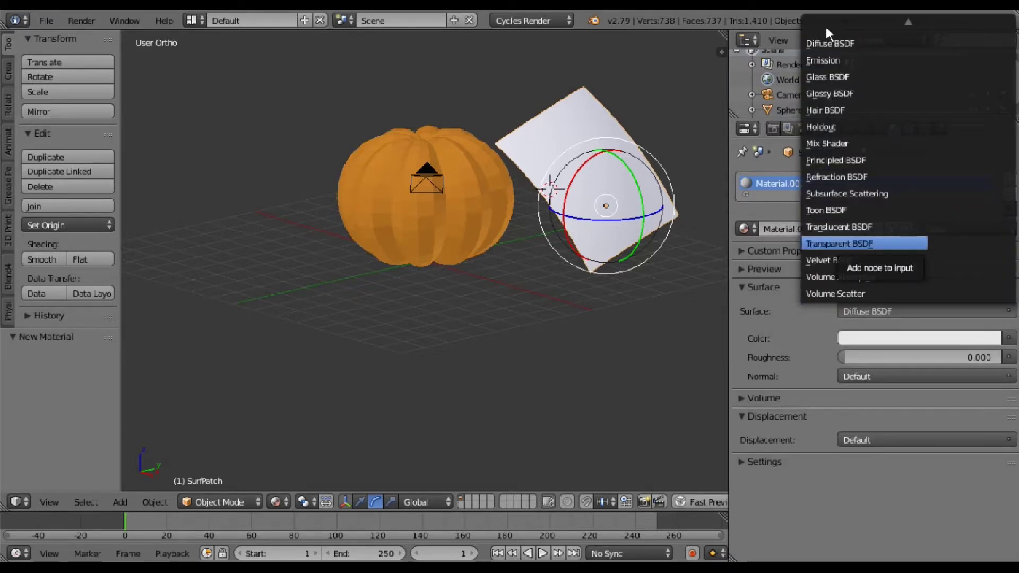
pyautogui.scroll(5, 826, 27)
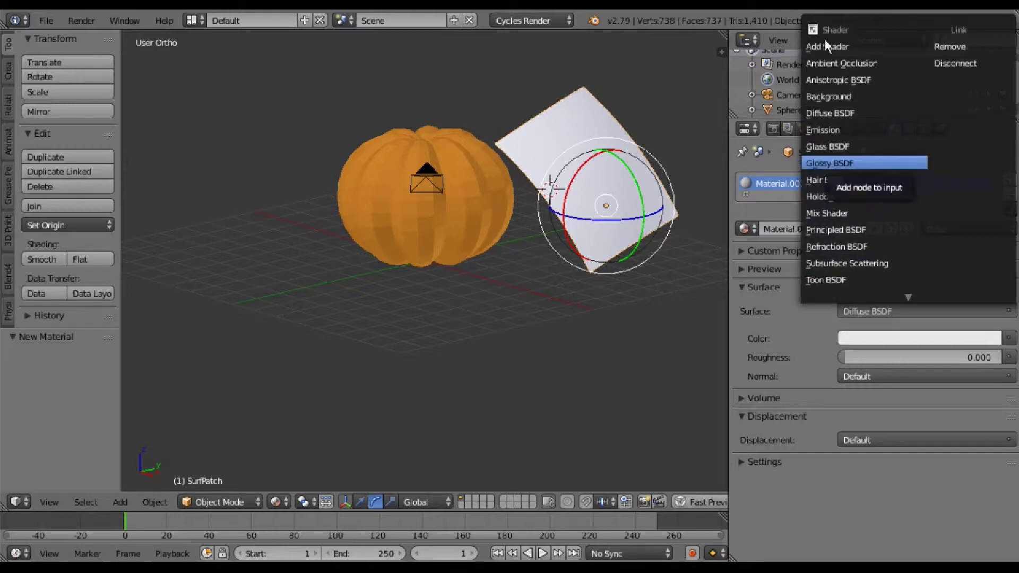
pyautogui.click(825, 44)
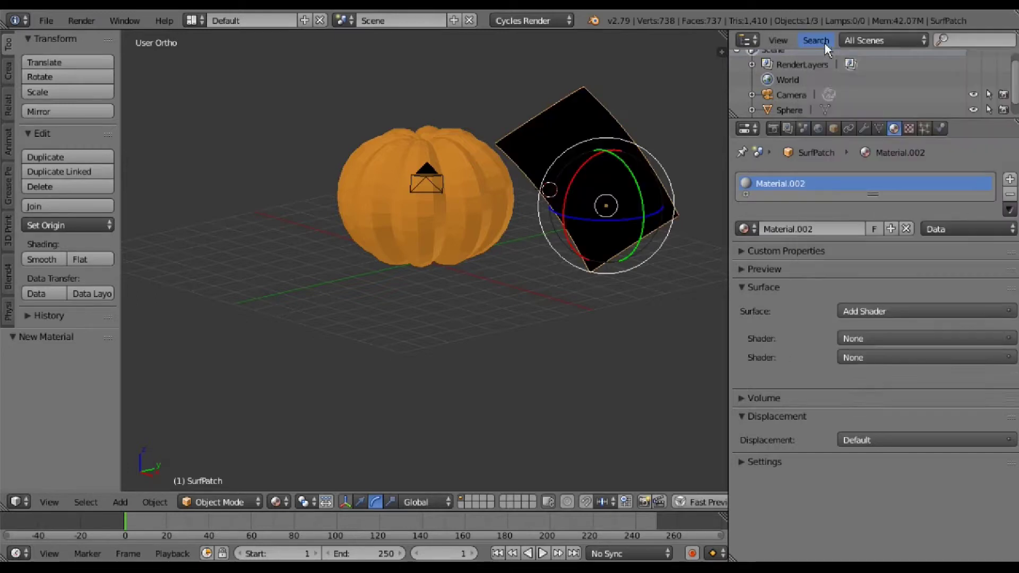
pyautogui.click(859, 336)
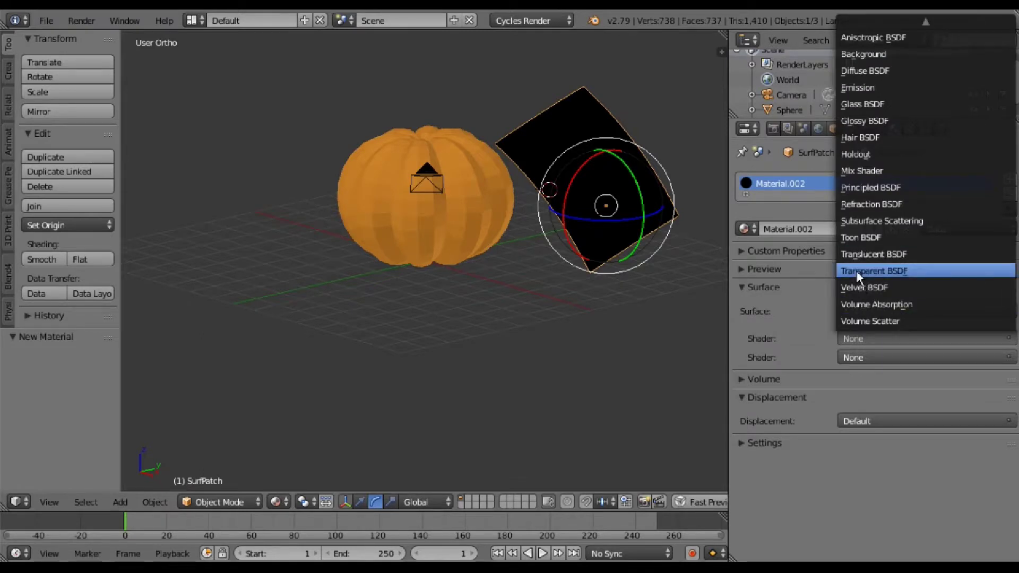
pyautogui.click(856, 271)
pyautogui.click(850, 376)
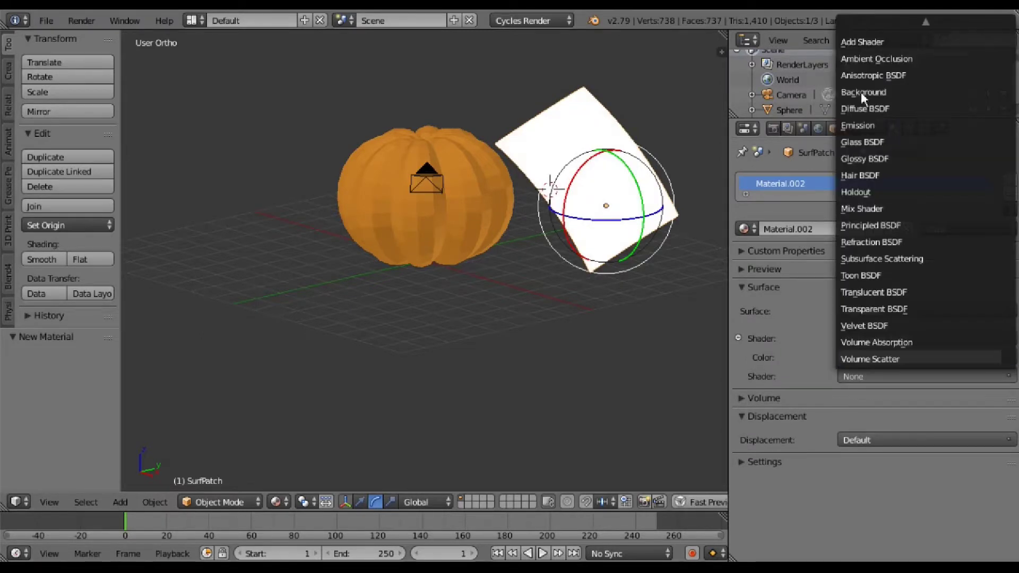
pyautogui.click(859, 130)
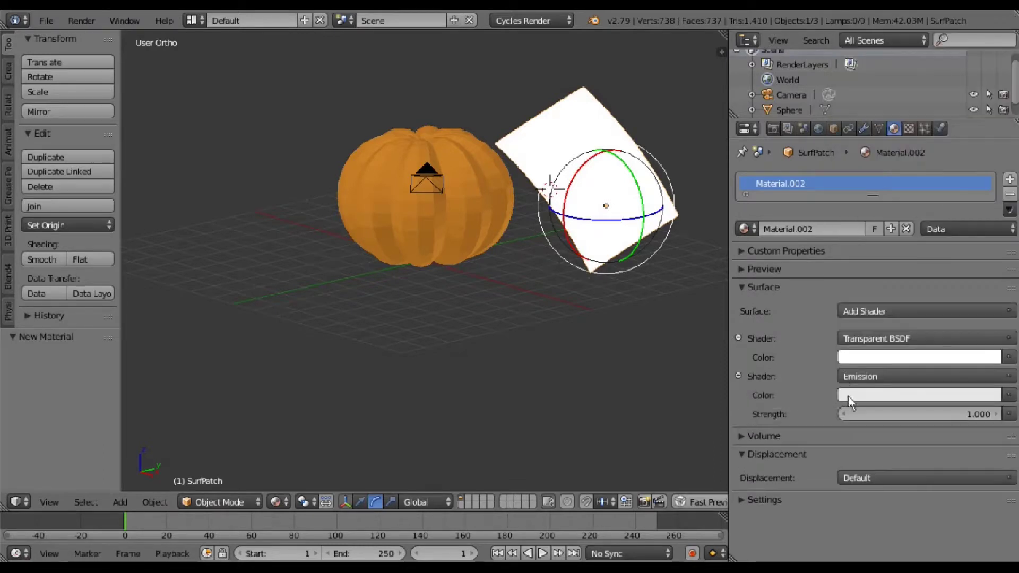
# - Set the emission colour to pale violet and its strength to 3.2
pyautogui.click(883, 356)
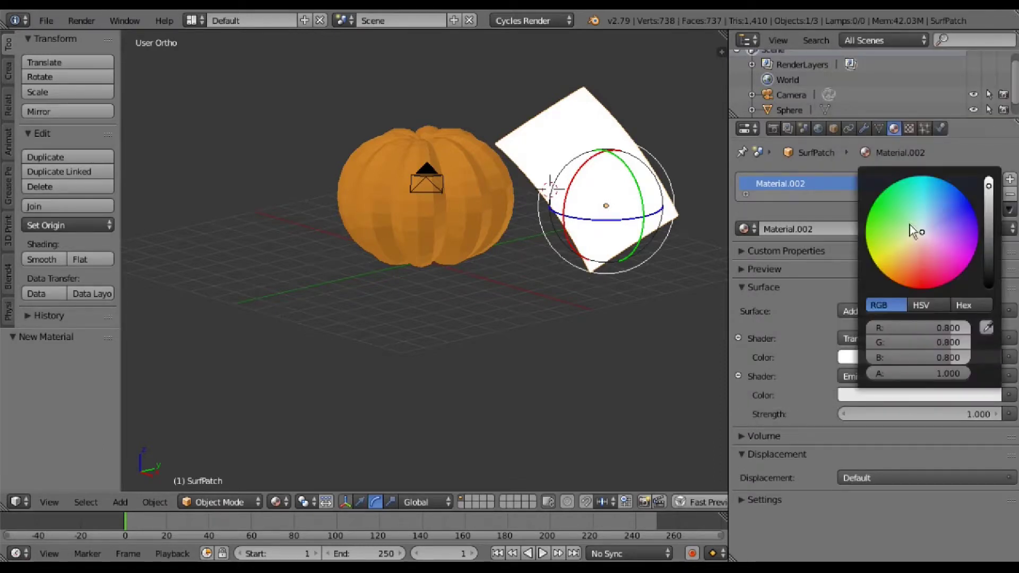
pyautogui.click(925, 233)
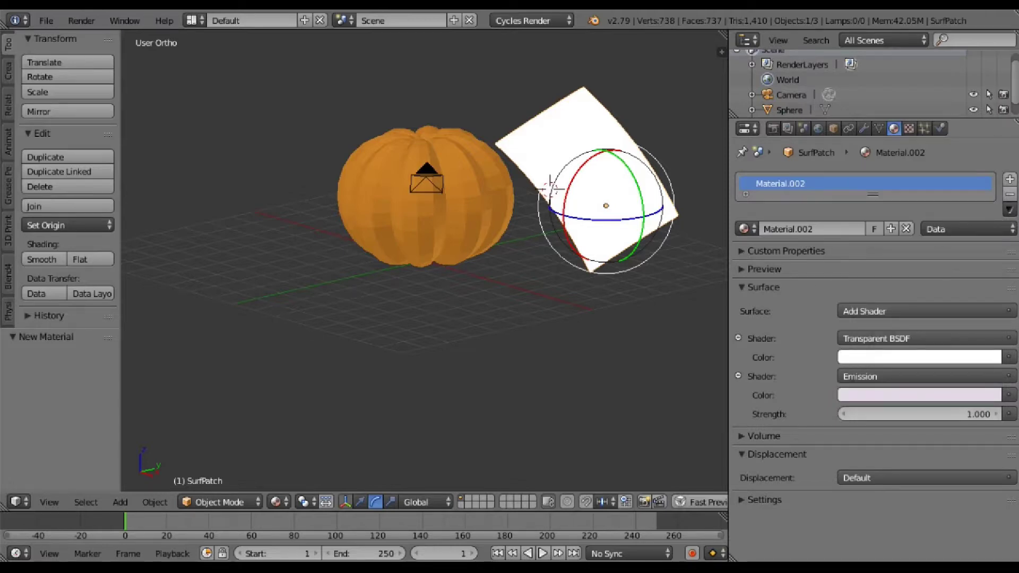
pyautogui.moveTo(874, 413); pyautogui.dragTo(902, 413)
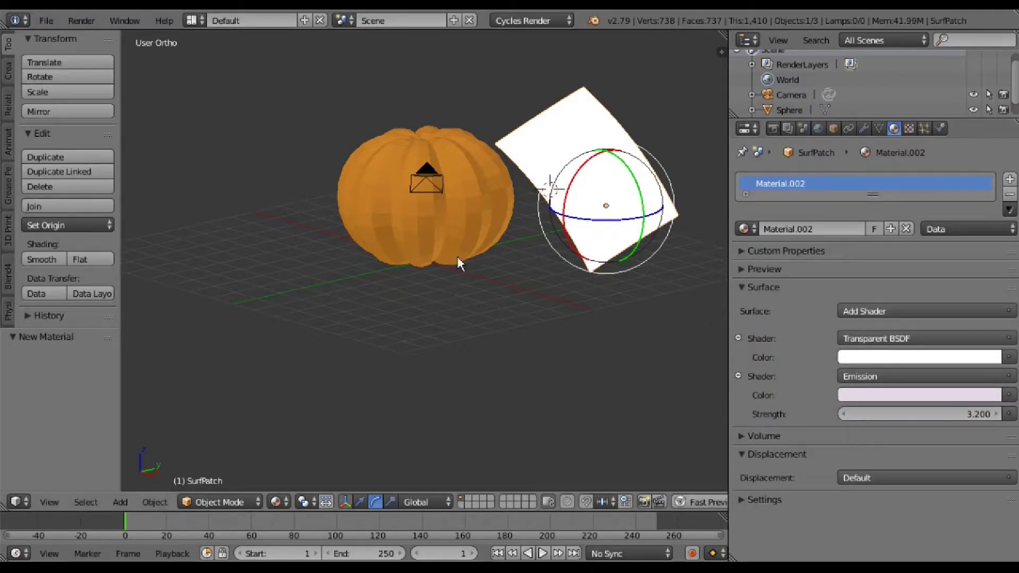
# - Render the pumpkin scene with Cycles using F12
pyautogui.press('F12')
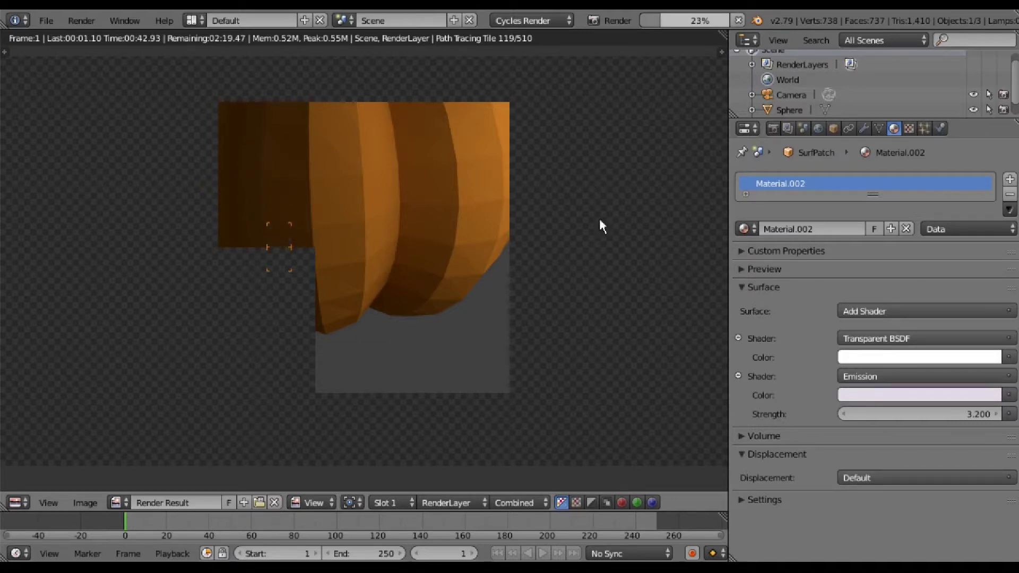
# - Enable Progressive Refine in the Render settings' Performance panel
pyautogui.click(774, 128)
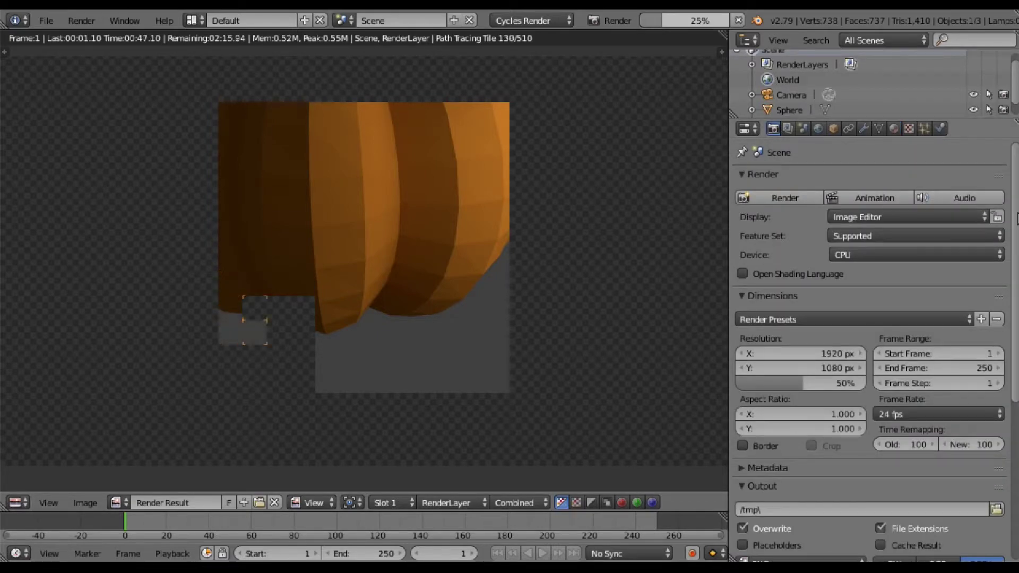
pyautogui.scroll(-10, 851, 450)
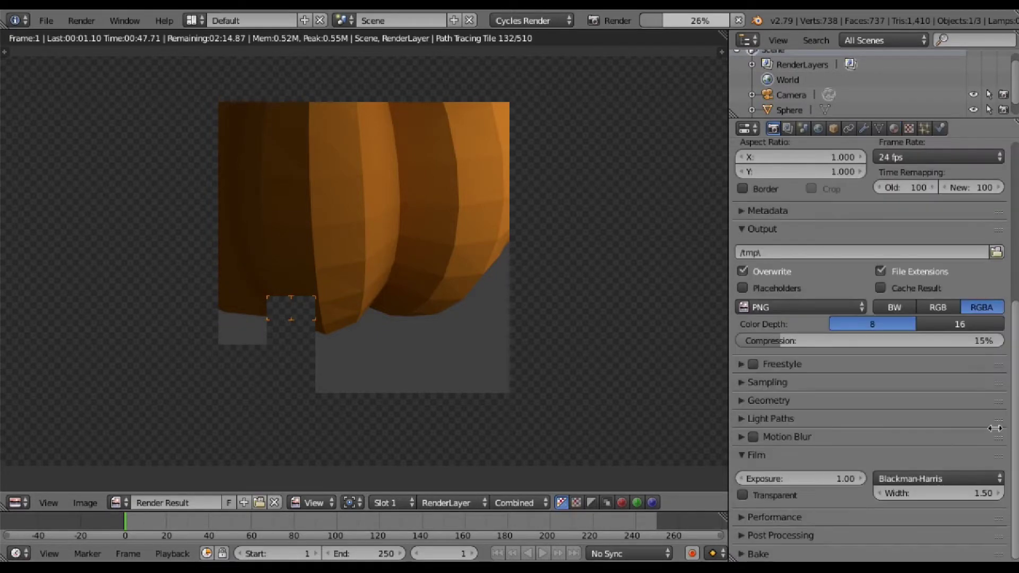
pyautogui.click(750, 518)
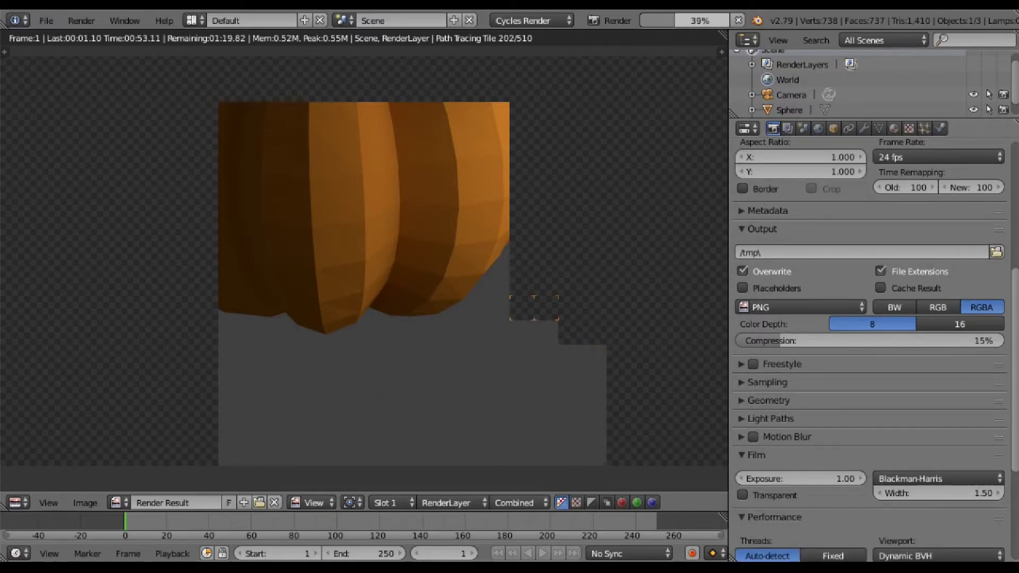
pyautogui.scroll(-3, 814, 479)
pyautogui.scroll(-6, 814, 480)
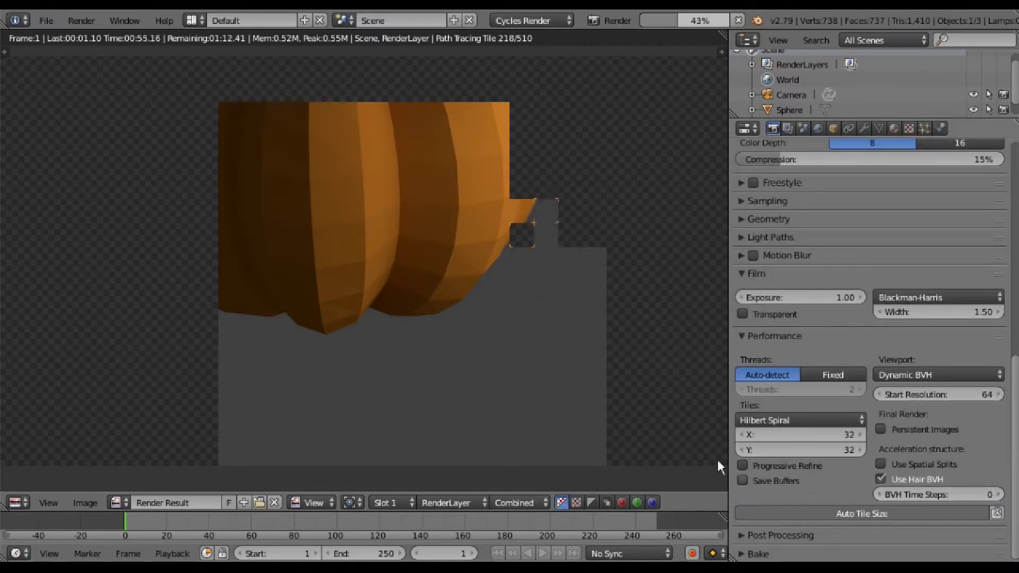
pyautogui.click(742, 466)
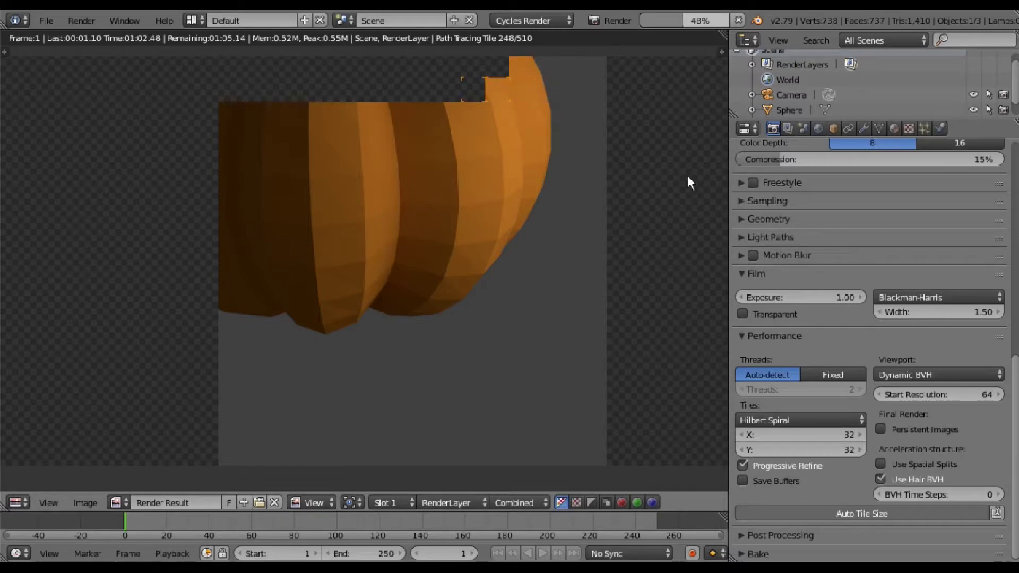
# - Show the World settings and pan and zoom the Render Result to inspect it
pyautogui.click(817, 128)
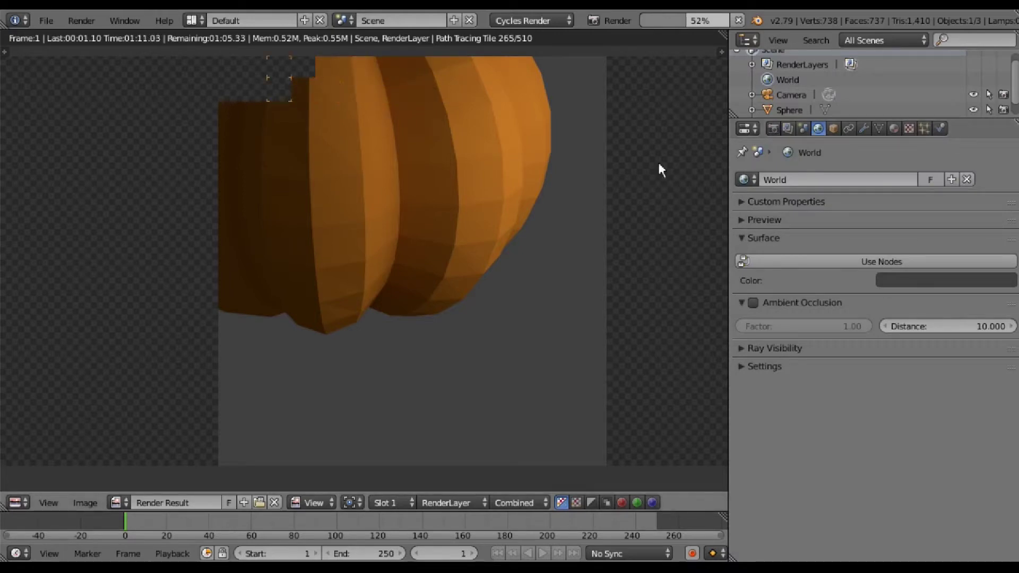
pyautogui.moveTo(664, 207)
pyautogui.mouseDown(button='middle')
pyautogui.moveTo(657, 272)
pyautogui.moveTo(671, 300)
pyautogui.mouseUp(button='middle')
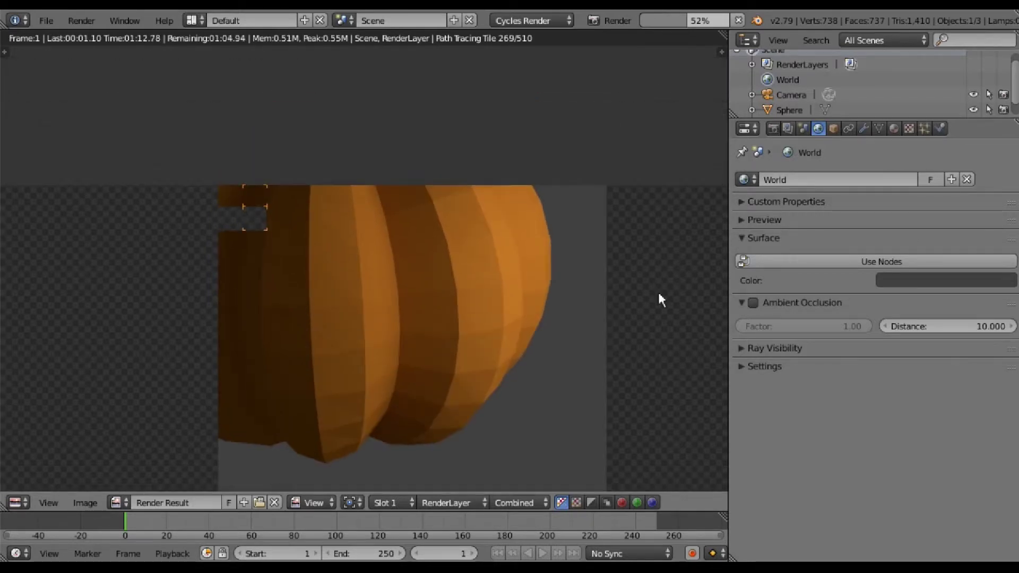
pyautogui.scroll(-1, 671, 301)
pyautogui.scroll(-2, 669, 302)
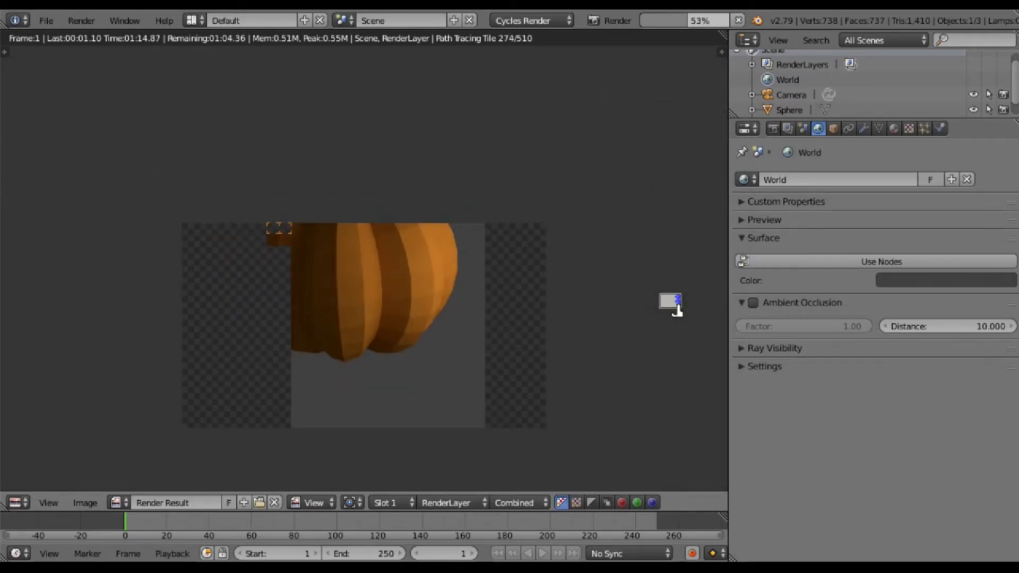
pyautogui.scroll(-1, 670, 303)
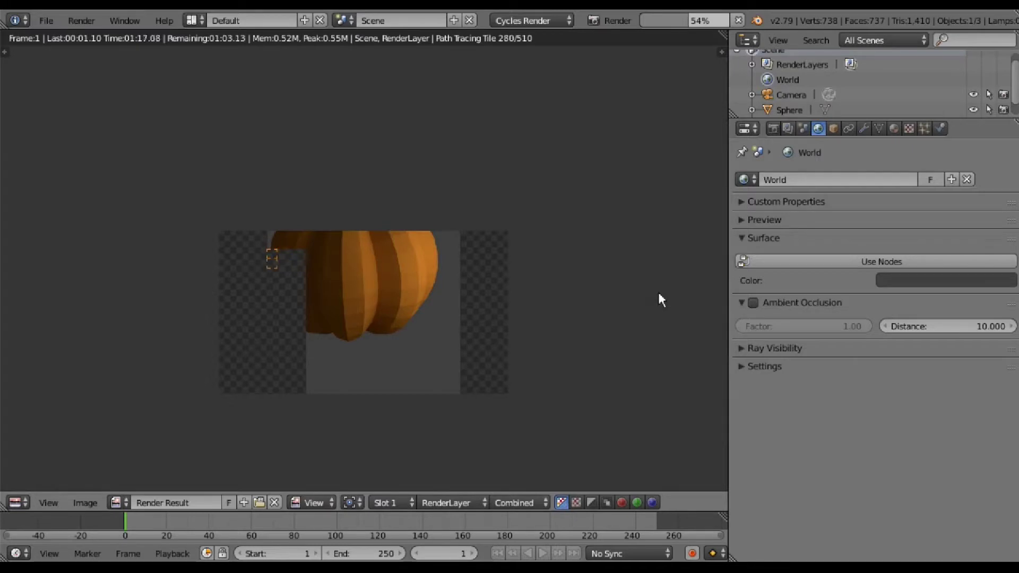
pyautogui.moveTo(658, 300); pyautogui.dragTo(716, 234, button='middle')
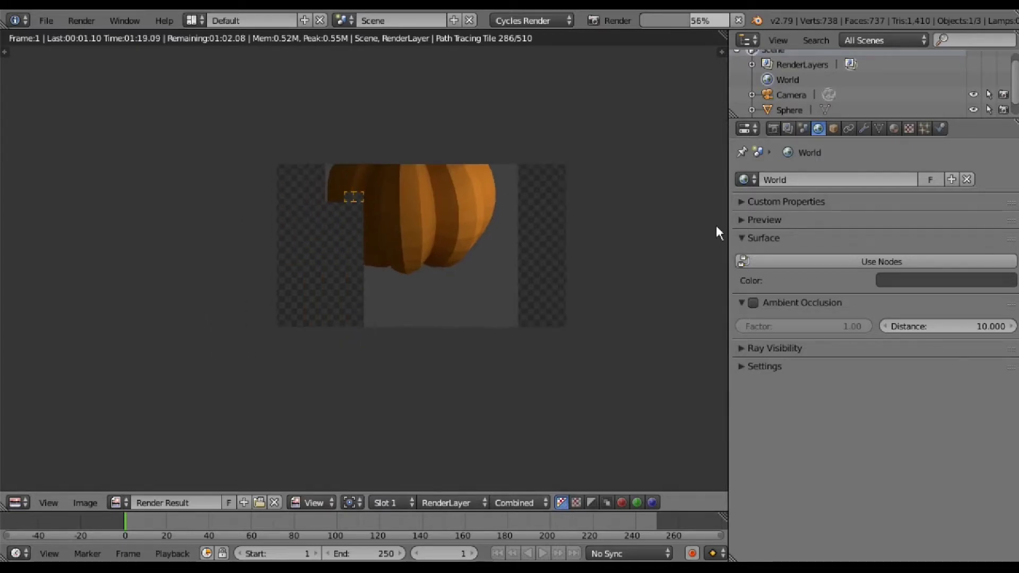
pyautogui.moveTo(715, 226); pyautogui.dragTo(681, 226, button='middle')
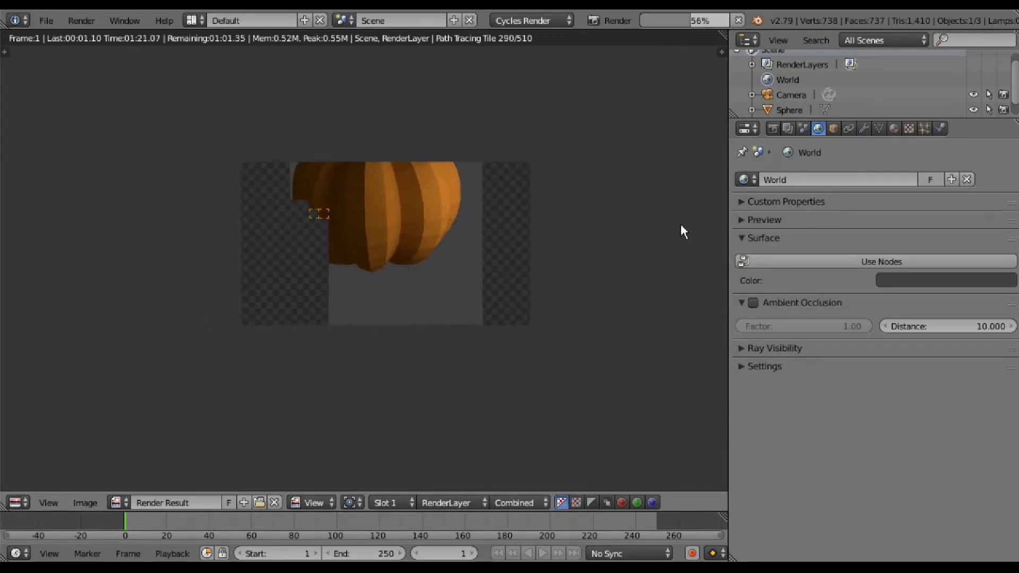
pyautogui.scroll(2, 681, 224)
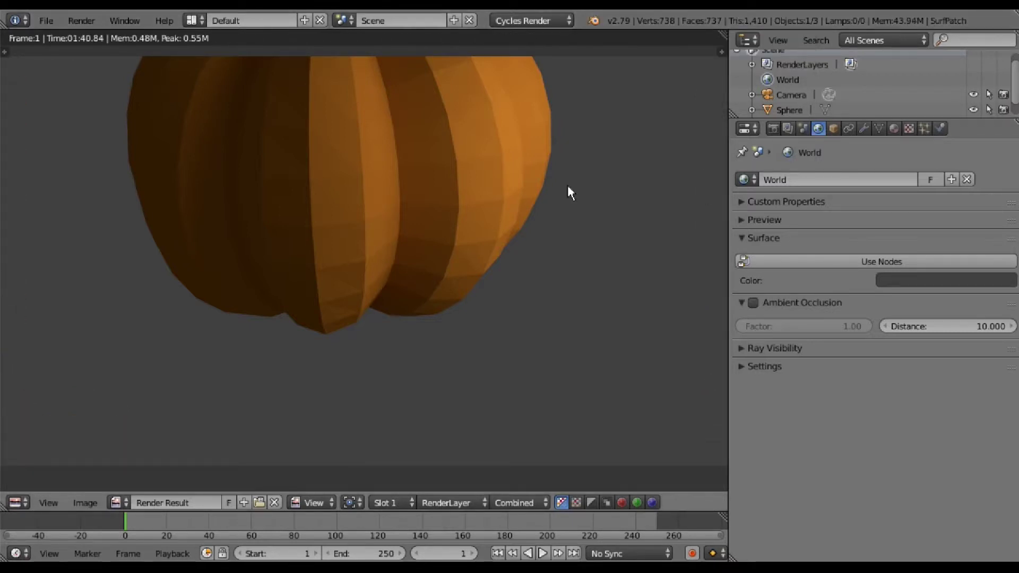
# - Return to the camera view and raise the light panel's Z location out of shot
pyautogui.press('Escape')
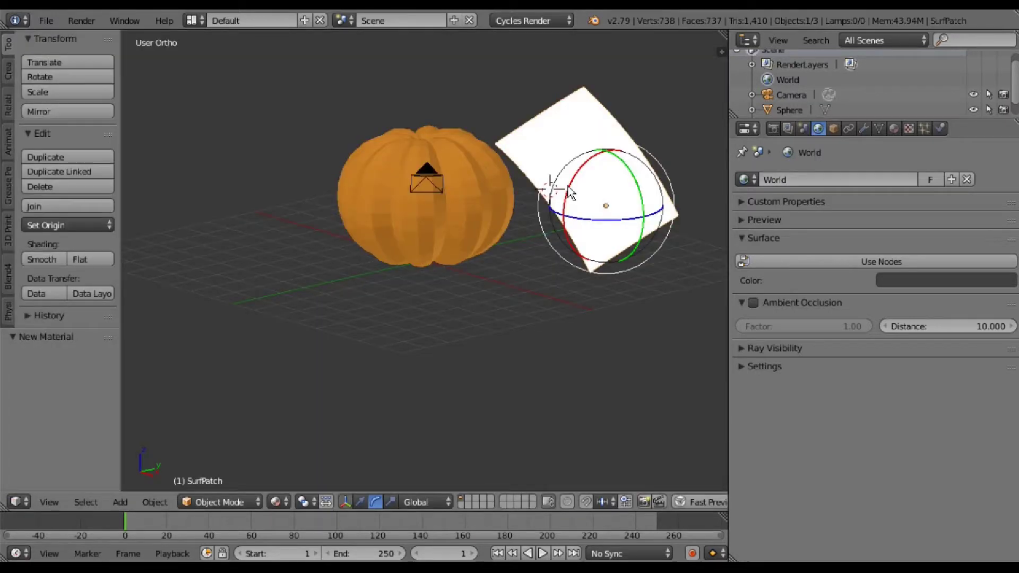
pyautogui.press('KP_0')
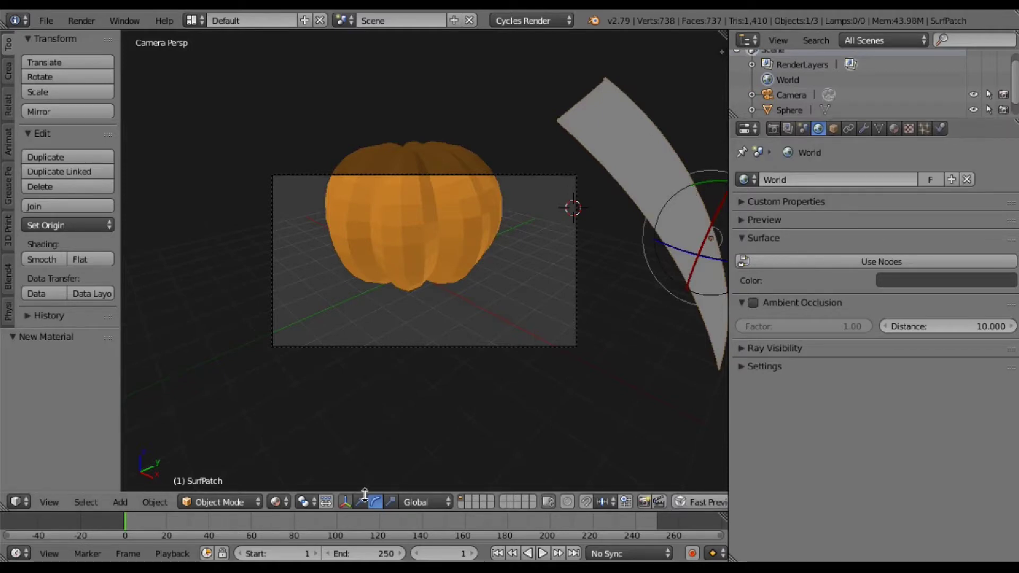
pyautogui.click(361, 502)
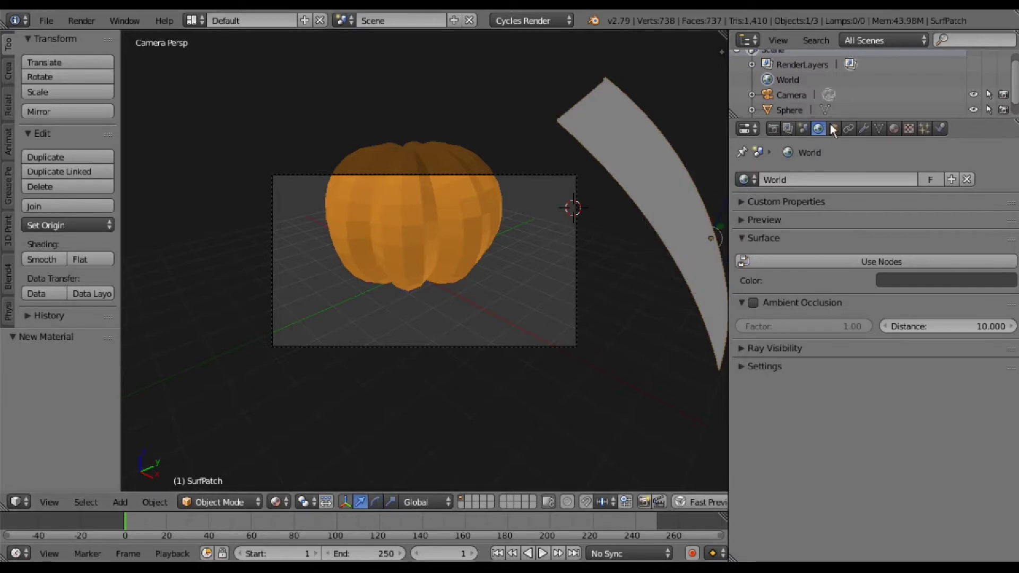
pyautogui.click(833, 129)
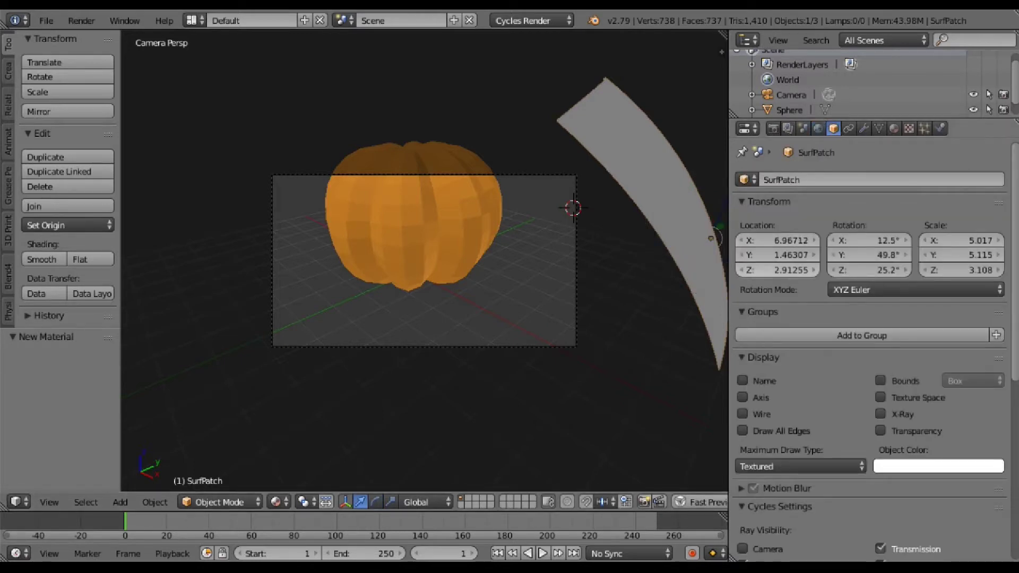
pyautogui.moveTo(777, 269)
pyautogui.mouseDown()
pyautogui.moveTo(813, 270)
pyautogui.moveTo(793, 270)
pyautogui.mouseUp()
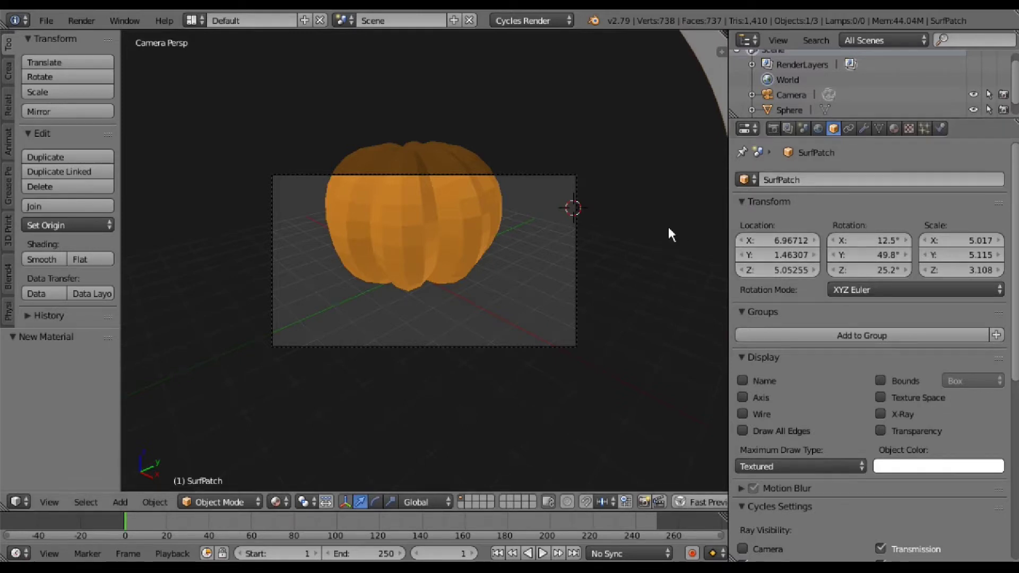
# - Move the light panel to X 8.48673 and Z 7.98287, then check the camera view
pyautogui.moveTo(668, 227)
pyautogui.mouseDown(button='middle')
pyautogui.moveTo(636, 229)
pyautogui.moveTo(655, 257)
pyautogui.moveTo(129, 212)
pyautogui.moveTo(729, 193)
pyautogui.moveTo(129, 183)
pyautogui.moveTo(176, 202)
pyautogui.mouseUp(button='middle')
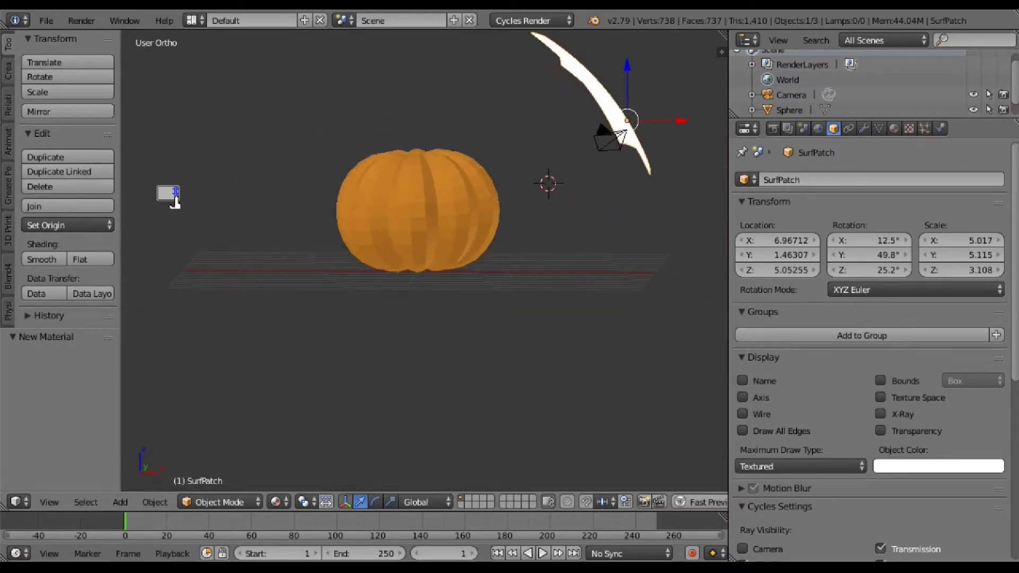
pyautogui.scroll(-2, 645, 164)
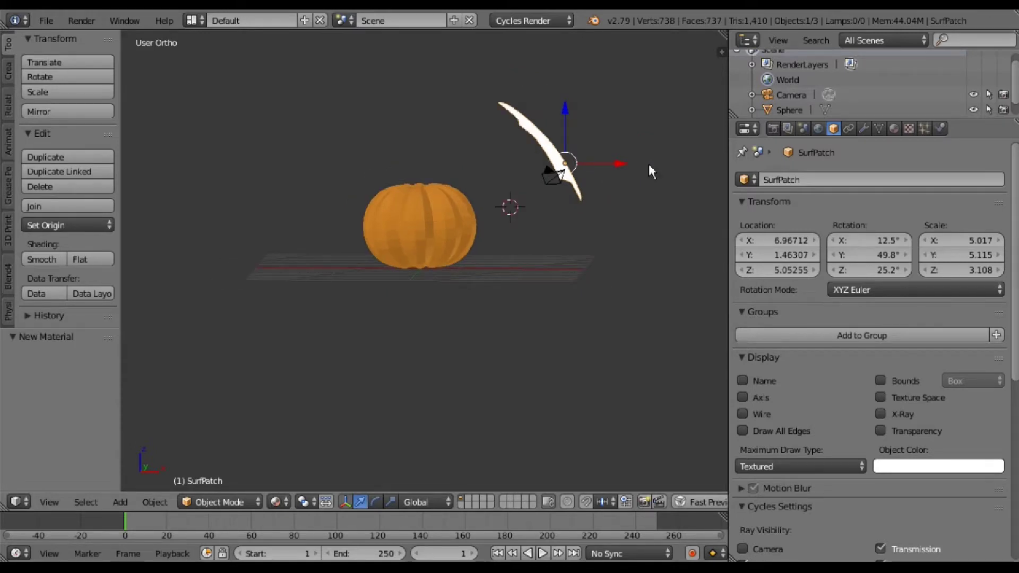
pyautogui.press('g')
pyautogui.press('x')
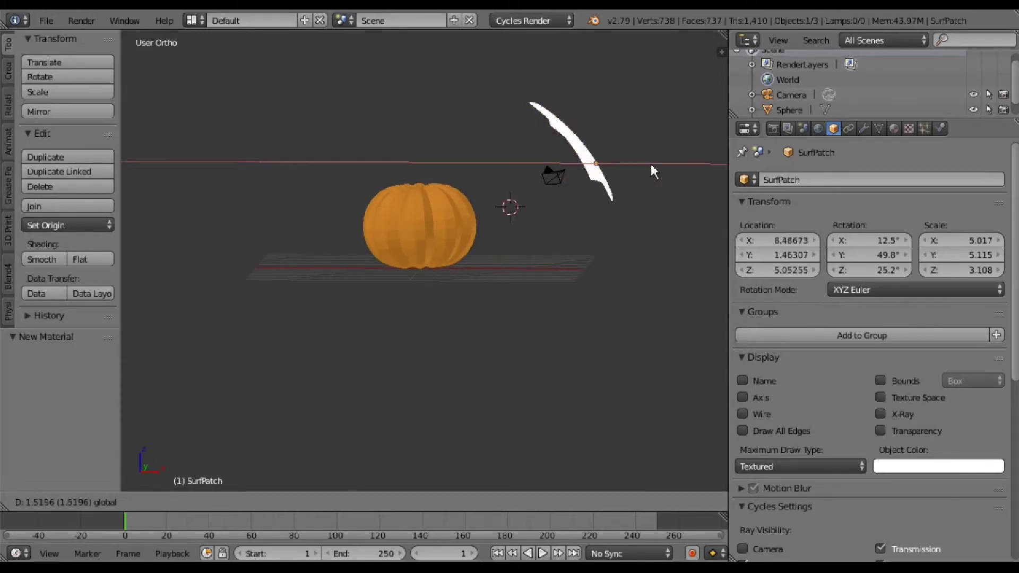
pyautogui.click(650, 171)
pyautogui.press('g')
pyautogui.press('z')
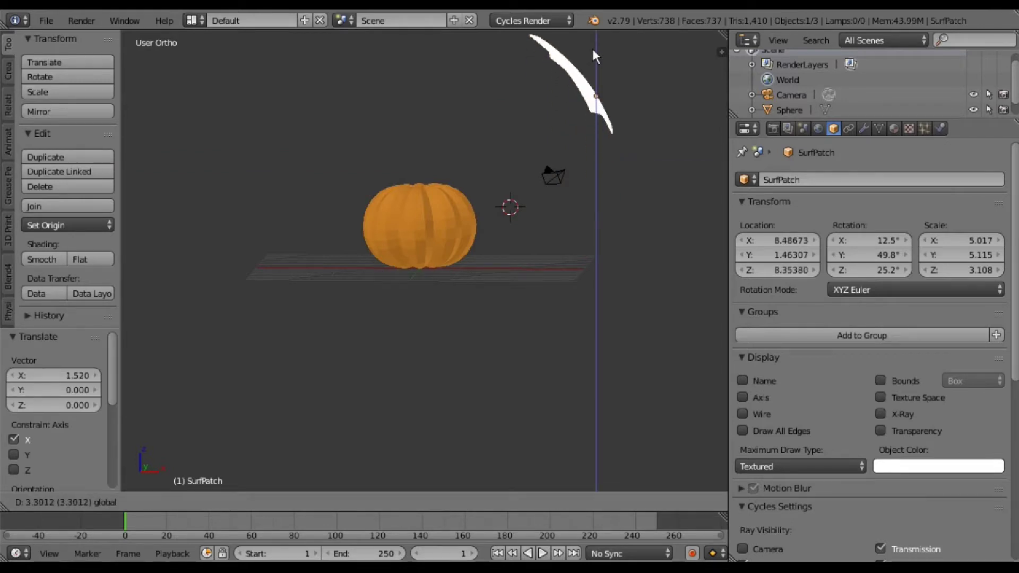
pyautogui.click(484, 171)
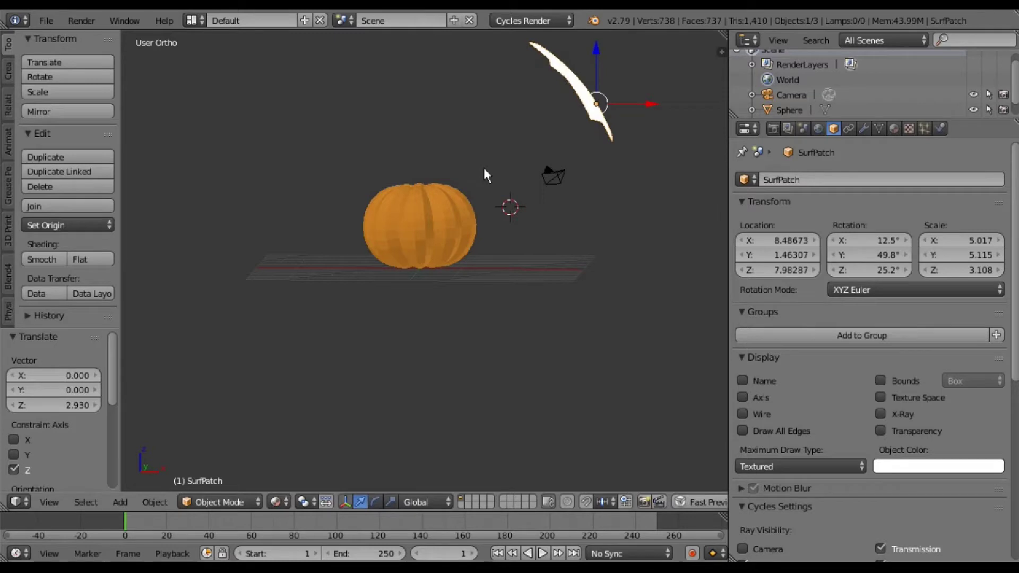
pyautogui.press('KP_0')
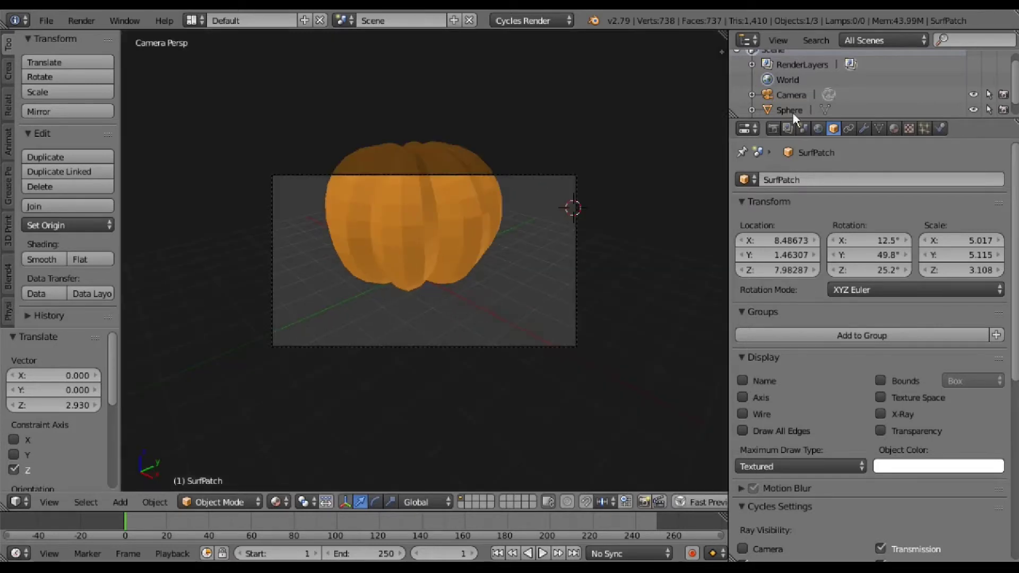
# - Select the Camera and set its Location Z to 6.94367
pyautogui.click(823, 92)
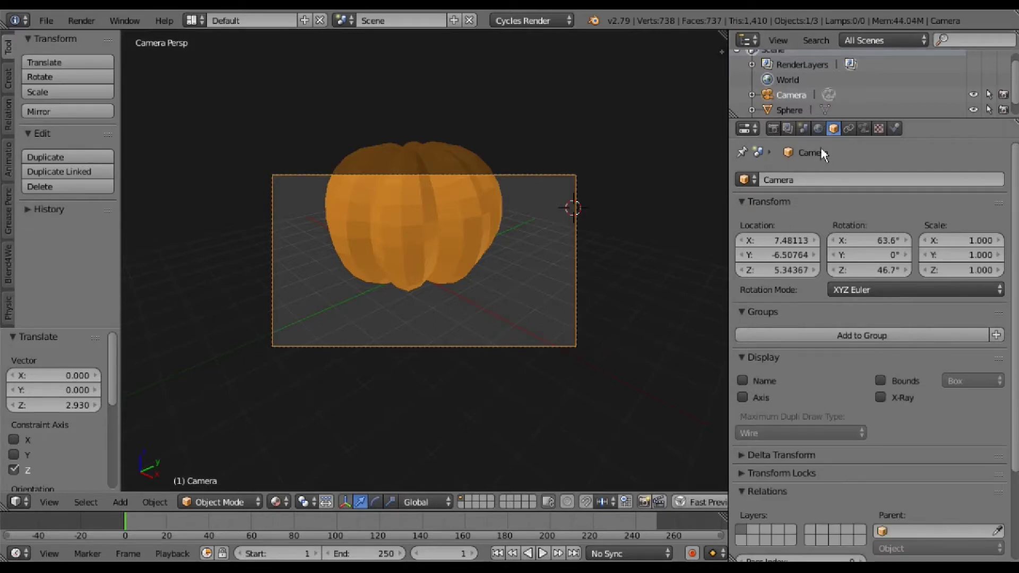
pyautogui.moveTo(786, 270)
pyautogui.mouseDown()
pyautogui.moveTo(769, 270)
pyautogui.moveTo(878, 270)
pyautogui.mouseUp()
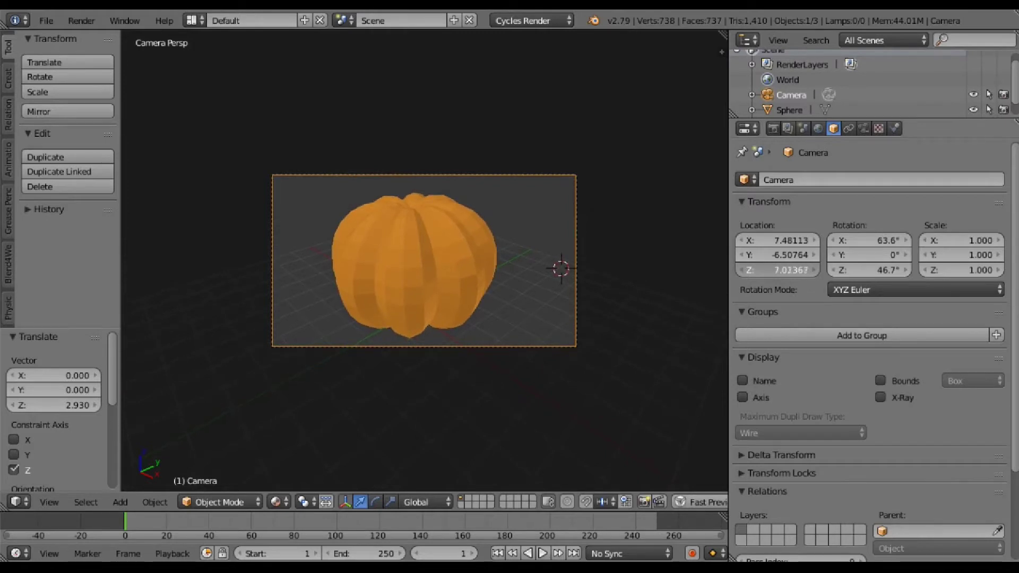
pyautogui.moveTo(791, 270); pyautogui.dragTo(781, 269)
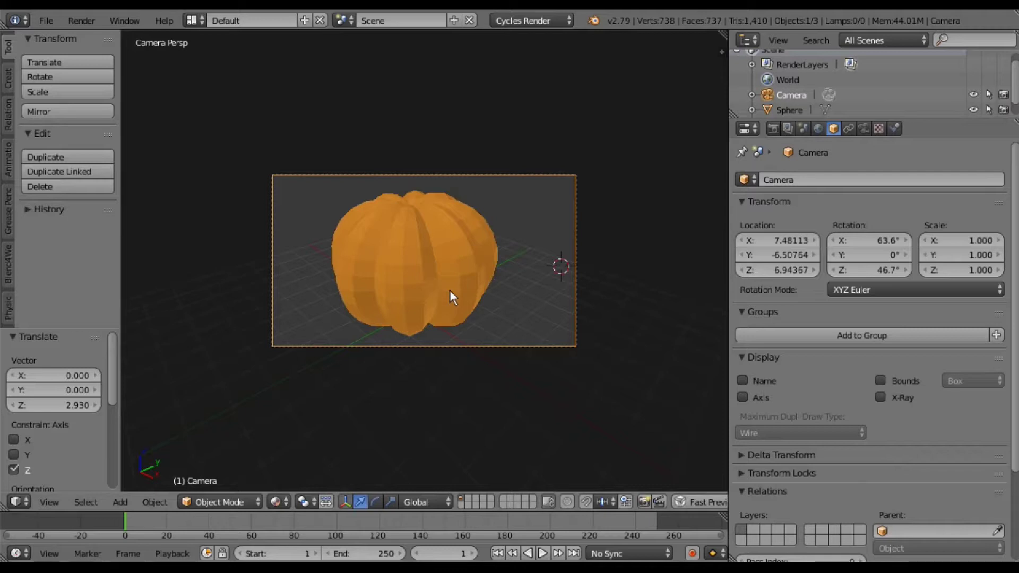
# - Render the camera view in Cycles, cancel it at 00:45.59, and look at the Image menu
pyautogui.press('F12')
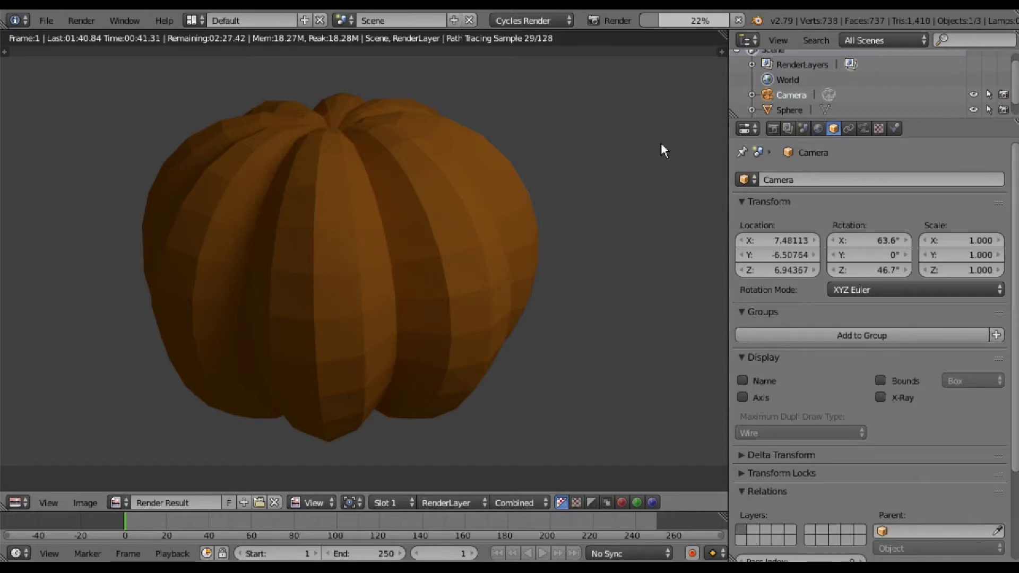
pyautogui.click(740, 20)
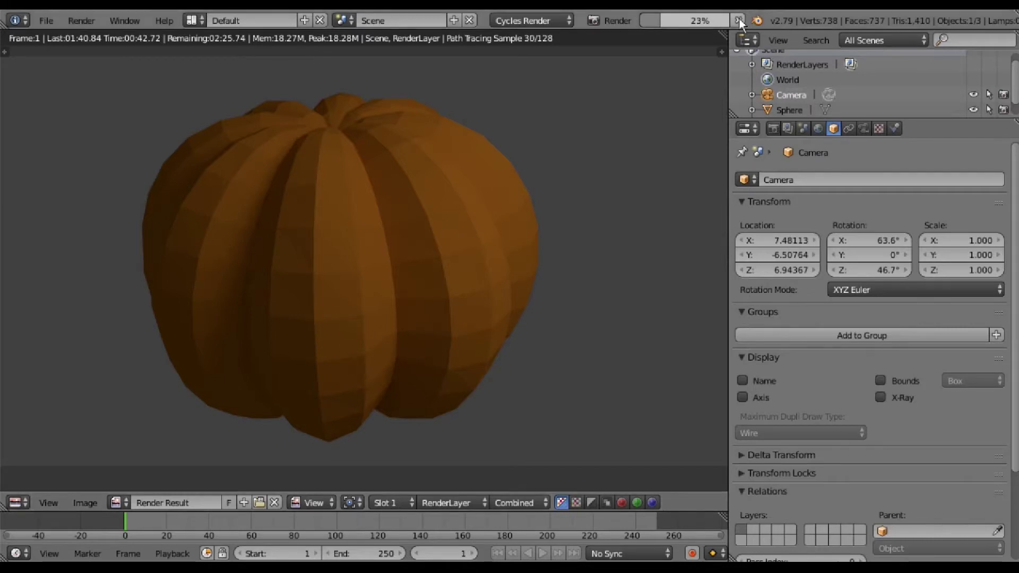
pyautogui.click(87, 505)
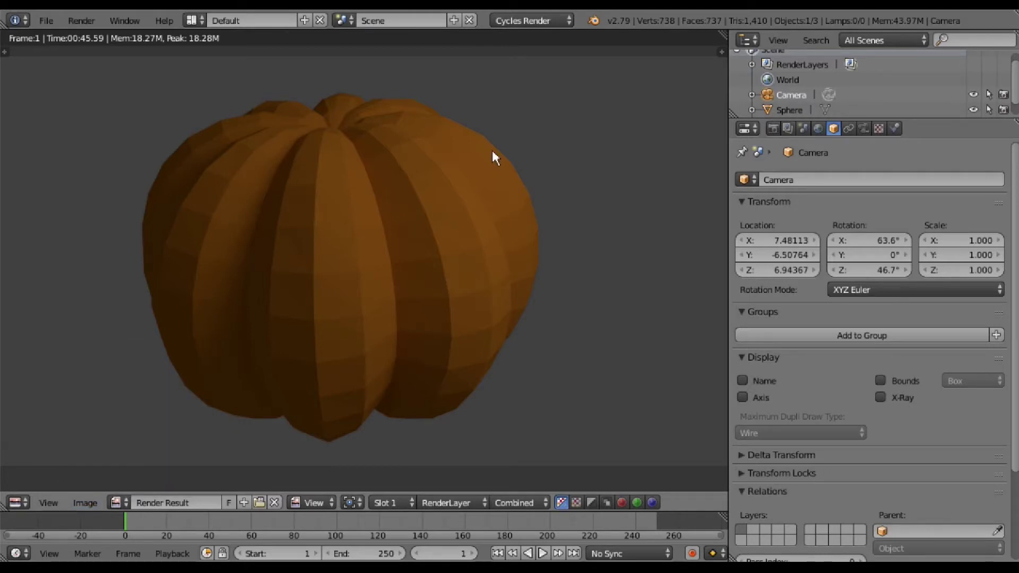
# - Leave the render, then zoom out and orbit the 3D view away from the camera angle
pyautogui.press('Escape')
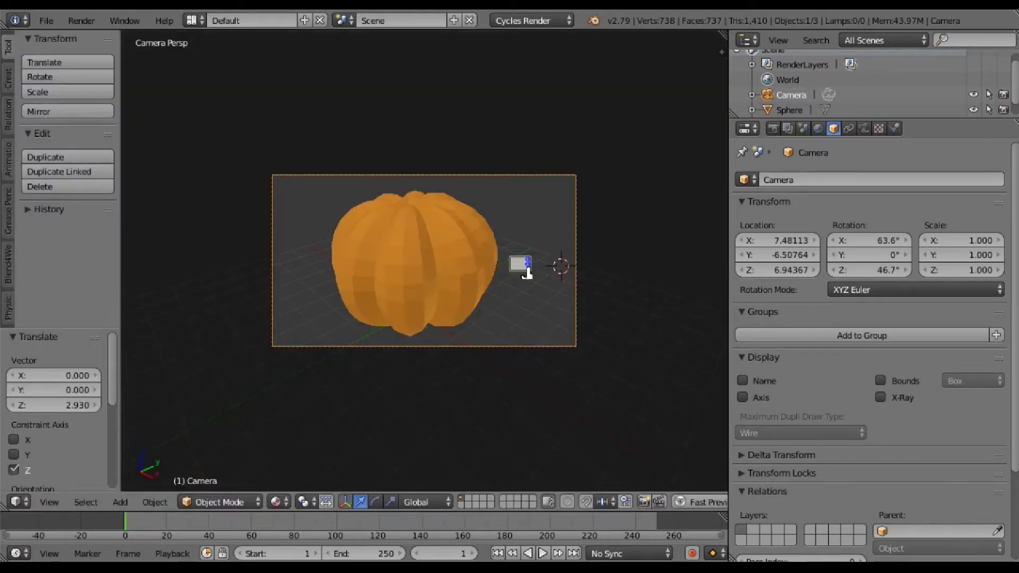
pyautogui.scroll(-1, 525, 268)
pyautogui.scroll(-3, 523, 265)
pyautogui.scroll(-1, 520, 263)
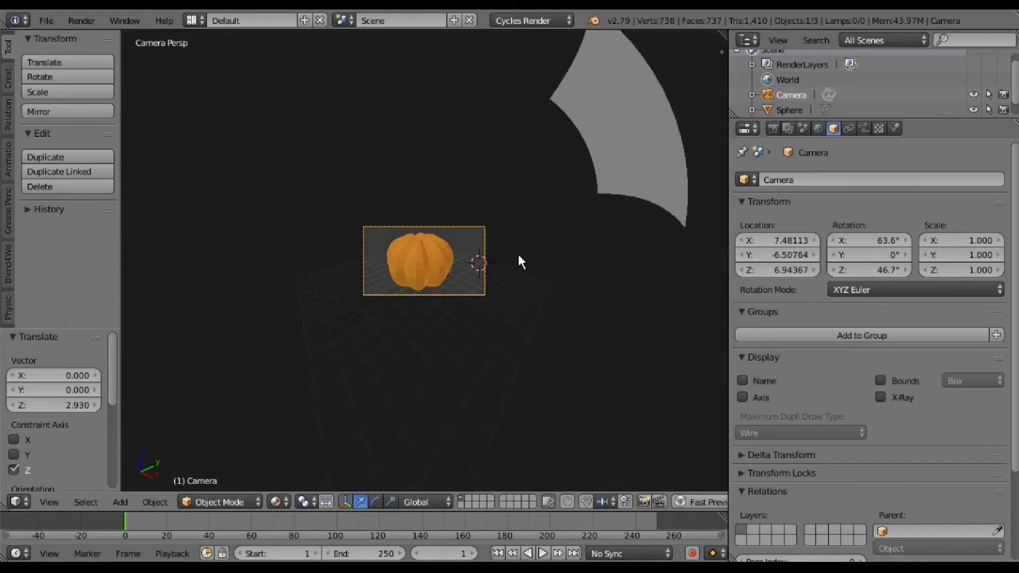
pyautogui.moveTo(517, 253)
pyautogui.mouseDown(button='middle')
pyautogui.moveTo(527, 261)
pyautogui.moveTo(604, 233)
pyautogui.moveTo(610, 227)
pyautogui.moveTo(596, 221)
pyautogui.moveTo(628, 151)
pyautogui.moveTo(642, 138)
pyautogui.moveTo(660, 153)
pyautogui.mouseUp(button='middle')
# - Select the existing SurfPatch and orbit around the pumpkin
pyautogui.scroll(-1, 660, 153)
pyautogui.scroll(-1, 522, 125)
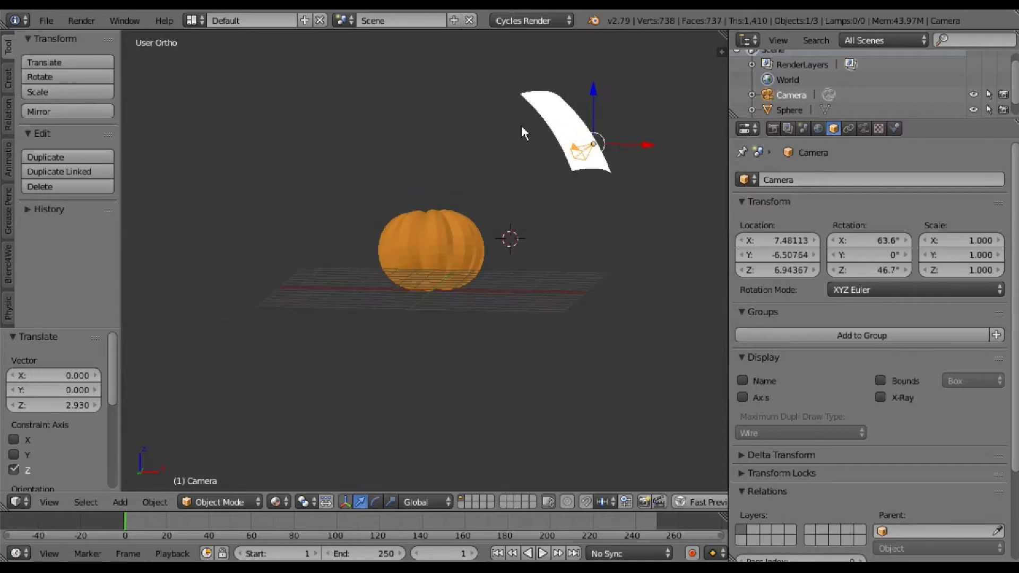
pyautogui.scroll(-1, 521, 126)
pyautogui.rightClick(524, 132)
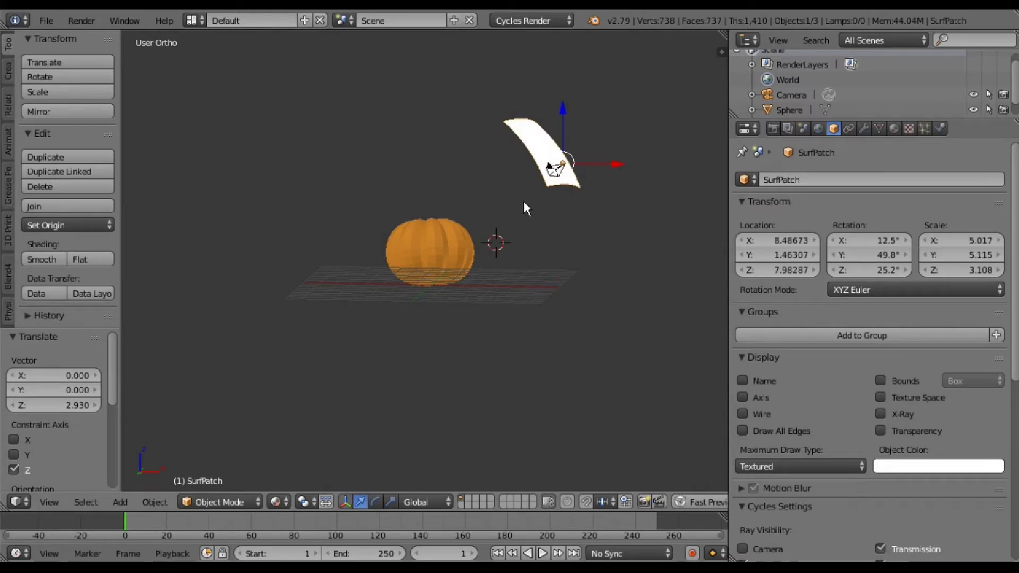
pyautogui.moveTo(523, 201)
pyautogui.mouseDown(button='middle')
pyautogui.moveTo(343, 235)
pyautogui.moveTo(447, 252)
pyautogui.moveTo(479, 279)
pyautogui.moveTo(444, 342)
pyautogui.mouseUp(button='middle')
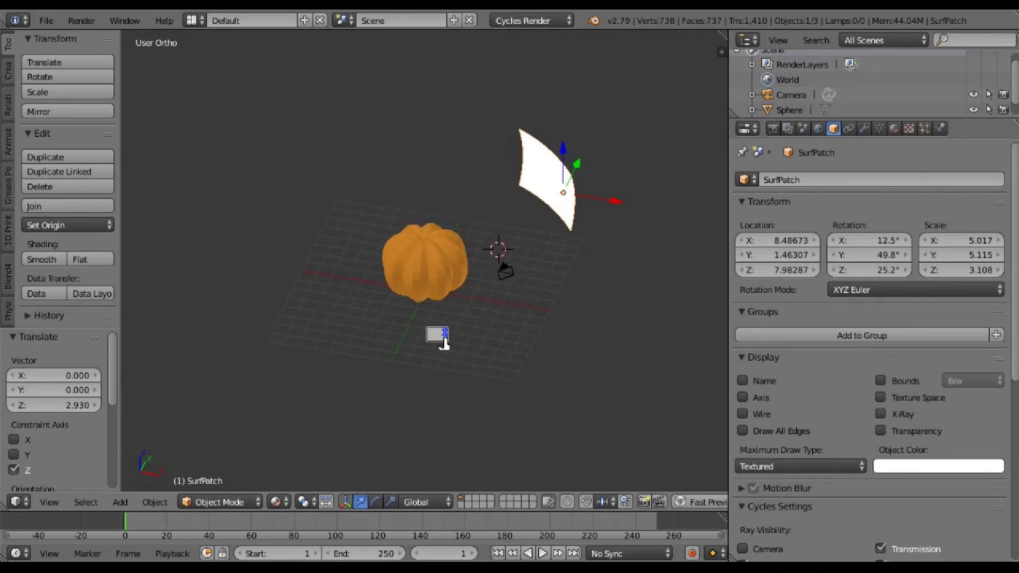
pyautogui.scroll(5, 444, 342)
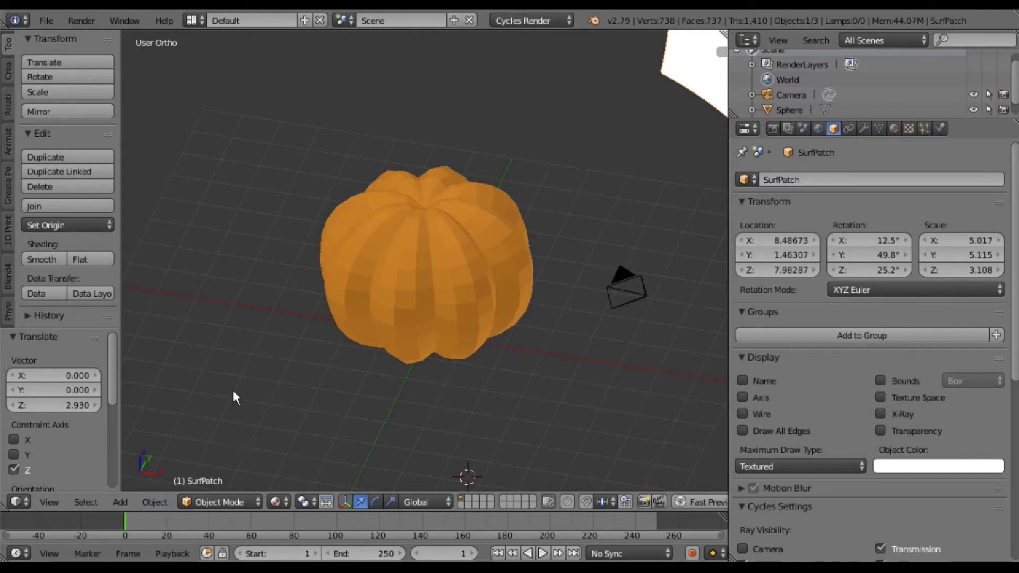
pyautogui.keyDown('shift'); pyautogui.scroll(-6, 228, 288); pyautogui.keyUp('shift')
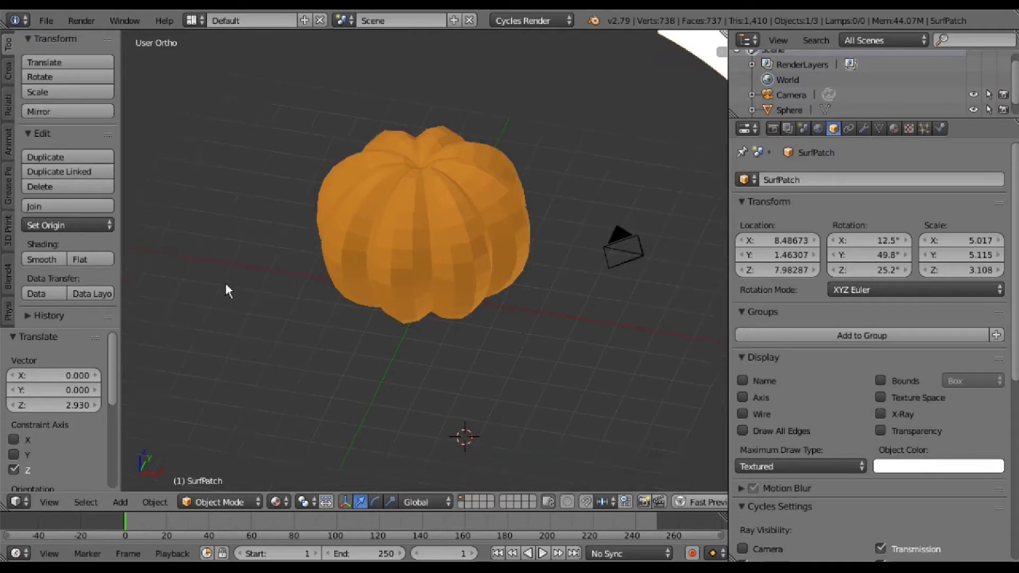
# - Add a NURBS surface patch, enable the scale manipulator, and stretch it along Y
pyautogui.click(121, 503)
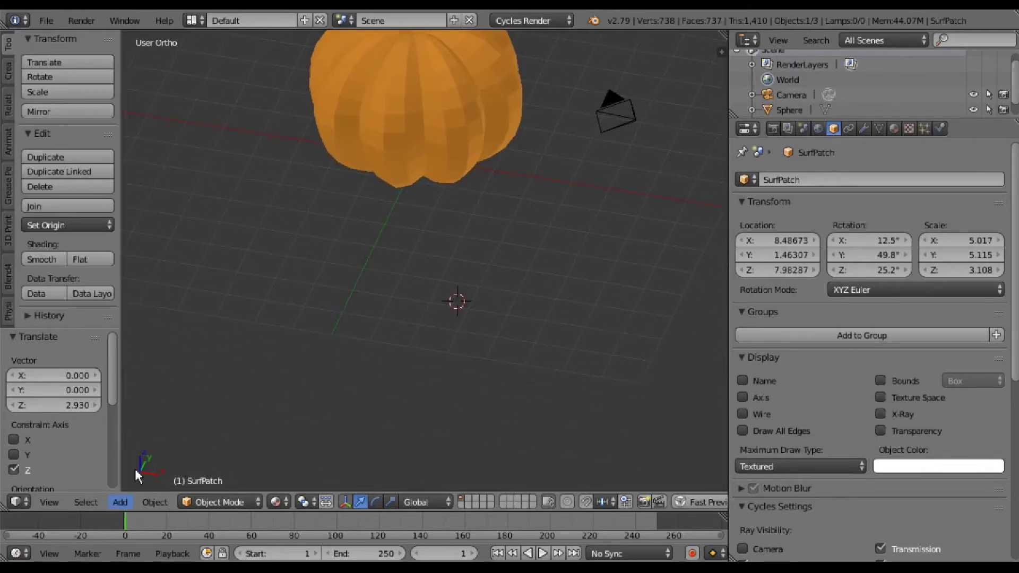
pyautogui.moveTo(145, 453)
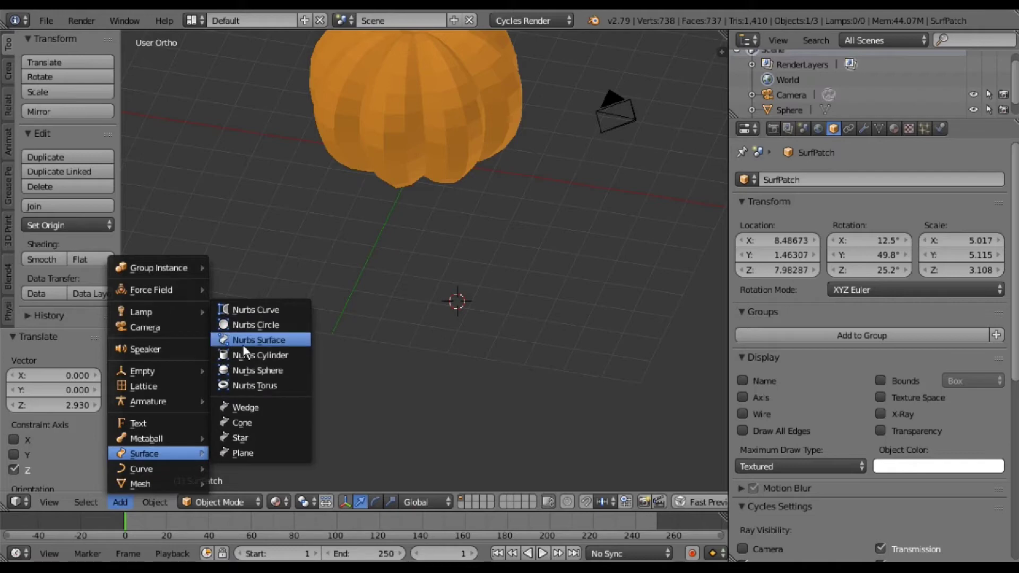
pyautogui.click(243, 345)
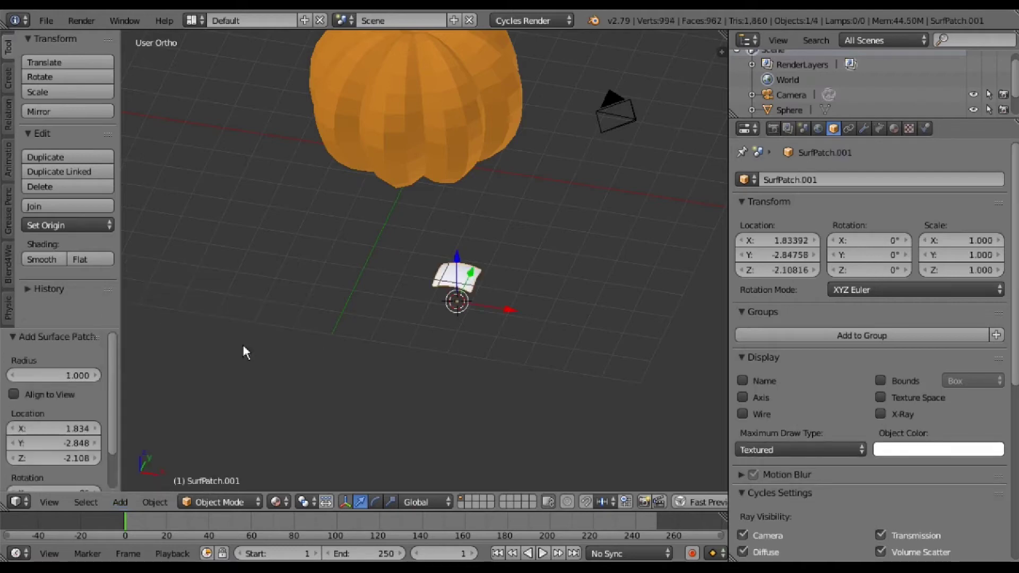
pyautogui.click(391, 501)
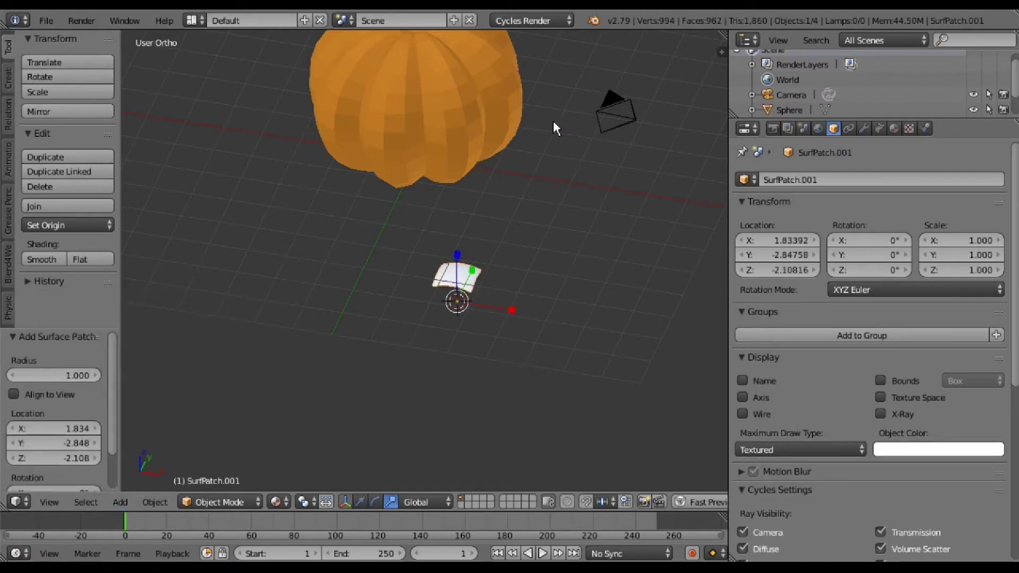
pyautogui.press('s')
pyautogui.press('y')
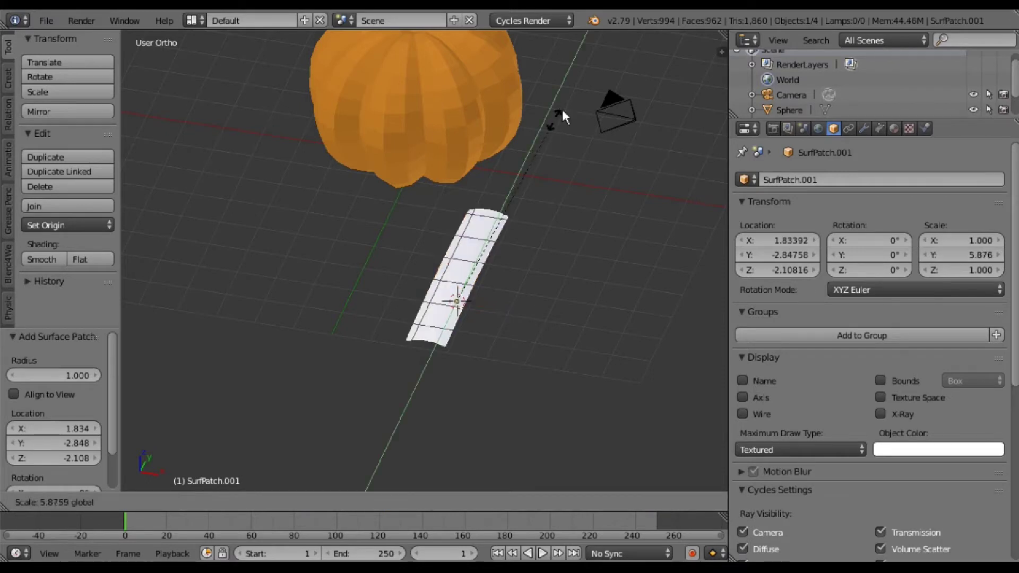
pyautogui.click(573, 104)
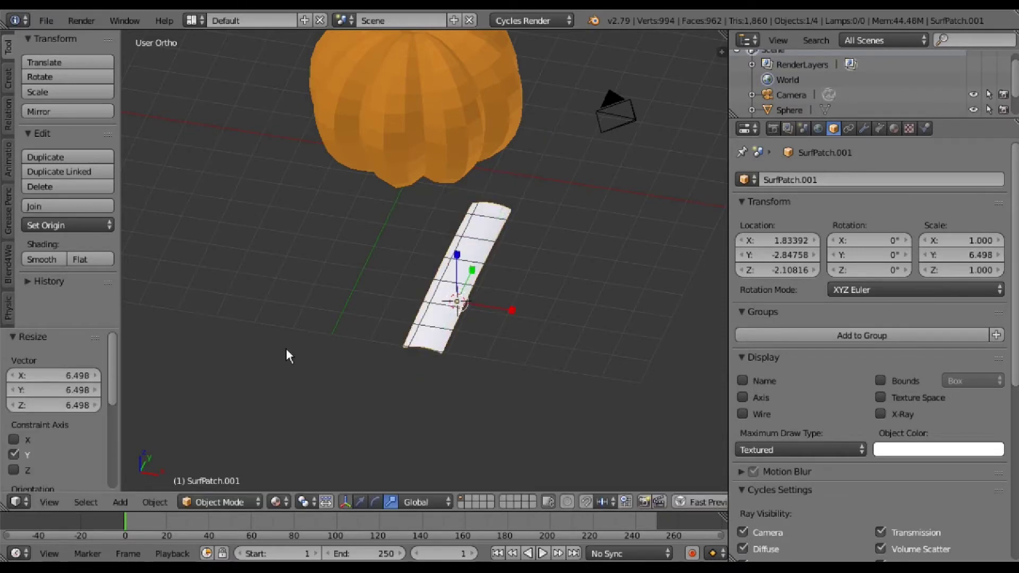
# - Resize the patch along X and Y to Y 6.335 and X 7.331
pyautogui.press('s')
pyautogui.press('x')
pyautogui.click(308, 345)
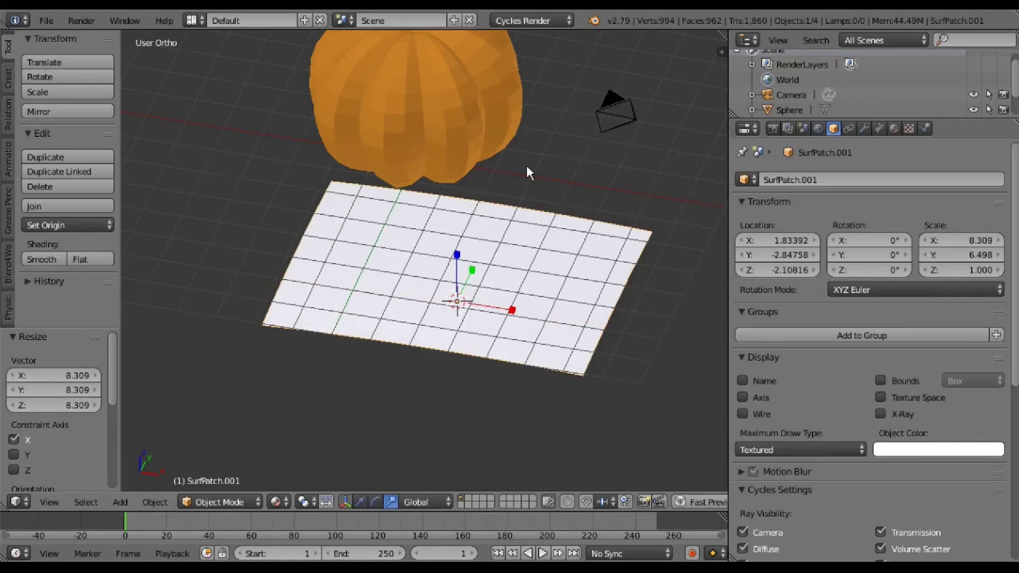
pyautogui.press('s')
pyautogui.press('y')
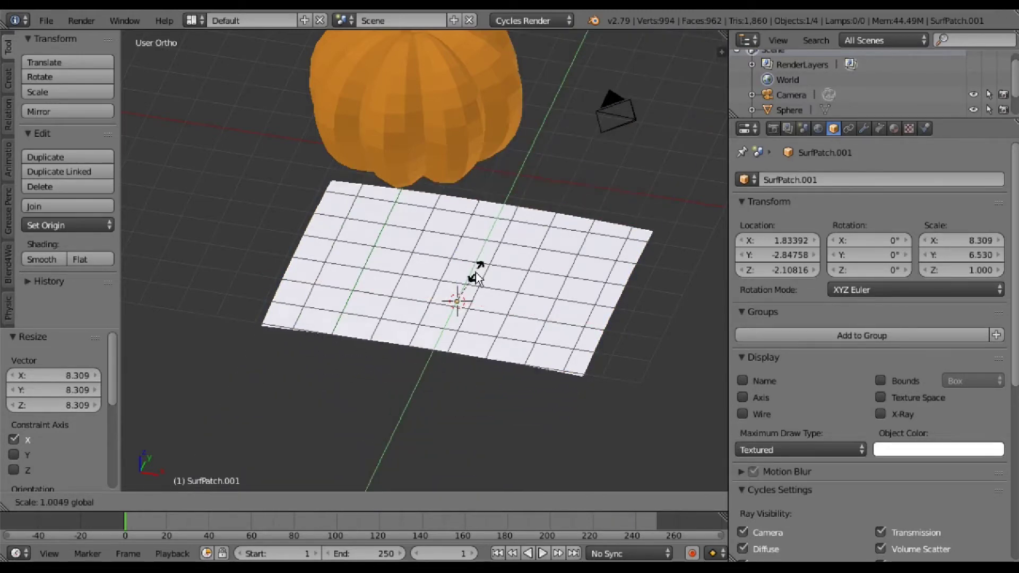
pyautogui.click(510, 315)
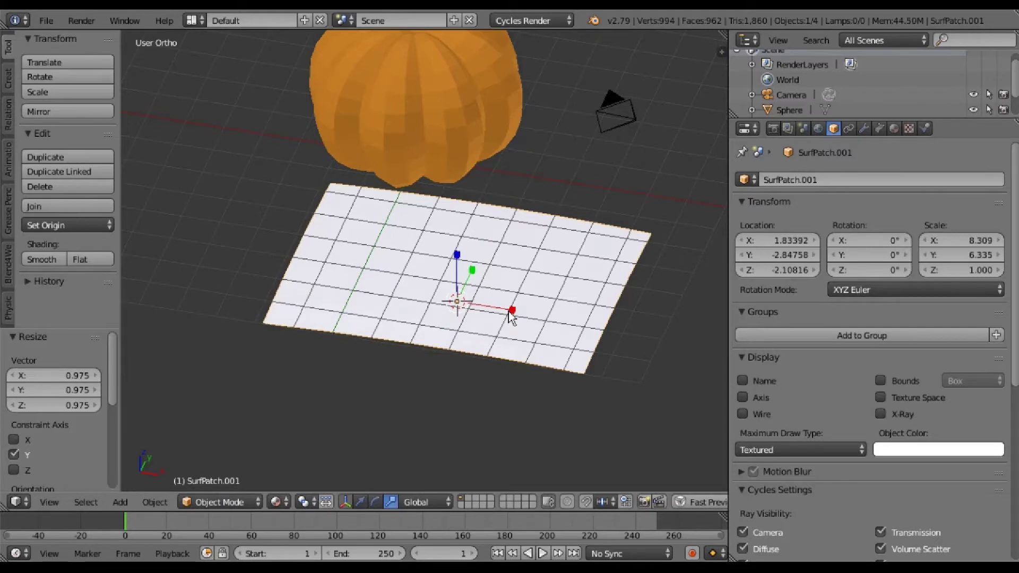
pyautogui.press('s')
pyautogui.press('x')
pyautogui.click(474, 289)
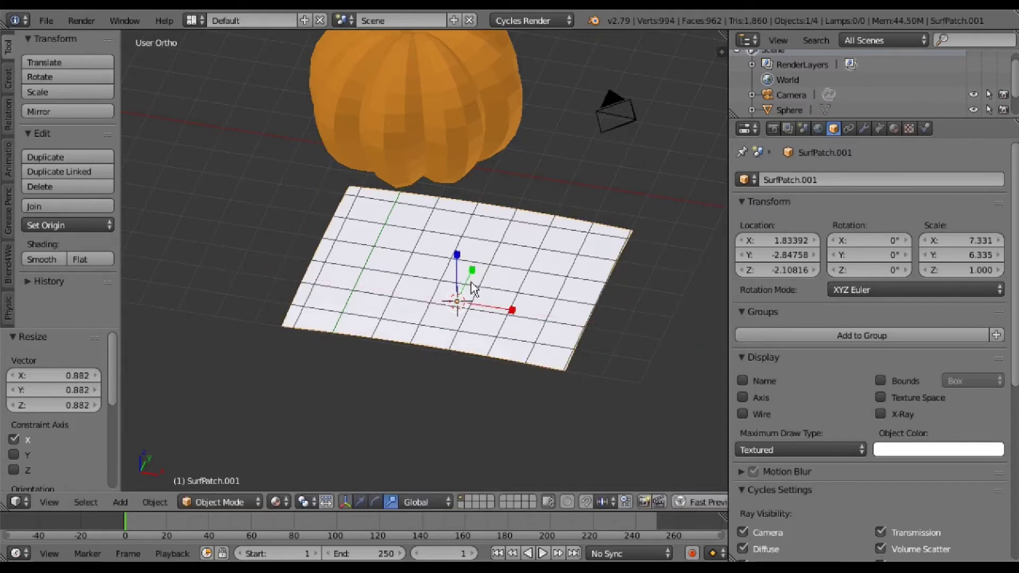
# - Scale the patch to Y 3.137 and Z 5.298, then place the 3D cursor on it
pyautogui.press('s')
pyautogui.press('y')
pyautogui.click(457, 212)
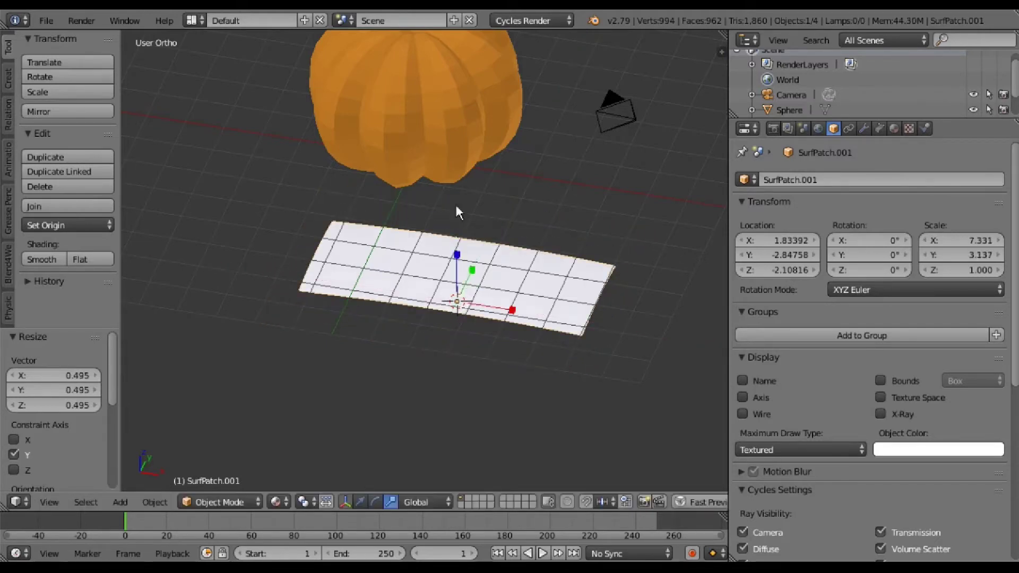
pyautogui.press('s')
pyautogui.press('z')
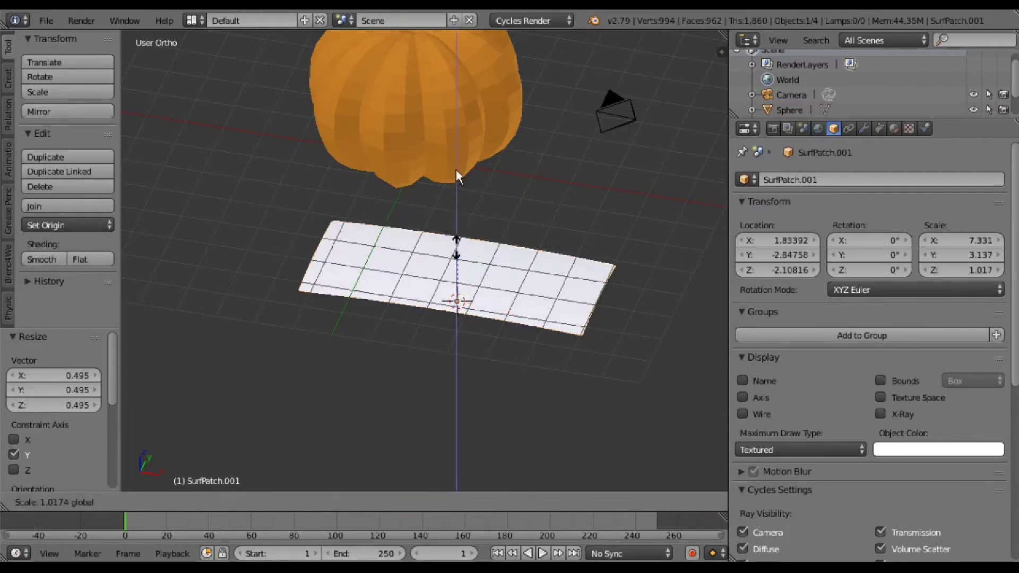
pyautogui.click(456, 143)
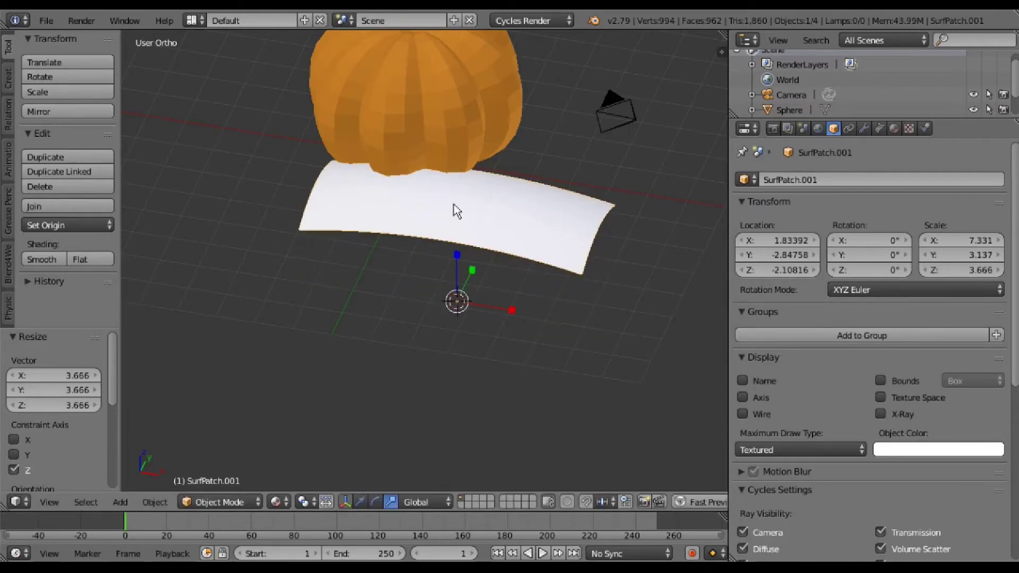
pyautogui.press('s')
pyautogui.press('z')
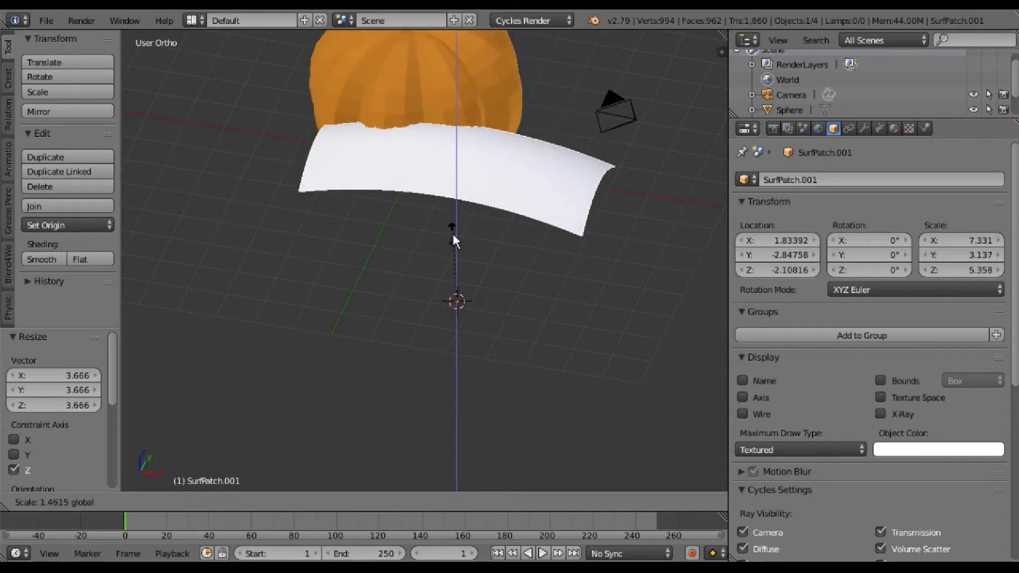
pyautogui.click(468, 174)
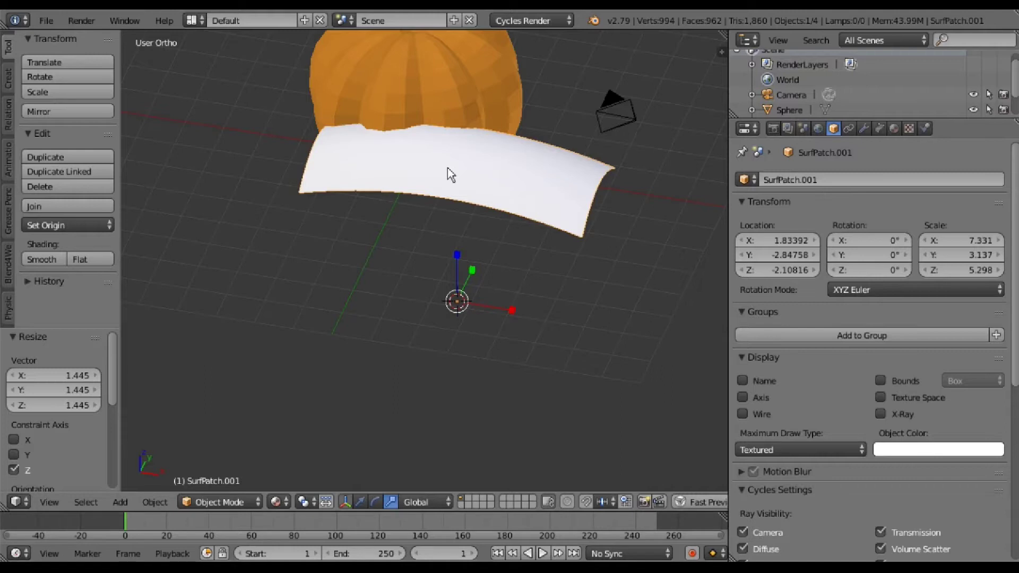
pyautogui.click(467, 175)
# - Set the patch's origin to the 3D cursor, restore move handles, and orbit to a front view
pyautogui.click(154, 502)
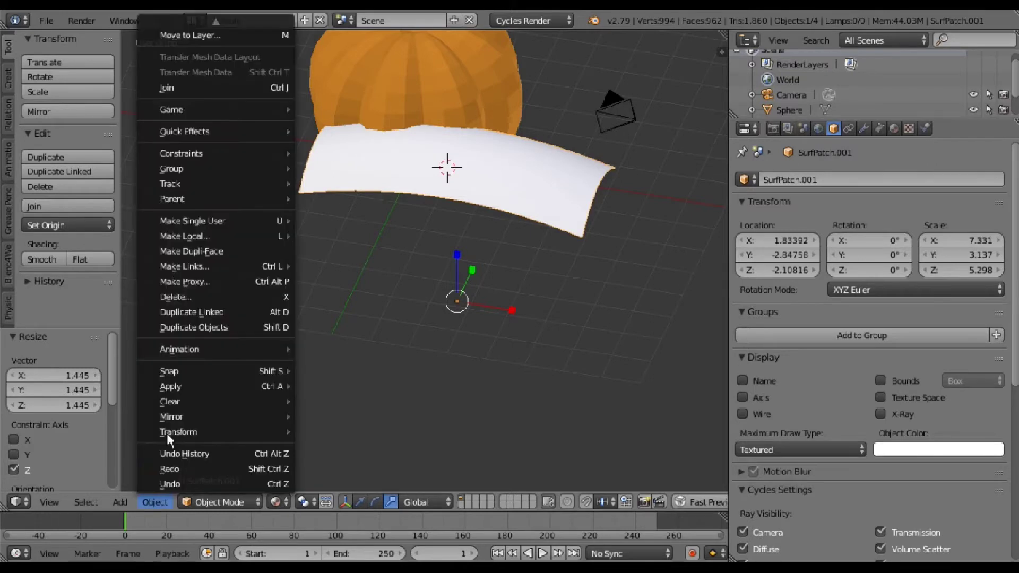
pyautogui.moveTo(179, 431)
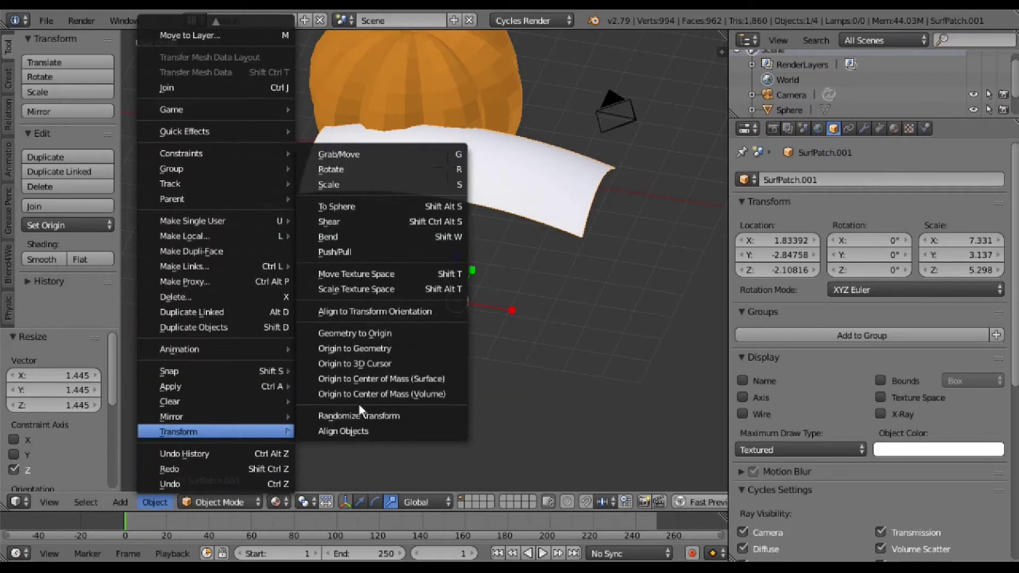
pyautogui.click(355, 364)
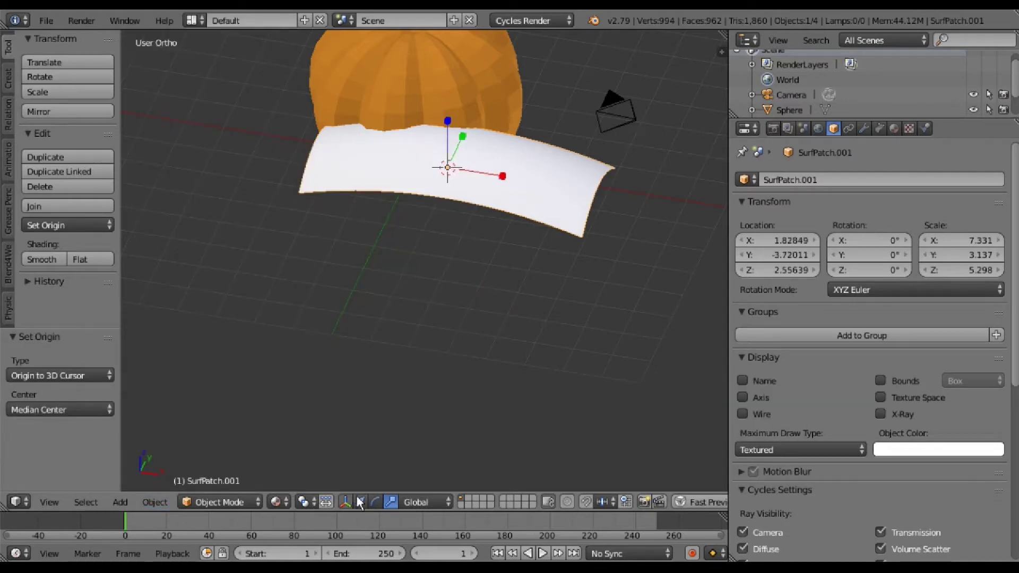
pyautogui.click(360, 501)
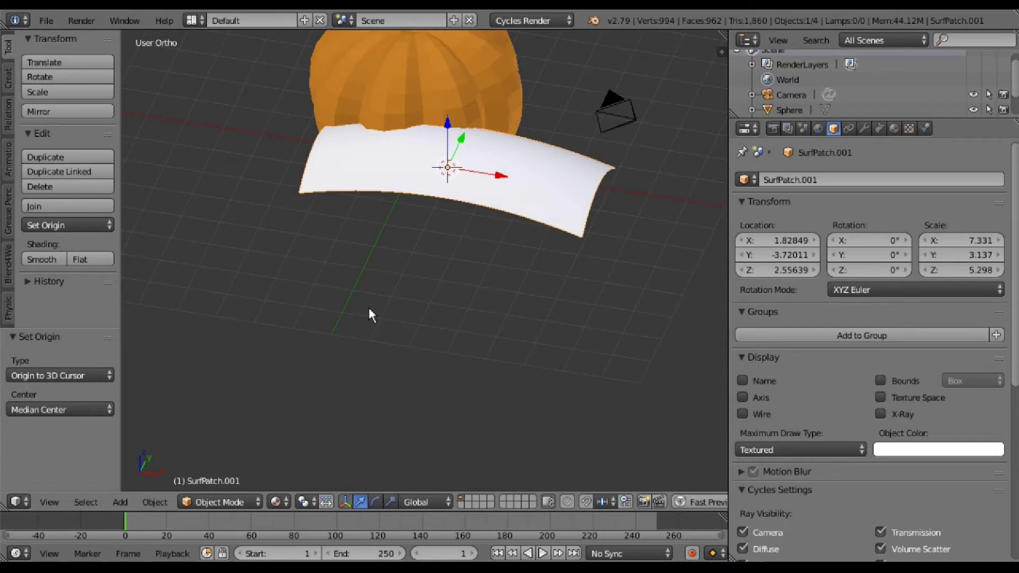
pyautogui.moveTo(368, 308)
pyautogui.mouseDown(button='middle')
pyautogui.moveTo(420, 311)
pyautogui.moveTo(442, 282)
pyautogui.moveTo(406, 277)
pyautogui.moveTo(386, 247)
pyautogui.moveTo(373, 262)
pyautogui.moveTo(365, 380)
pyautogui.moveTo(339, 388)
pyautogui.moveTo(330, 405)
pyautogui.moveTo(333, 442)
pyautogui.mouseUp(button='middle')
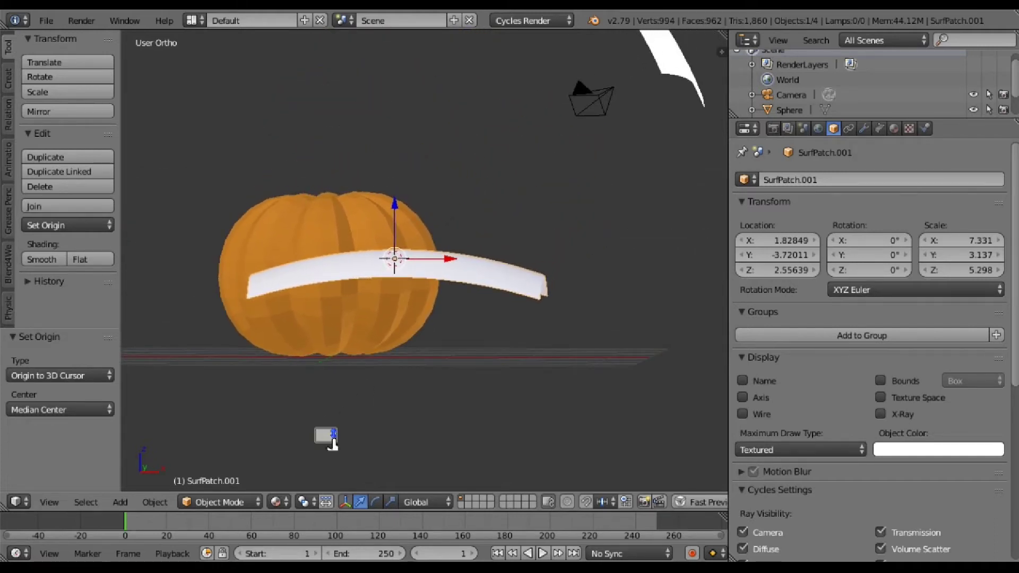
# - Raise the patch above the pumpkin and shift it right to X 9.92651, Z 8.26631
pyautogui.scroll(-2, 414, 121)
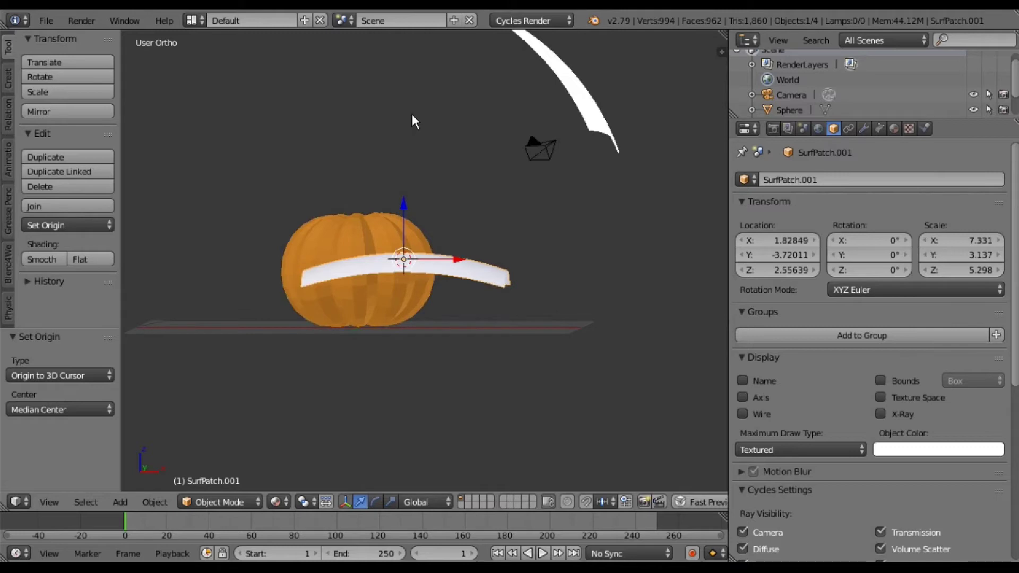
pyautogui.press('g')
pyautogui.press('z')
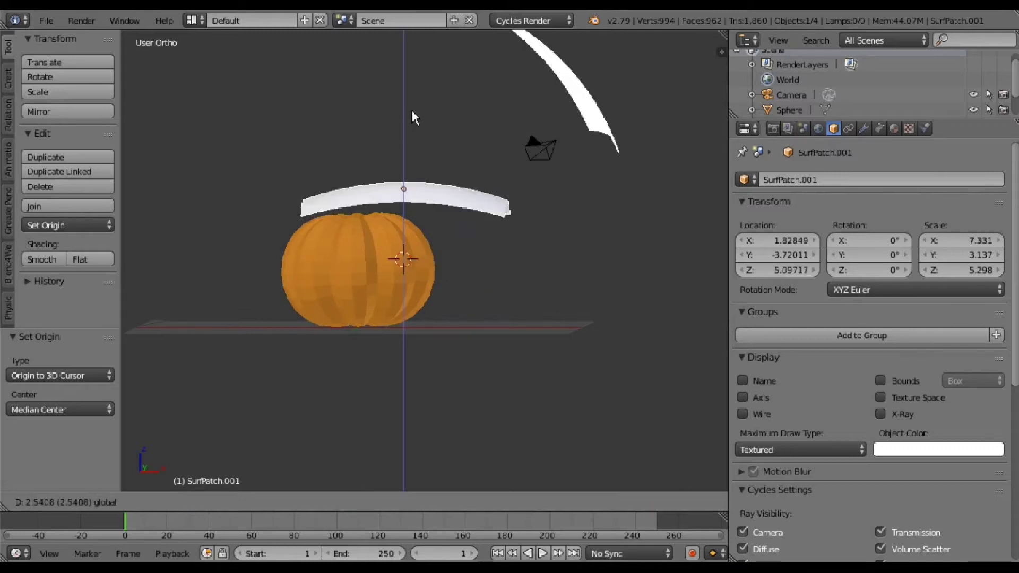
pyautogui.click(412, 109)
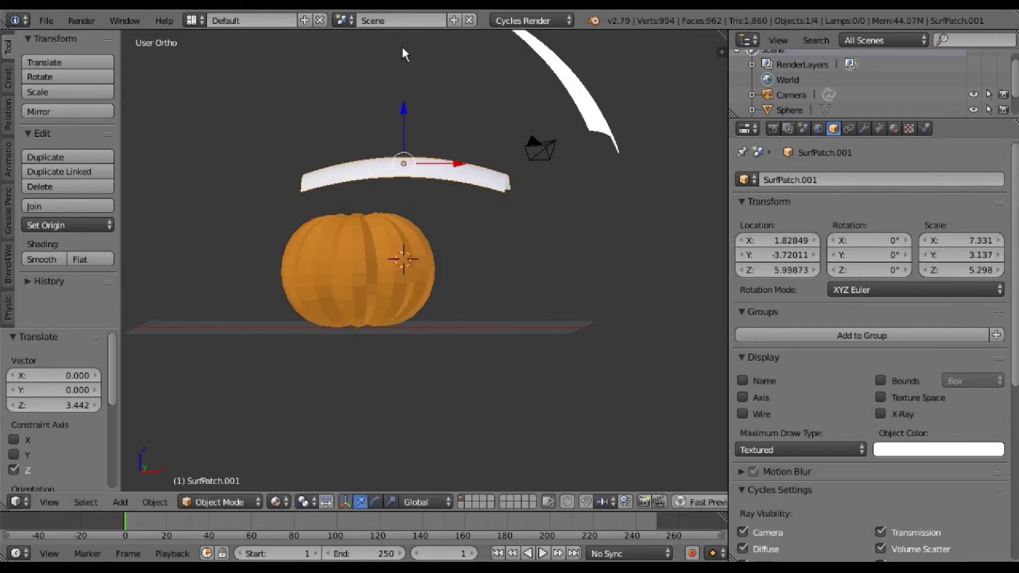
pyautogui.press('g')
pyautogui.press('z')
pyautogui.click(400, 46)
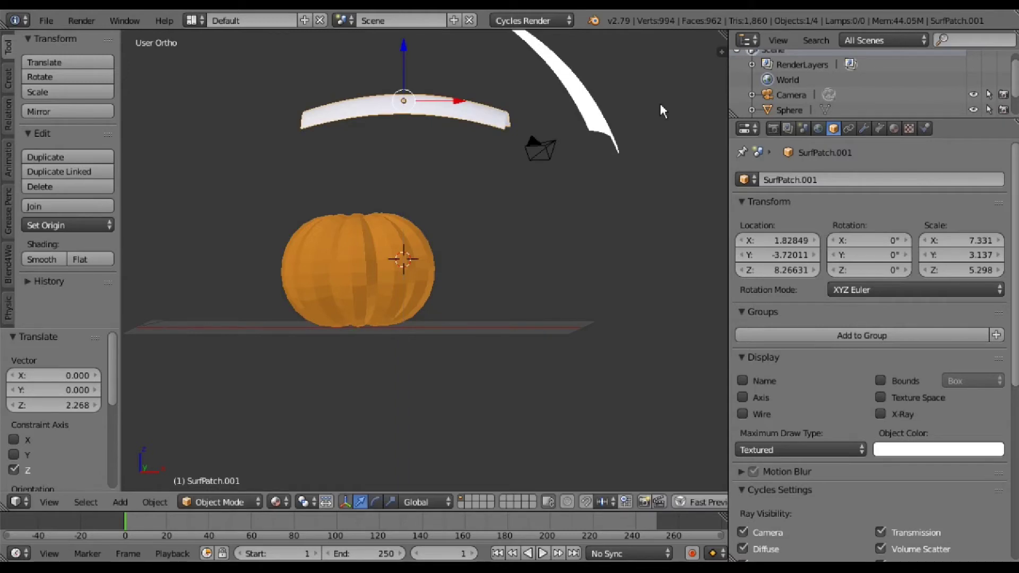
pyautogui.press('g')
pyautogui.press('x')
pyautogui.click(683, 106)
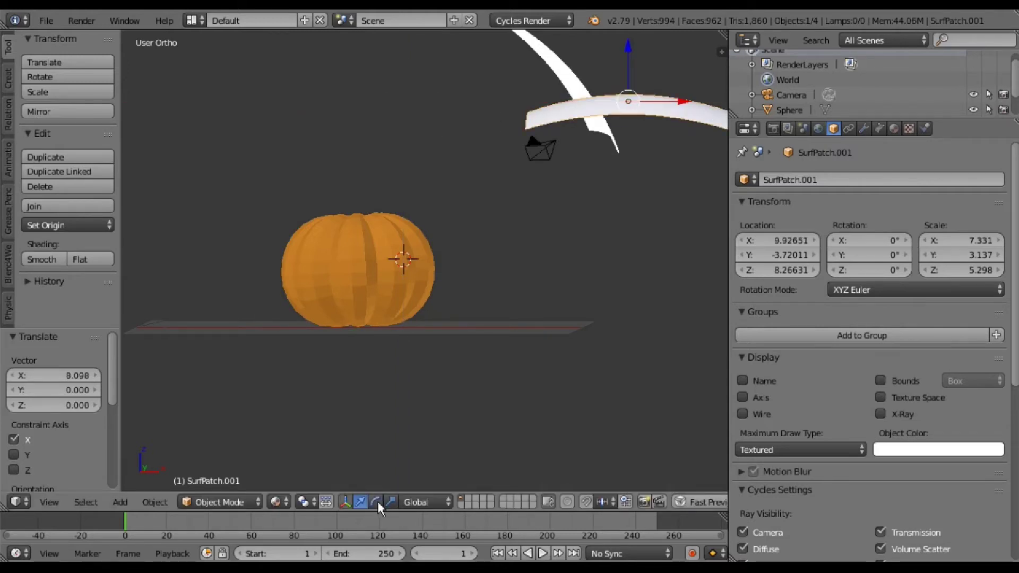
# - Tilt the patch about 56.4° around the Y axis and orbit to look down on the scene
pyautogui.click(377, 501)
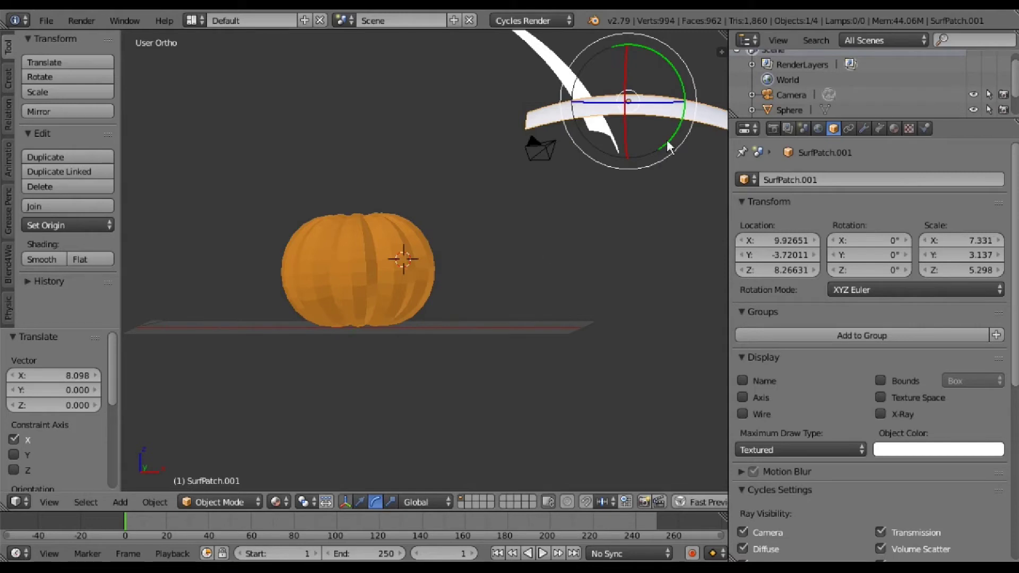
pyautogui.moveTo(670, 147); pyautogui.dragTo(648, 163)
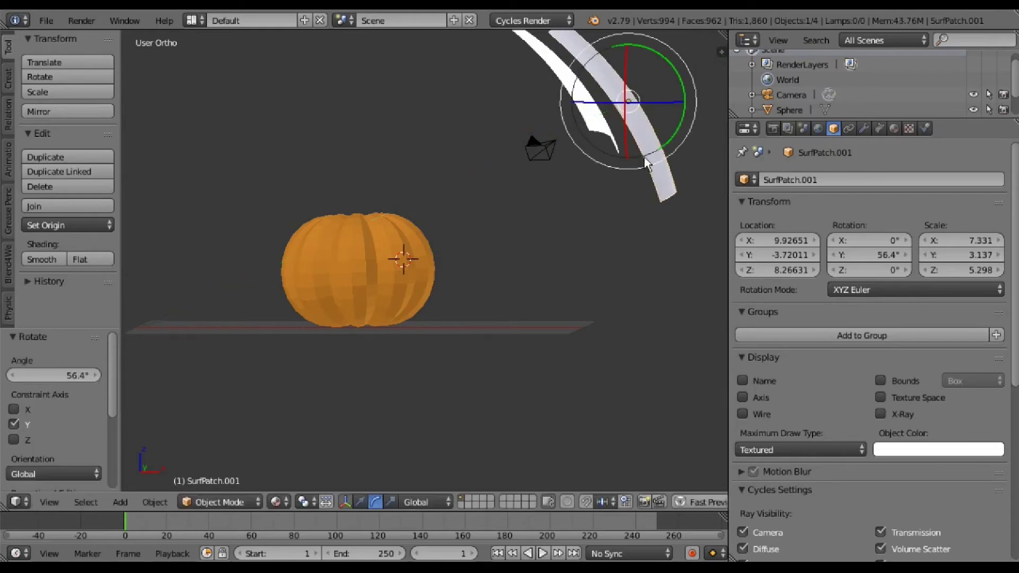
pyautogui.moveTo(647, 163)
pyautogui.mouseDown(button='middle')
pyautogui.moveTo(464, 200)
pyautogui.moveTo(478, 202)
pyautogui.moveTo(485, 227)
pyautogui.moveTo(479, 205)
pyautogui.moveTo(463, 219)
pyautogui.mouseUp(button='middle')
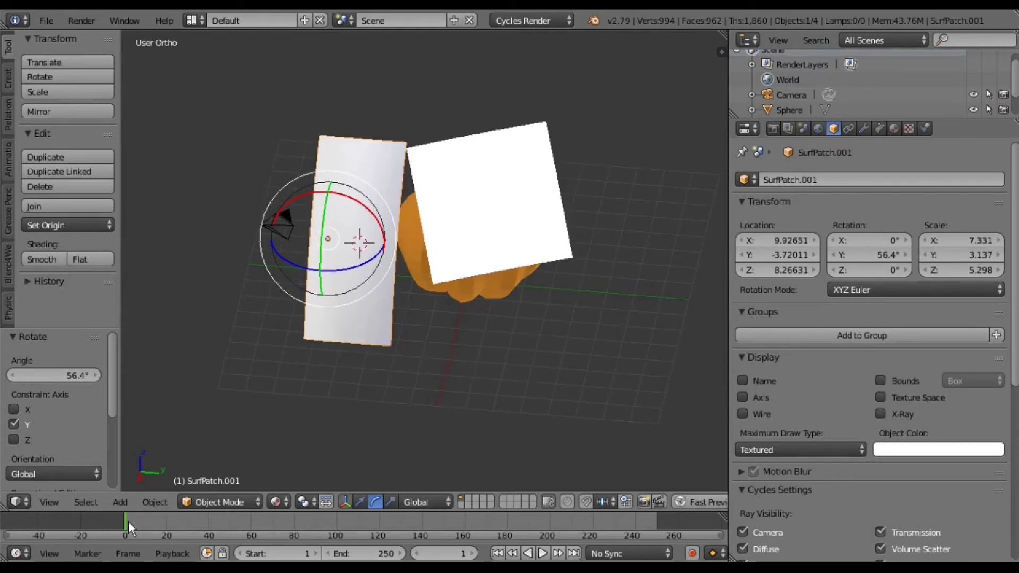
# - Convert the surface patch to a mesh and give it a new material
pyautogui.click(150, 504)
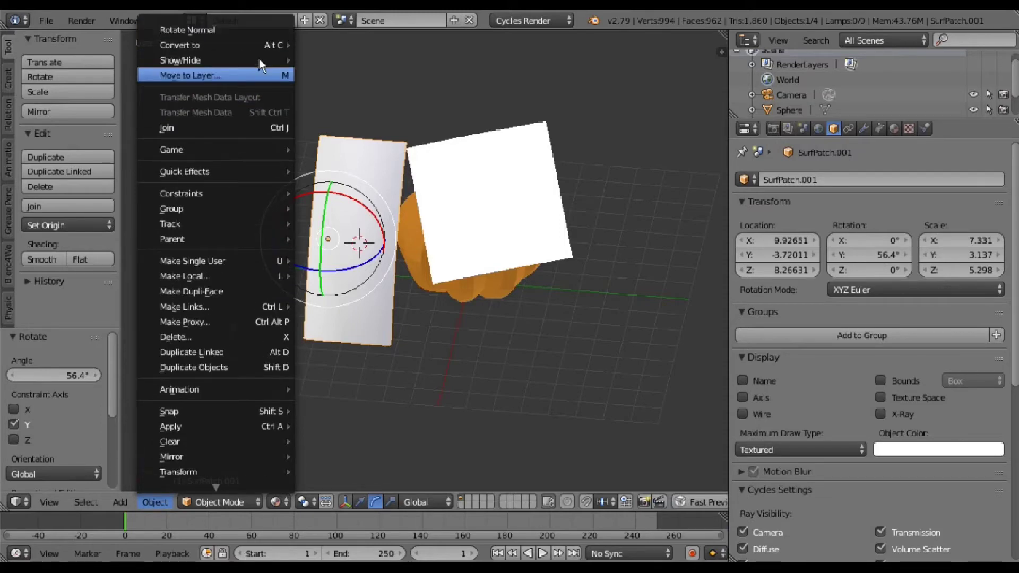
pyautogui.moveTo(214, 44)
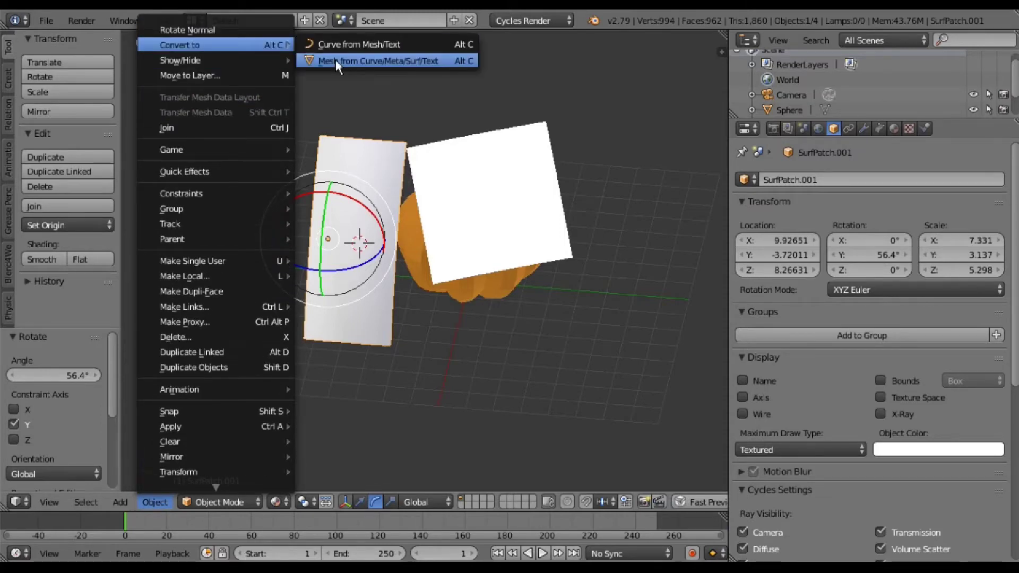
pyautogui.click(336, 60)
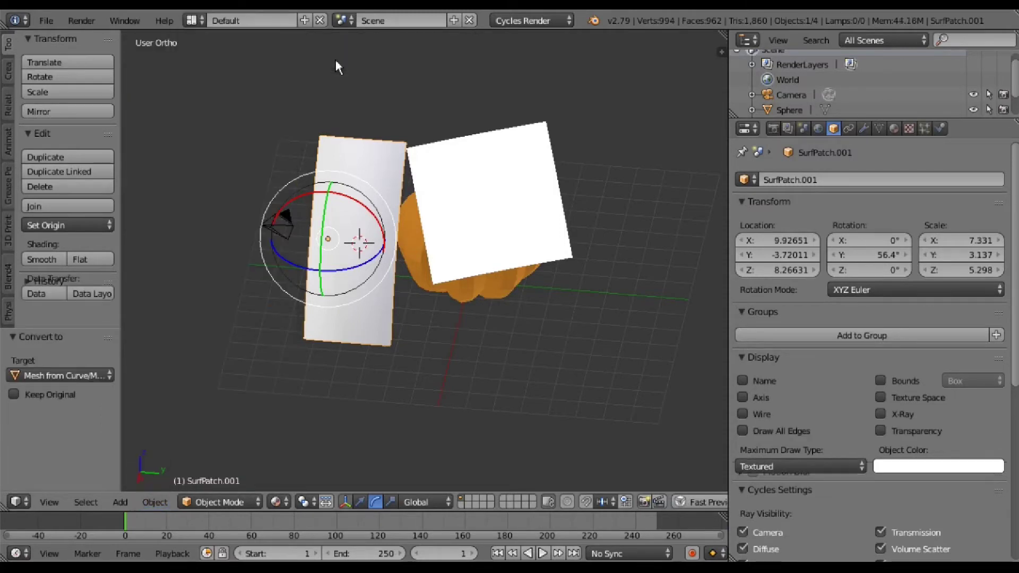
pyautogui.click(892, 127)
pyautogui.click(789, 227)
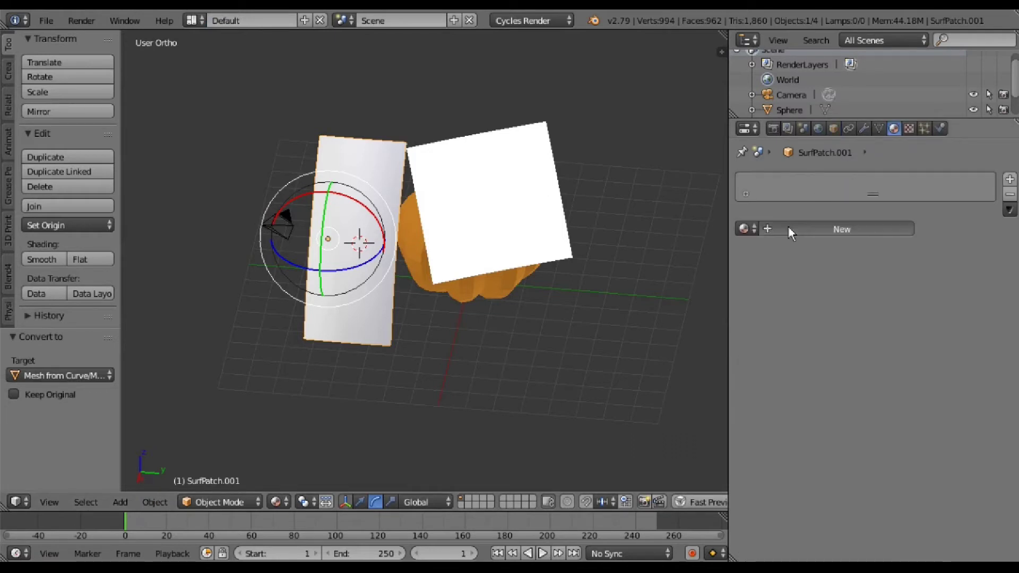
# - Make the surface an Add Shader of a yellow-green Transparent BSDF and green Emission
pyautogui.click(887, 311)
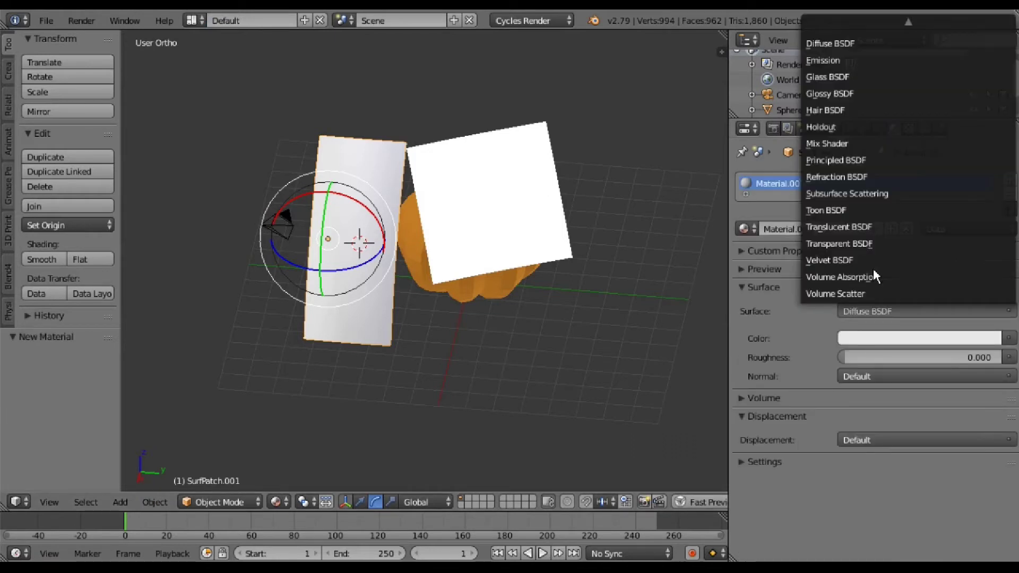
pyautogui.click(839, 244)
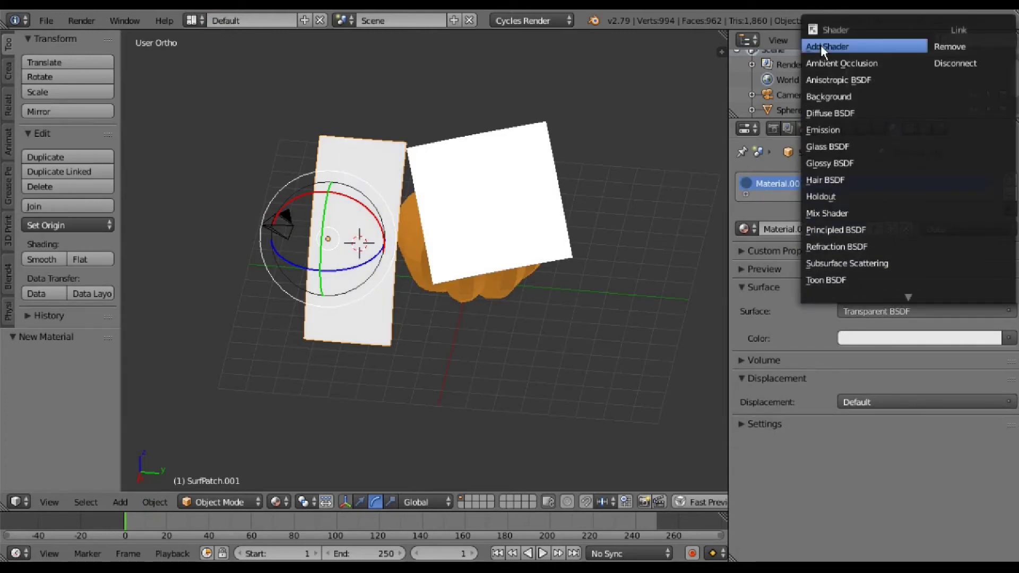
pyautogui.click(821, 52)
pyautogui.click(864, 337)
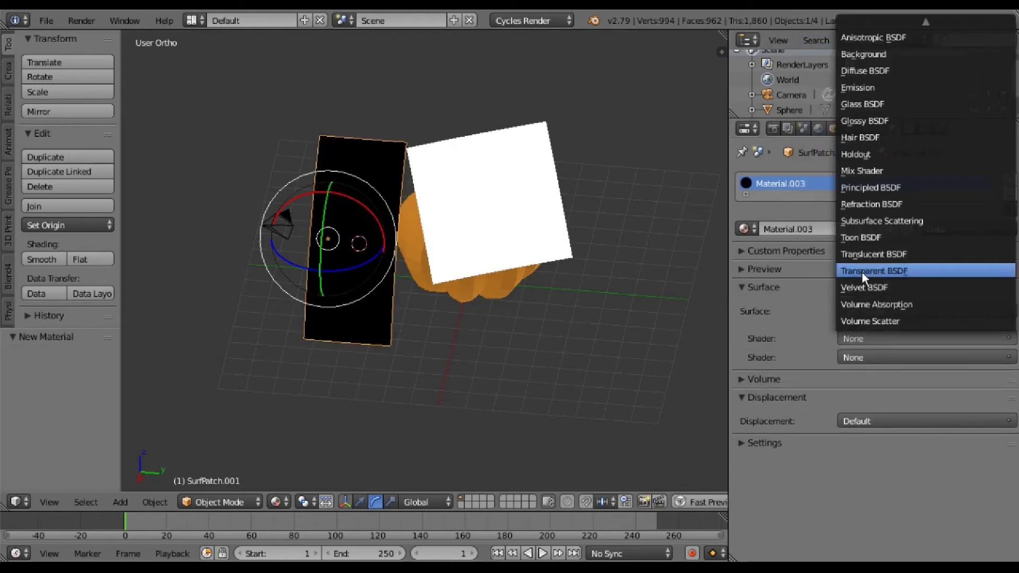
pyautogui.click(862, 271)
pyautogui.click(855, 377)
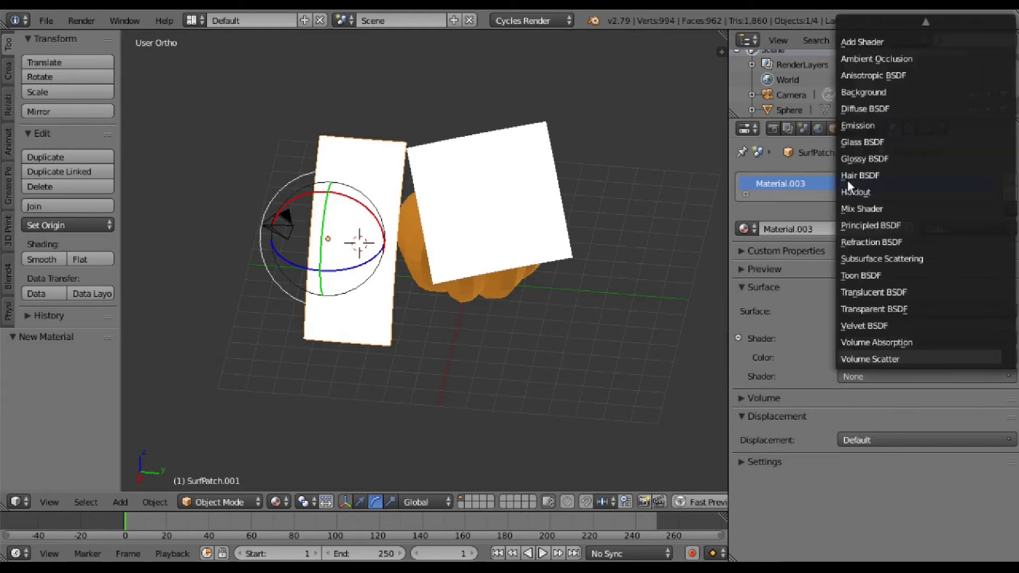
pyautogui.click(846, 127)
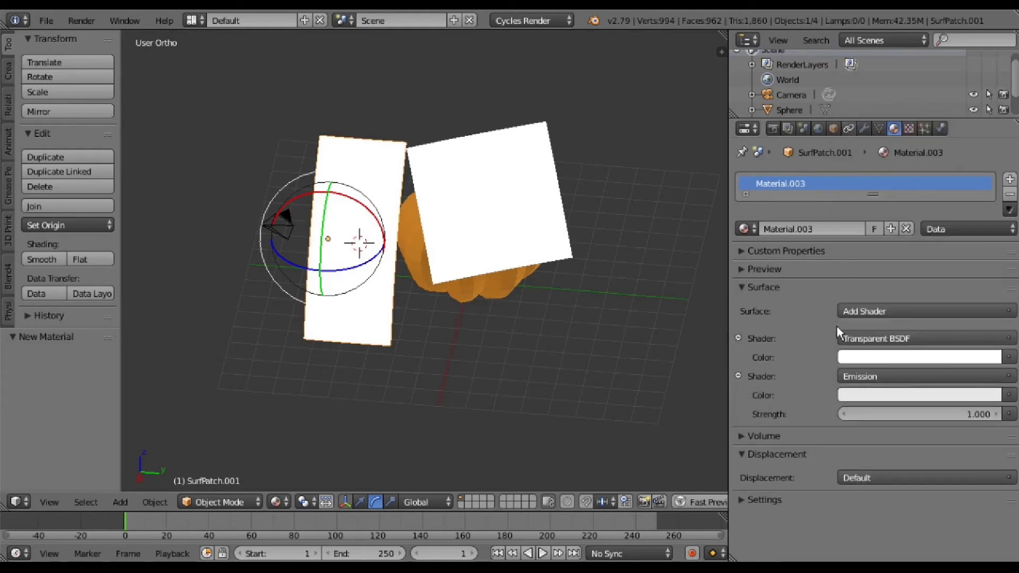
pyautogui.click(847, 396)
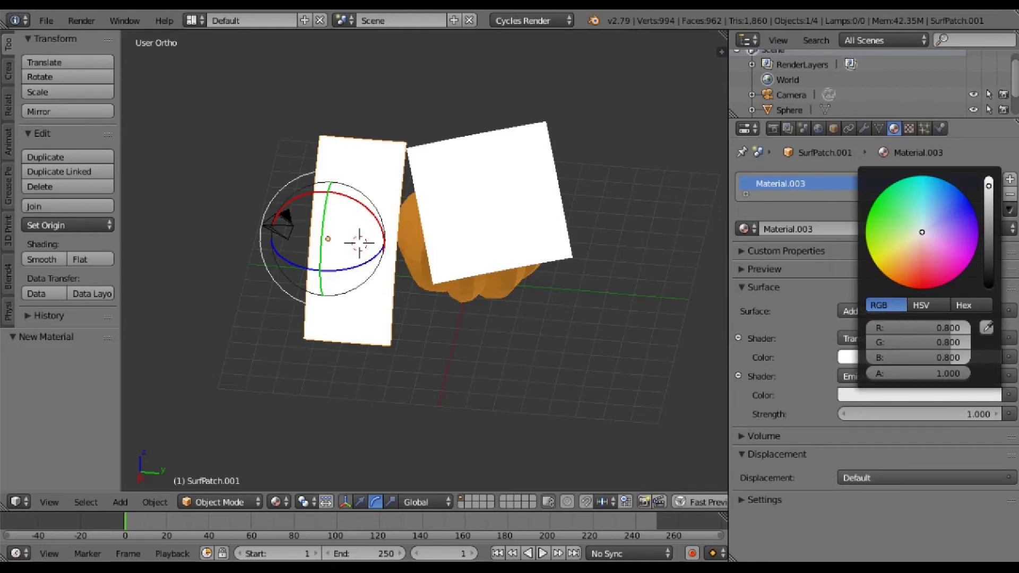
pyautogui.click(880, 219)
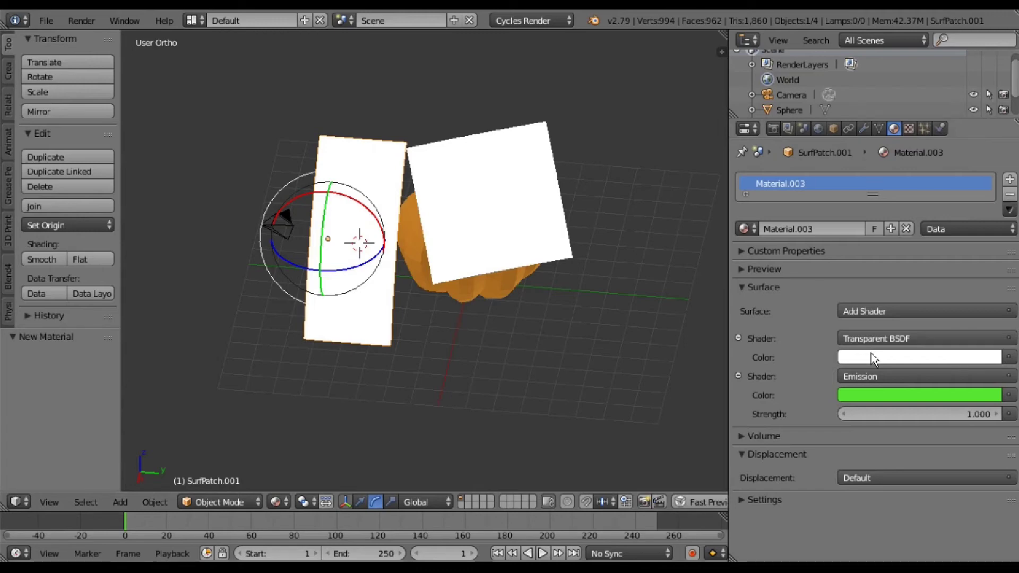
pyautogui.click(873, 358)
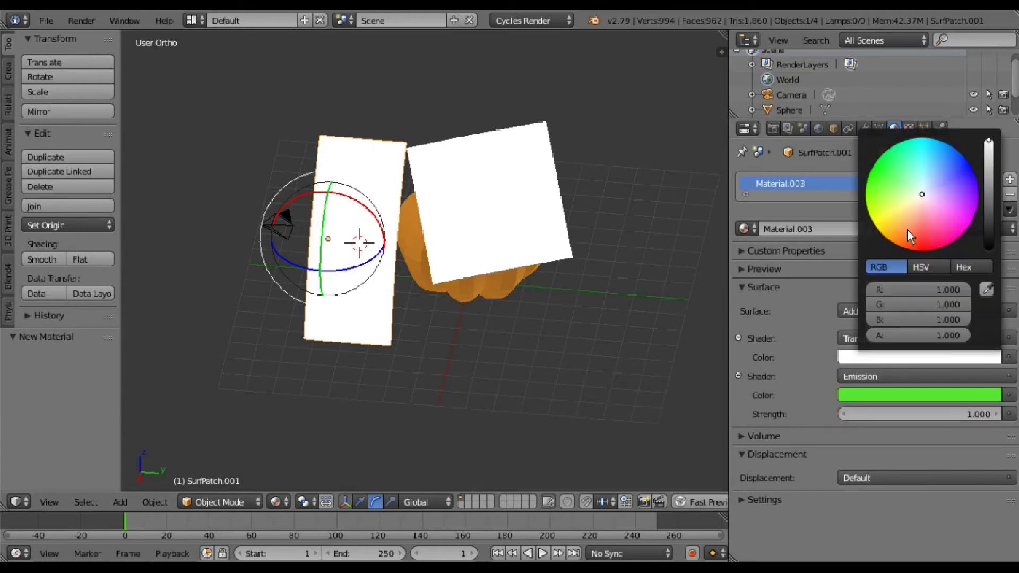
pyautogui.click(875, 199)
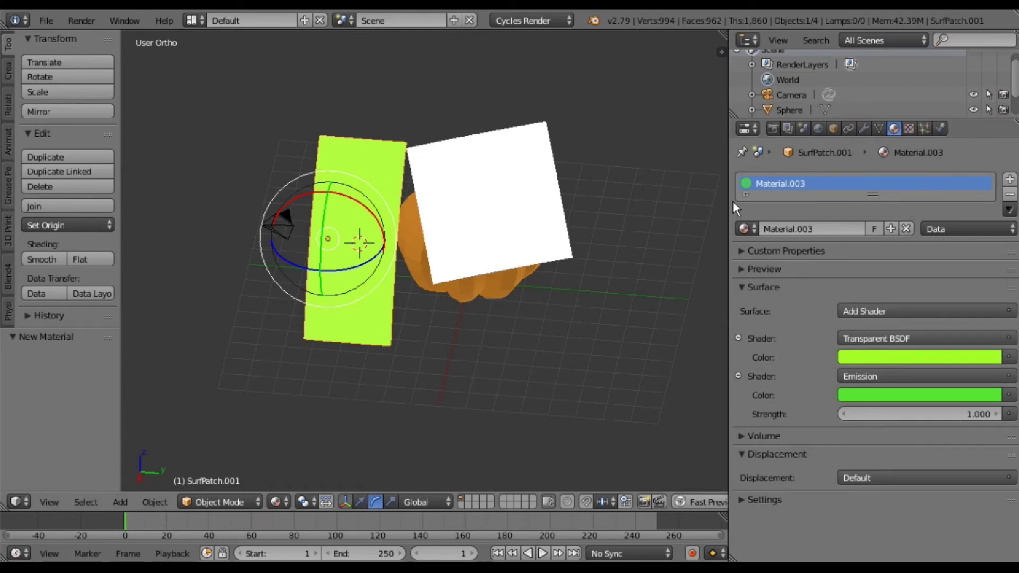
# - Hide the patch from camera rays, switch to the camera view, and start a Cycles render
pyautogui.click(833, 131)
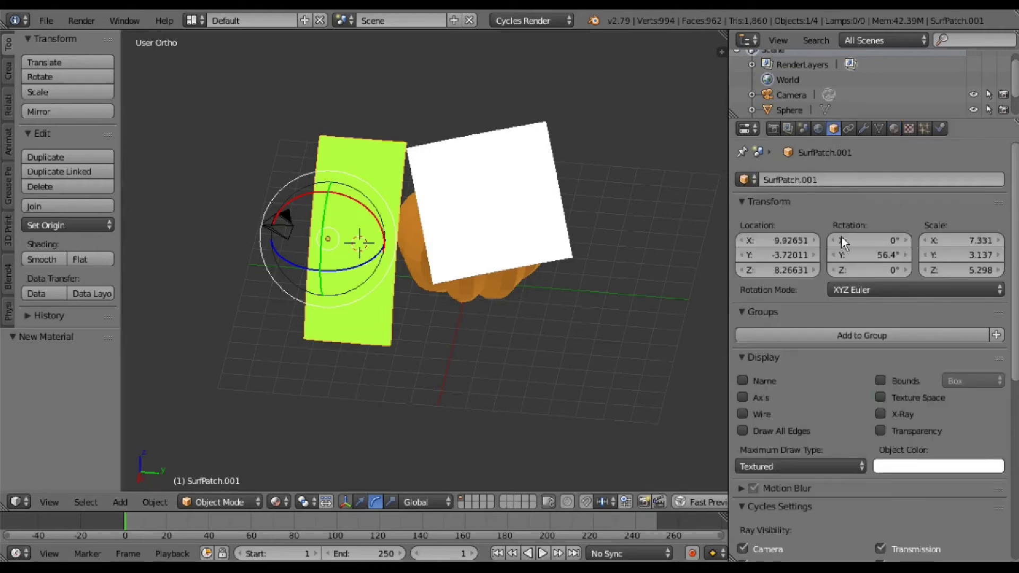
pyautogui.click(742, 549)
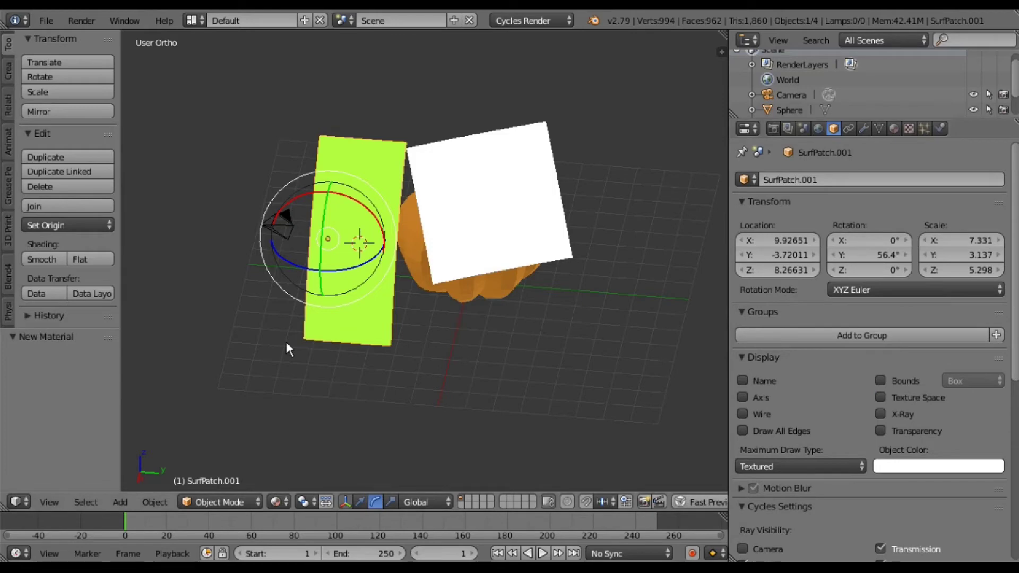
pyautogui.press('KP_0')
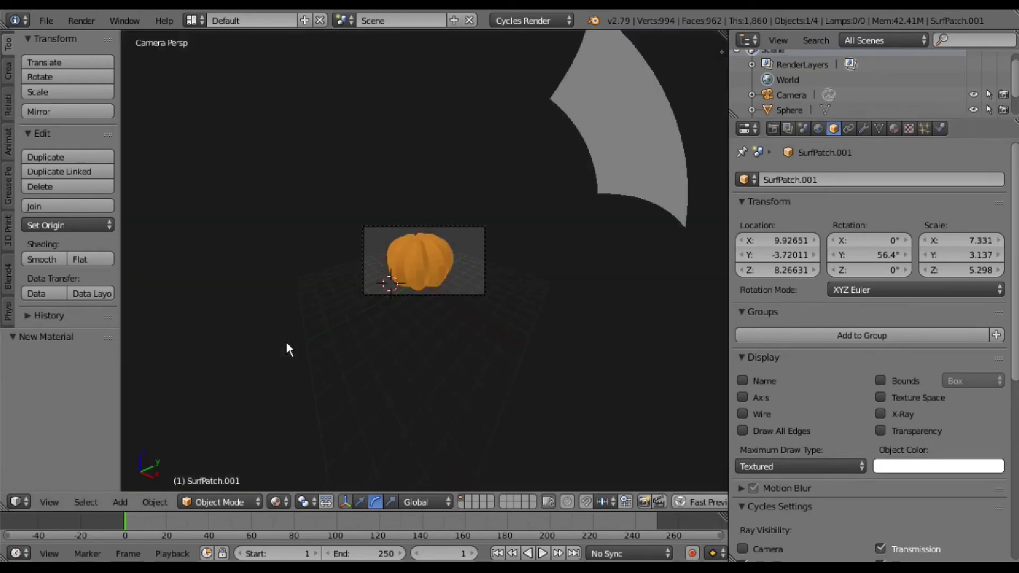
pyautogui.press('F12')
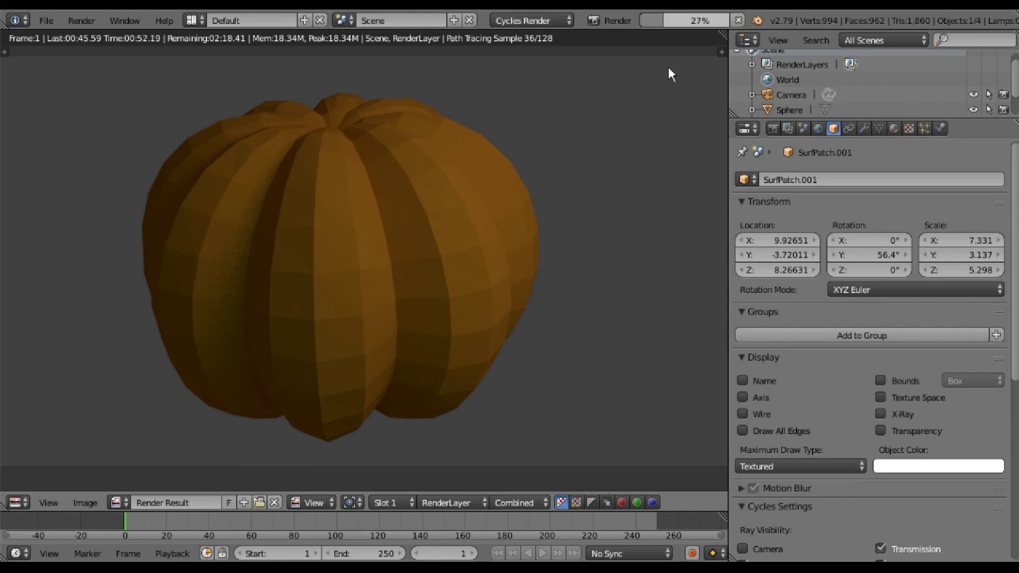
# - Cancel the Cycles render at 00:55.66 once the orange pumpkin shows clearly
pyautogui.click(740, 22)
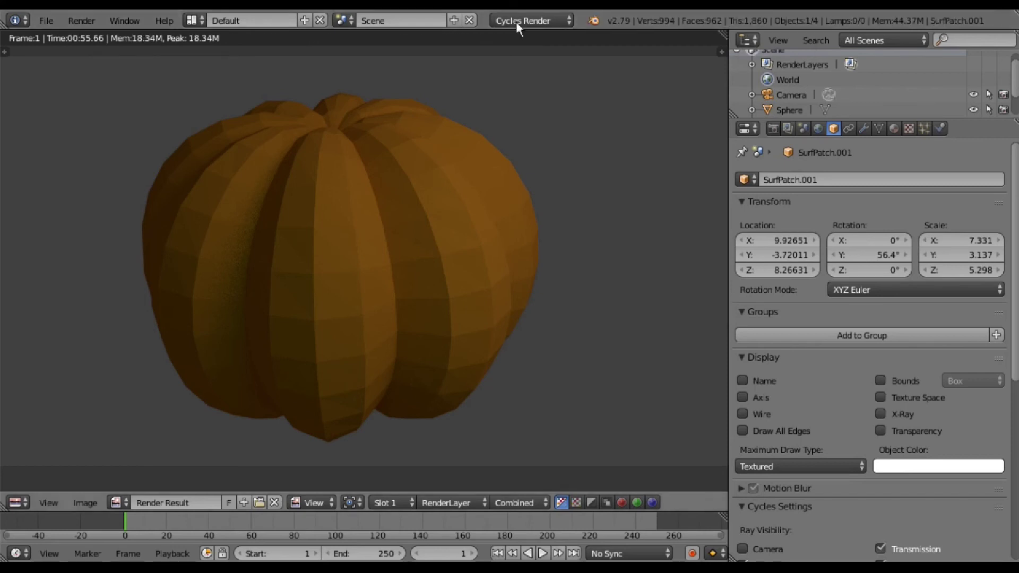